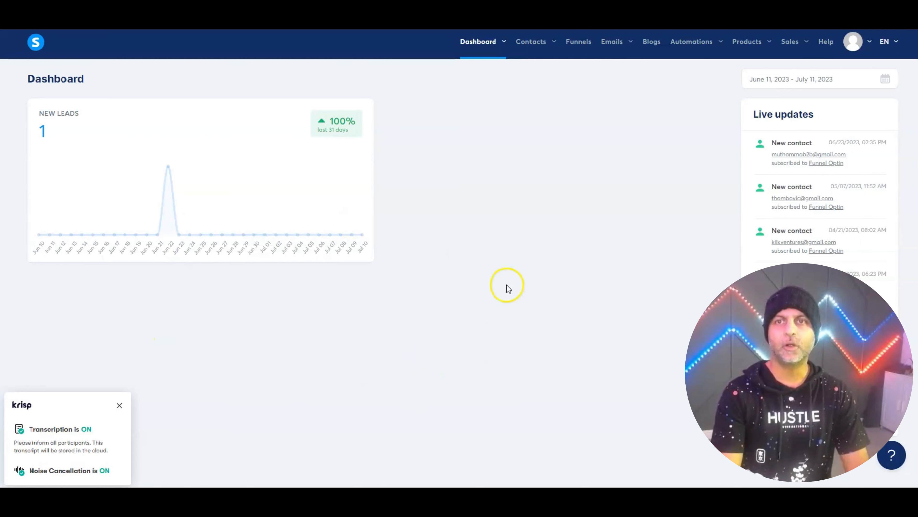
Start a new funnel with the Sell goal and name it "ChatGPT Unleashed 1-page sales funnel"
{"action": "left_click", "coordinate": [587, 42]}
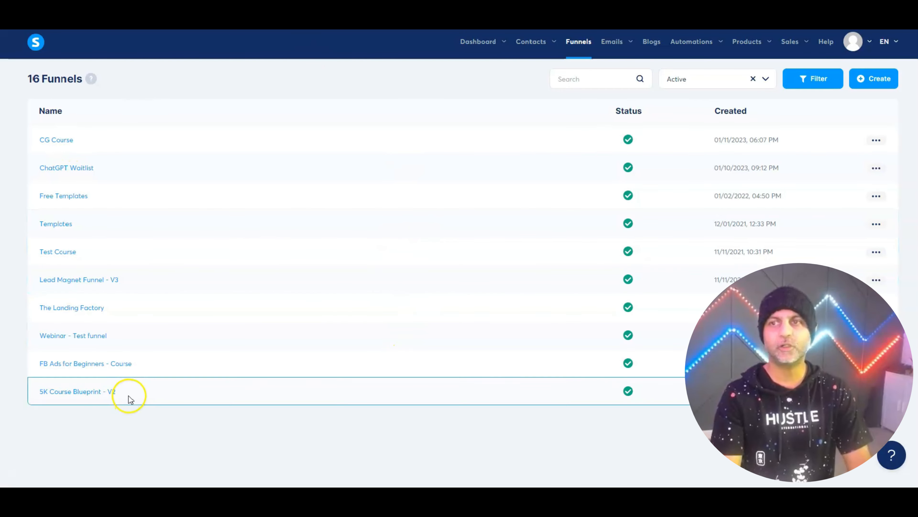
{"action": "left_click", "coordinate": [866, 78]}
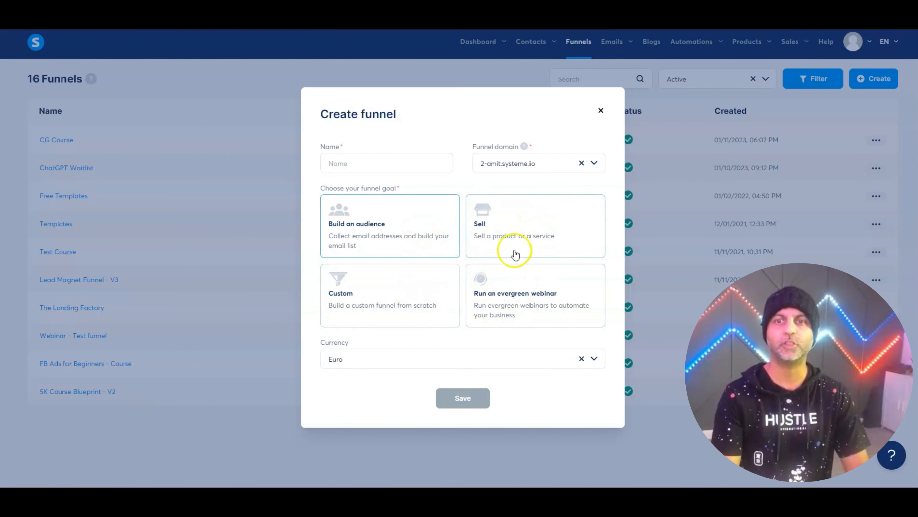
{"action": "left_click", "coordinate": [515, 254]}
{"action": "left_click", "coordinate": [375, 168]}
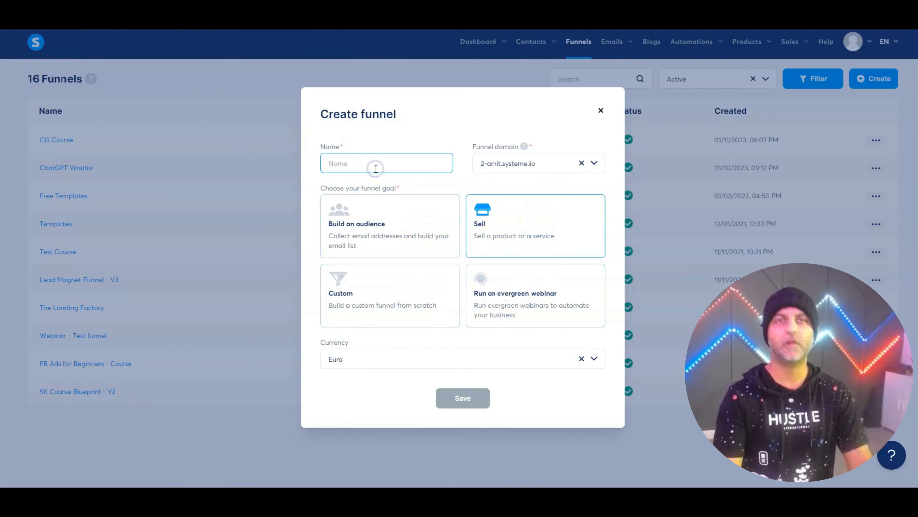
{"action": "type", "text": "ChatGPT Unleashed 1-page sales funnel"}
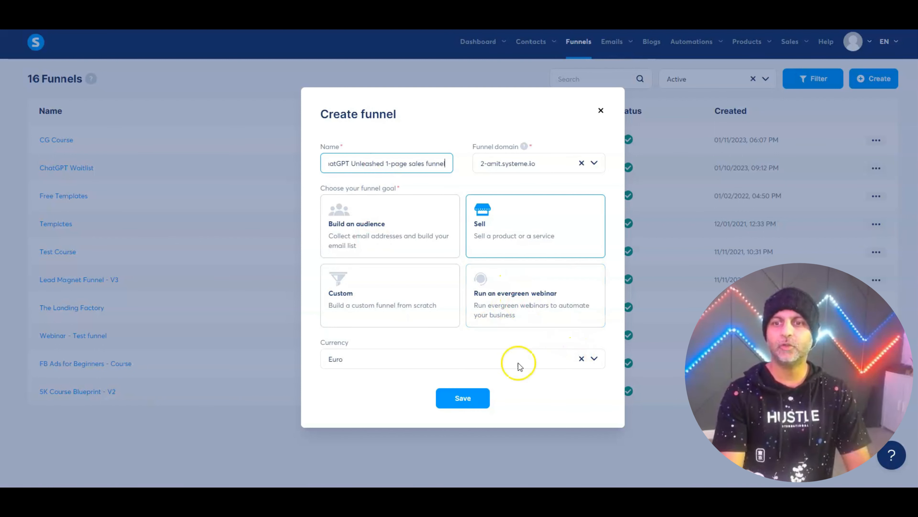
Set the new funnel's currency to U.S. Dollar
{"action": "left_click", "coordinate": [495, 366]}
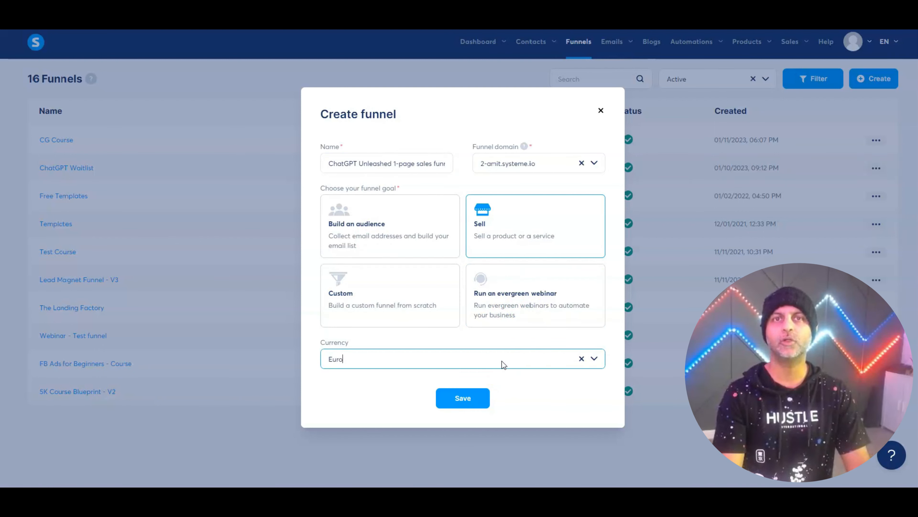
{"action": "left_click", "coordinate": [509, 362]}
{"action": "type", "text": "Uni"}
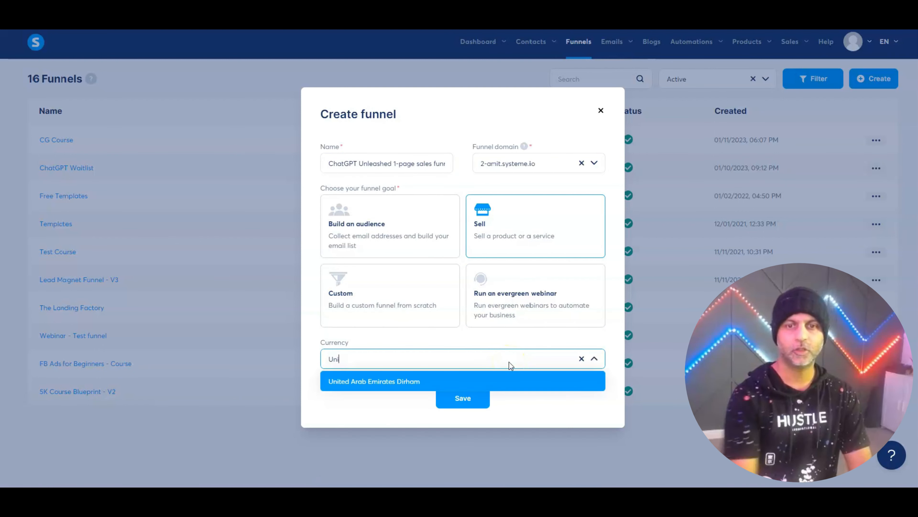
{"action": "key", "text": "ctrl+a"}
{"action": "type", "text": "US"}
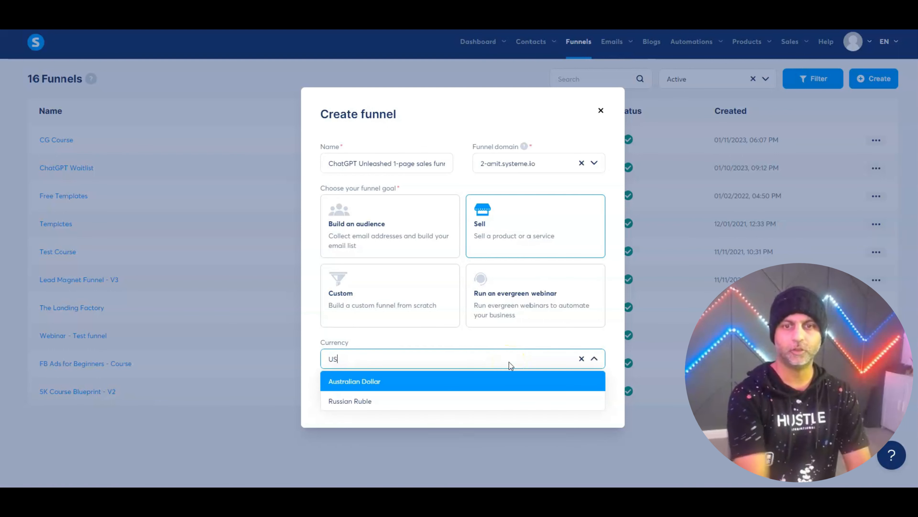
{"action": "key", "text": "BackSpace"}
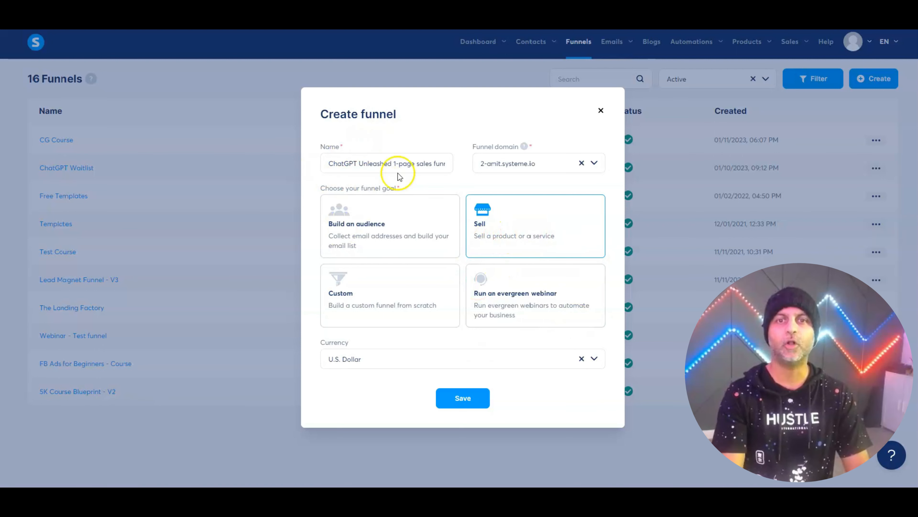
Save the new funnel with the domain funnels.amit.so and open it from the funnels list
{"action": "left_click", "coordinate": [595, 164]}
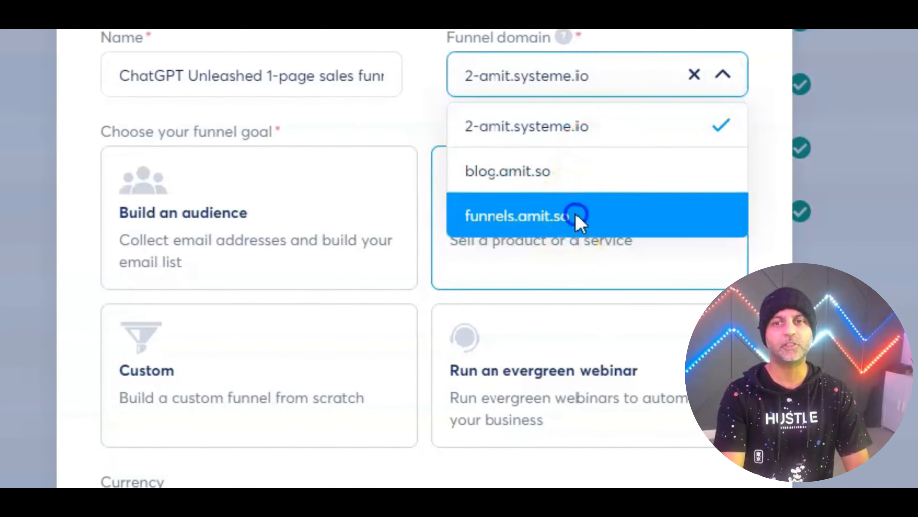
{"action": "left_click", "coordinate": [577, 217]}
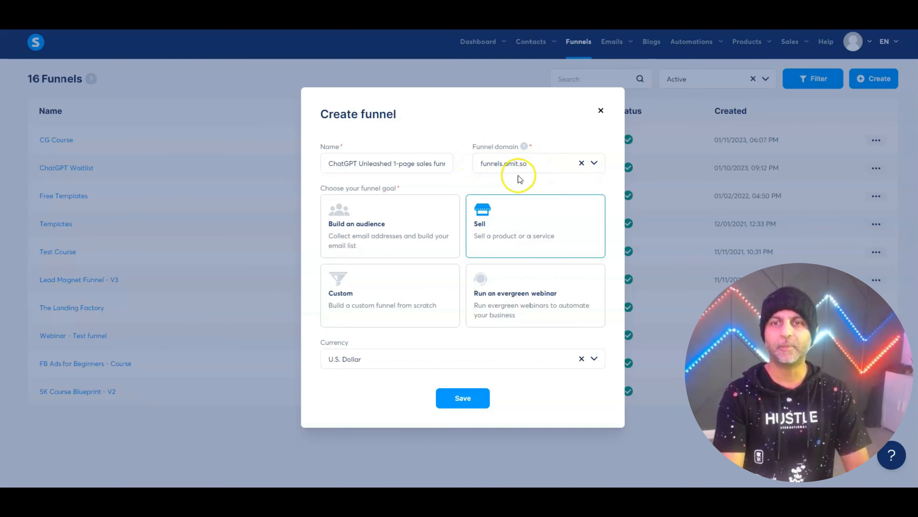
{"action": "left_click", "coordinate": [473, 399]}
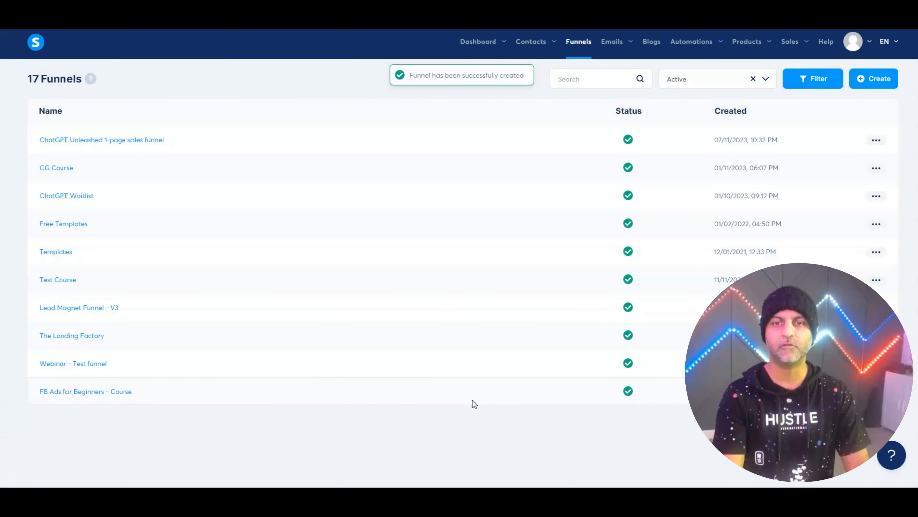
{"action": "left_click", "coordinate": [475, 396]}
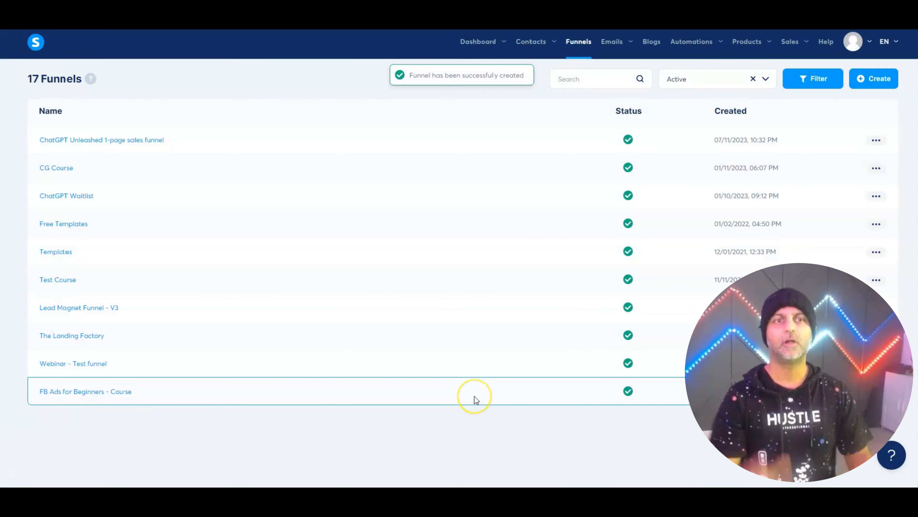
{"action": "left_click", "coordinate": [127, 141]}
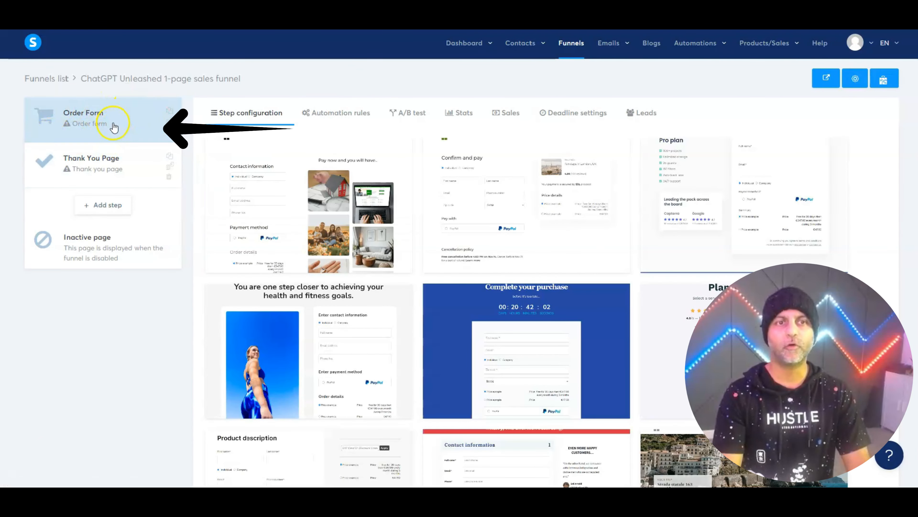
Add a new funnel step named "Landing Page" with the type Squeeze page
{"action": "left_click", "coordinate": [103, 176]}
{"action": "left_click", "coordinate": [107, 208]}
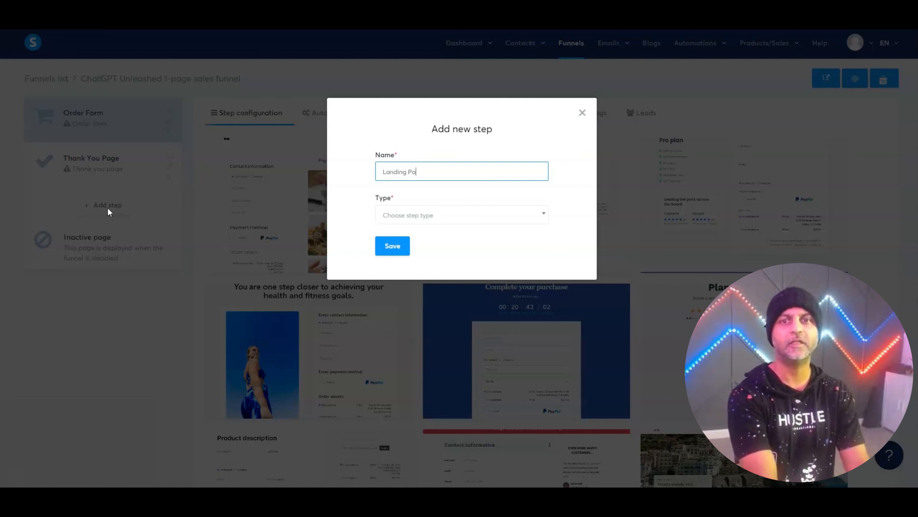
{"action": "left_click", "coordinate": [457, 215]}
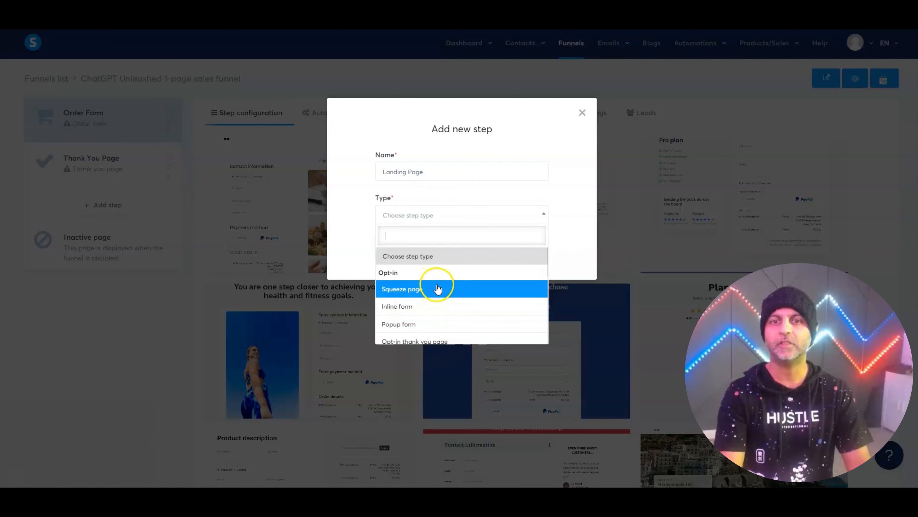
{"action": "scroll", "coordinate": [426, 289], "scroll_direction": "down", "scroll_amount": 3}
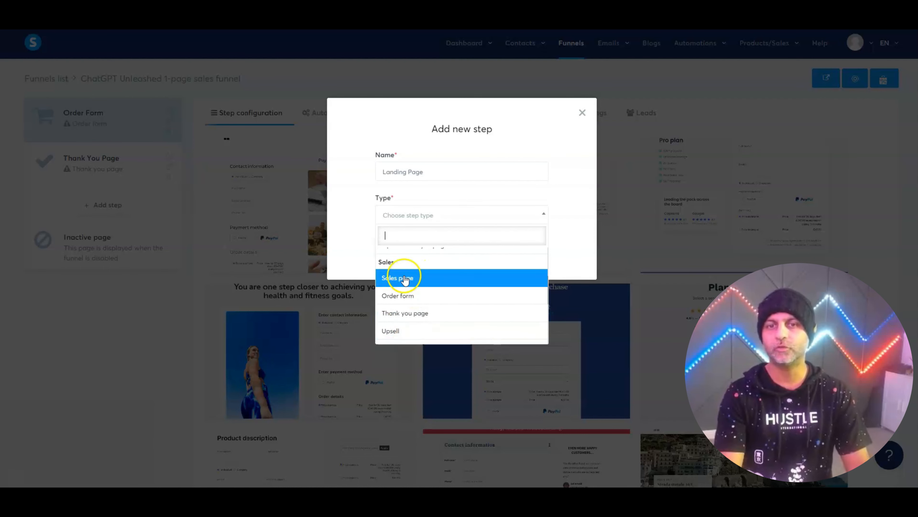
{"action": "scroll", "coordinate": [433, 321], "scroll_direction": "down", "scroll_amount": 5}
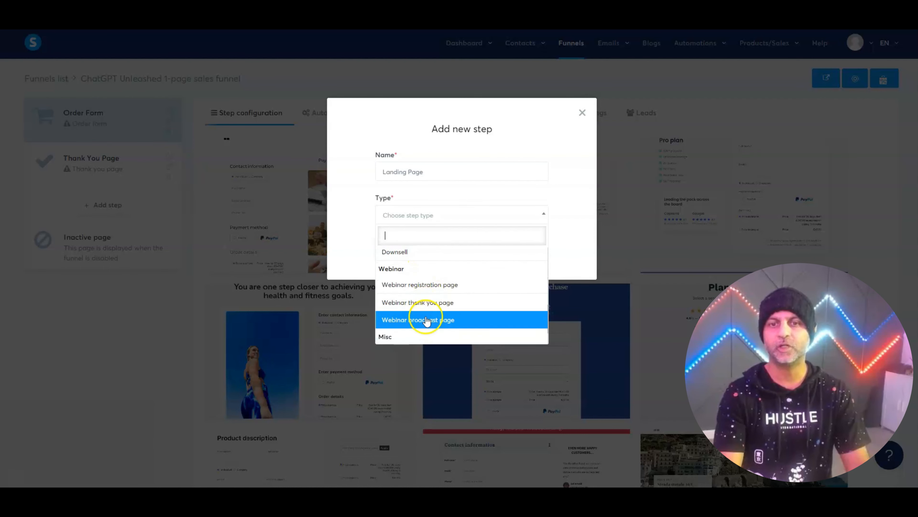
{"action": "scroll", "coordinate": [429, 317], "scroll_direction": "up", "scroll_amount": 8}
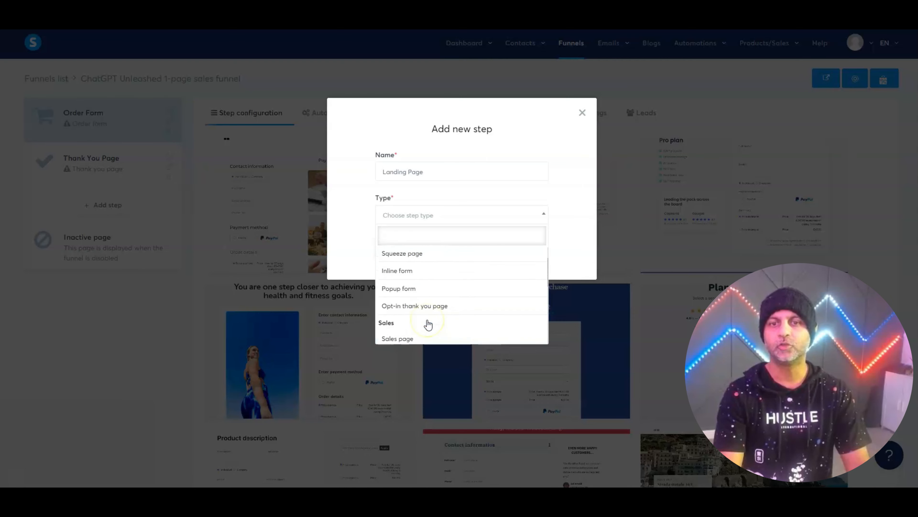
{"action": "left_click", "coordinate": [421, 290]}
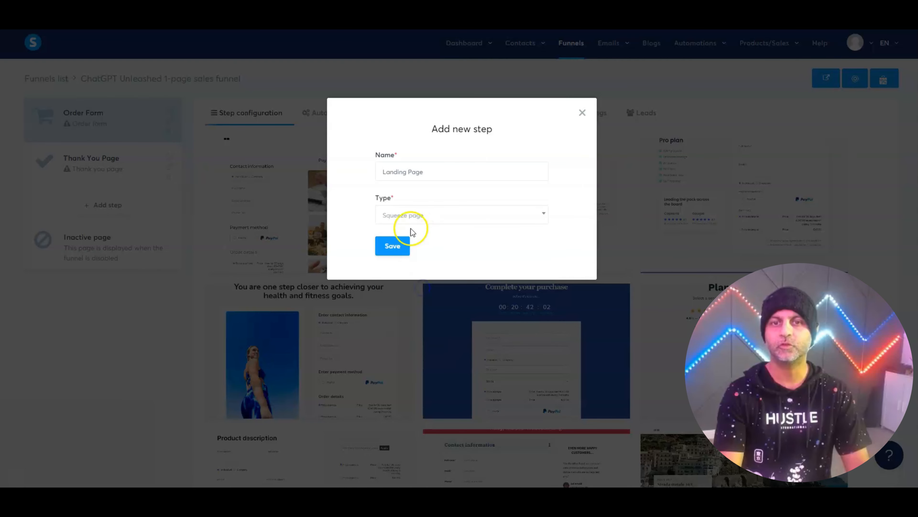
{"action": "left_click", "coordinate": [395, 245]}
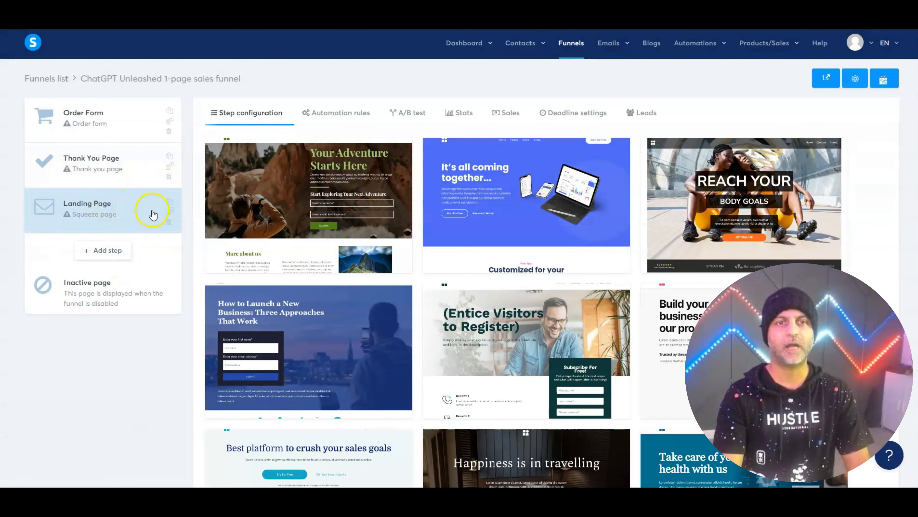
Move the Landing Page step ahead of the Order Form and browse its squeeze page templates
{"action": "left_click_drag", "start_coordinate": [159, 217], "coordinate": [140, 140]}
{"action": "scroll", "coordinate": [703, 273], "scroll_direction": "down", "scroll_amount": 20}
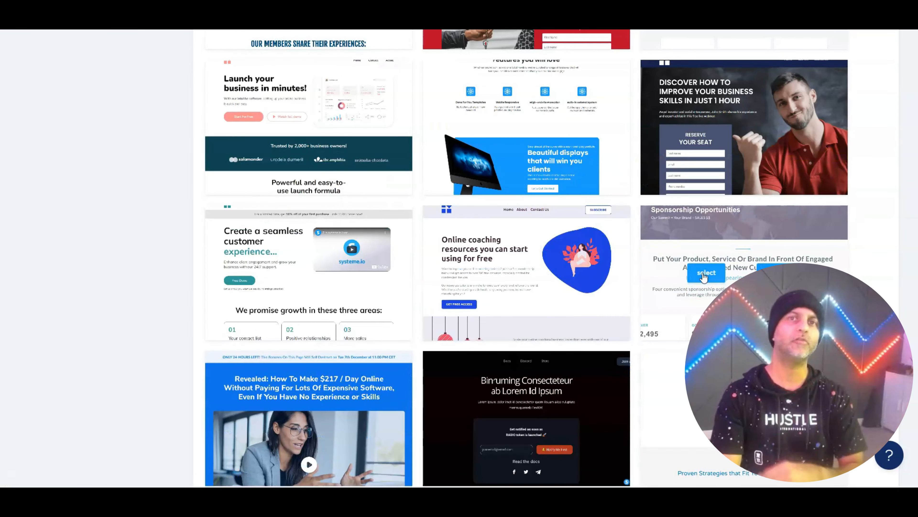
{"action": "scroll", "coordinate": [703, 276], "scroll_direction": "down", "scroll_amount": 20}
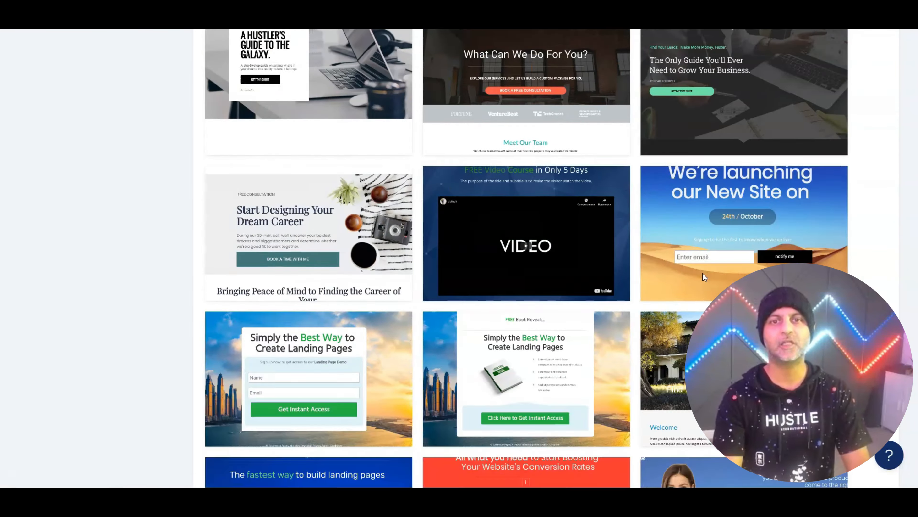
{"action": "scroll", "coordinate": [702, 273], "scroll_direction": "down", "scroll_amount": 7}
{"action": "scroll", "coordinate": [587, 318], "scroll_direction": "up", "scroll_amount": 20}
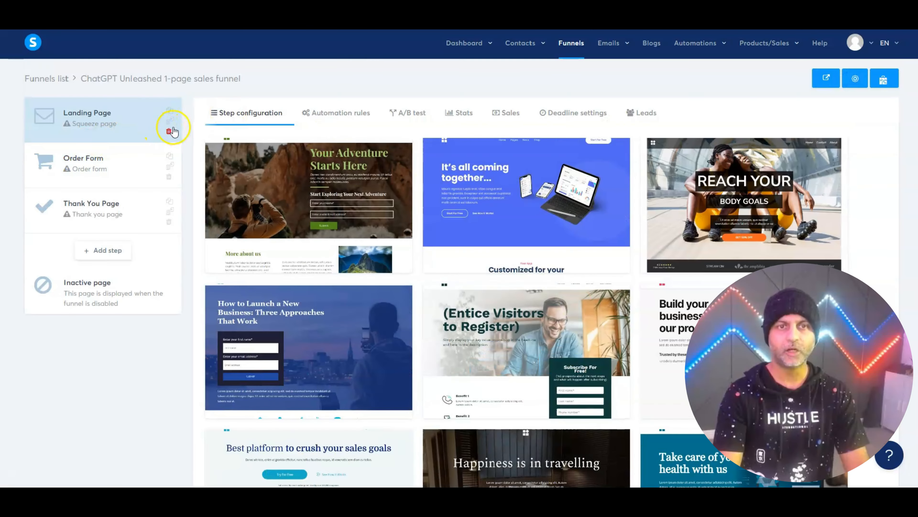
Delete the Landing Page step from the funnel
{"action": "left_click", "coordinate": [170, 131]}
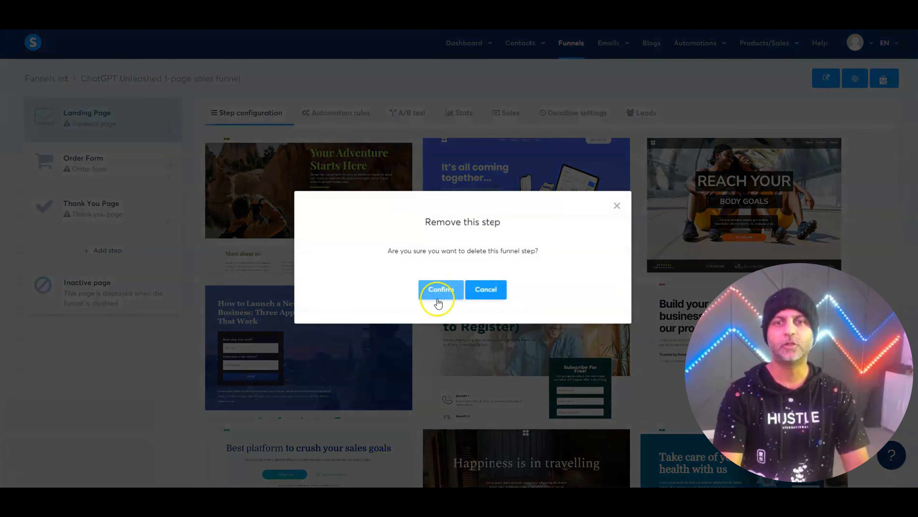
{"action": "left_click", "coordinate": [438, 302]}
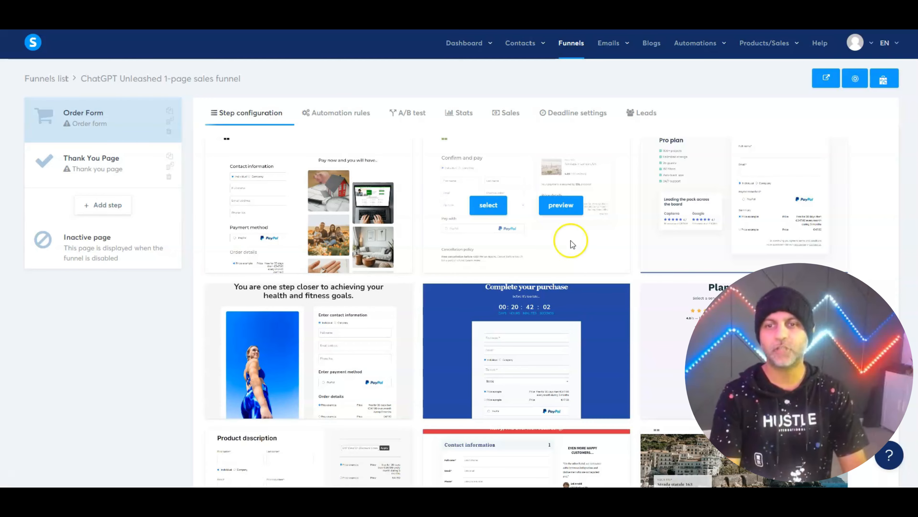
Browse the order form templates and apply the "Online courses from the best in the business" template to the Order Form step
{"action": "scroll", "coordinate": [734, 242], "scroll_direction": "down", "scroll_amount": 15}
{"action": "scroll", "coordinate": [734, 233], "scroll_direction": "down", "scroll_amount": 9}
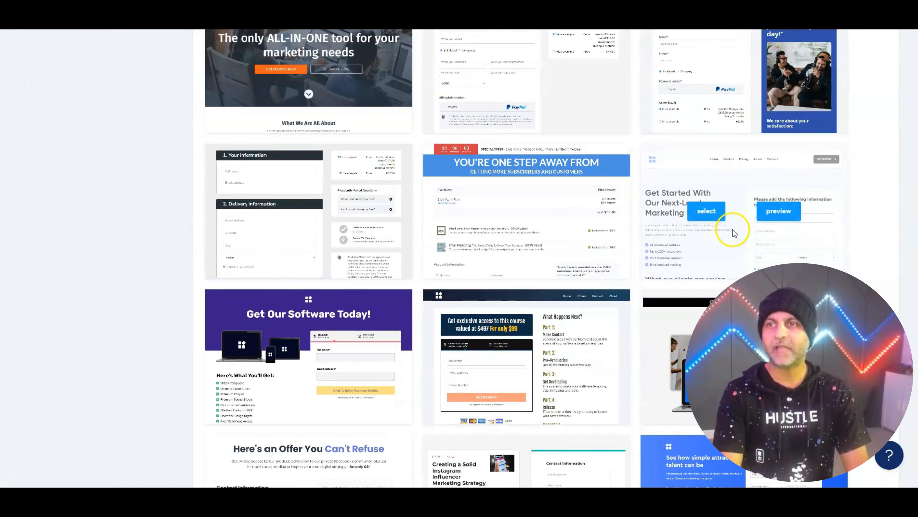
{"action": "scroll", "coordinate": [865, 211], "scroll_direction": "down", "scroll_amount": 20}
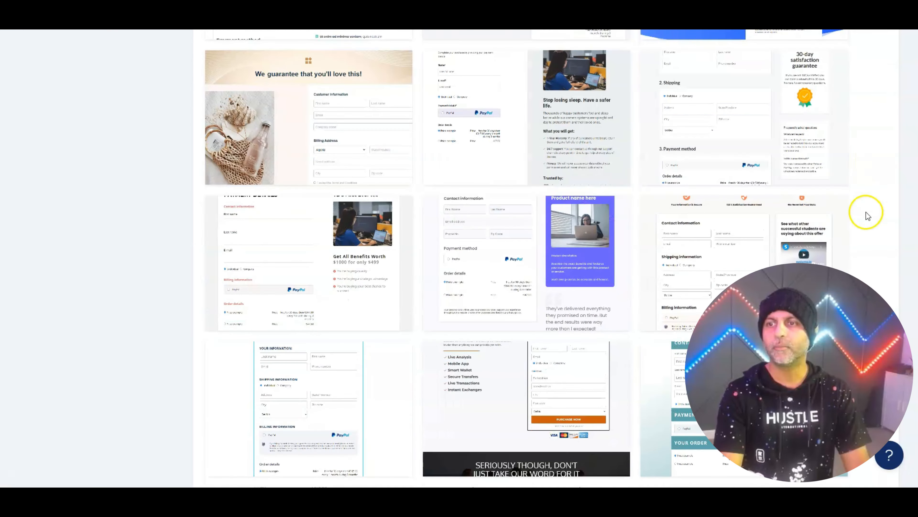
{"action": "scroll", "coordinate": [865, 211], "scroll_direction": "down", "scroll_amount": 12}
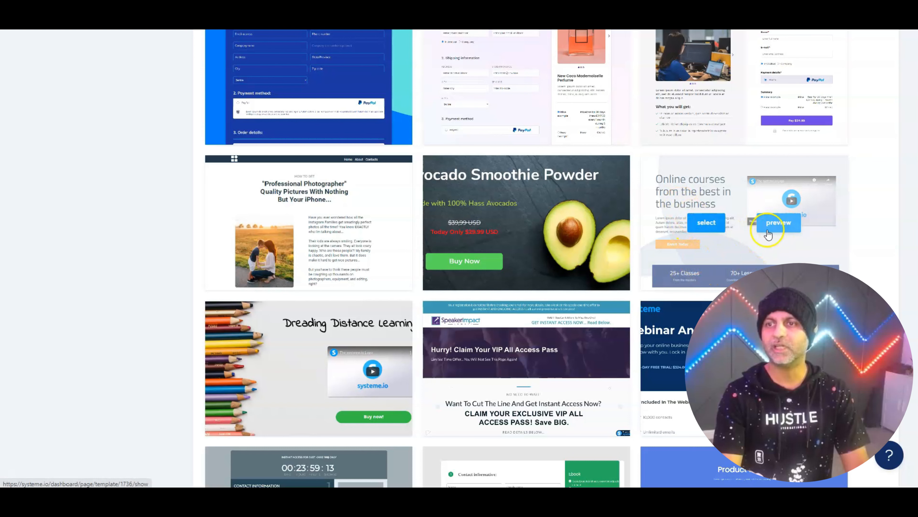
{"action": "left_click", "coordinate": [705, 227]}
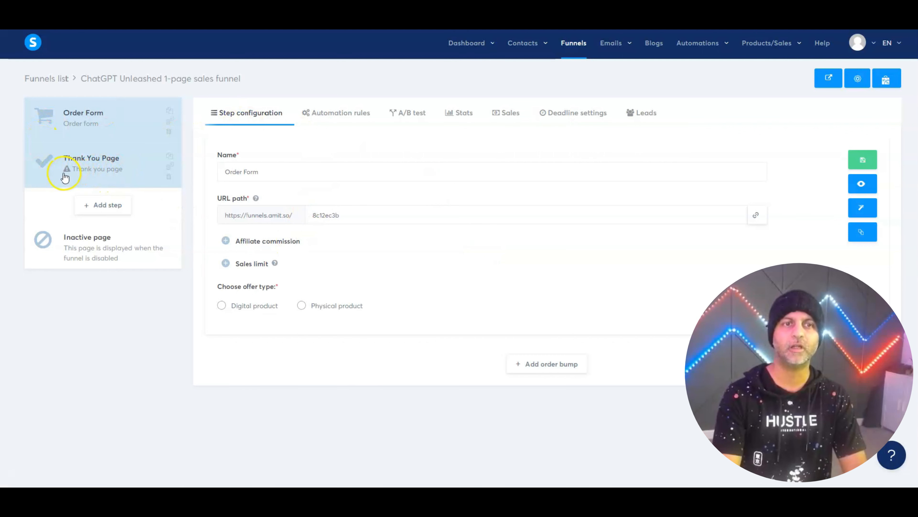
Apply the "Thank you for registering!" template to the Thank You Page step
{"action": "left_click", "coordinate": [74, 174]}
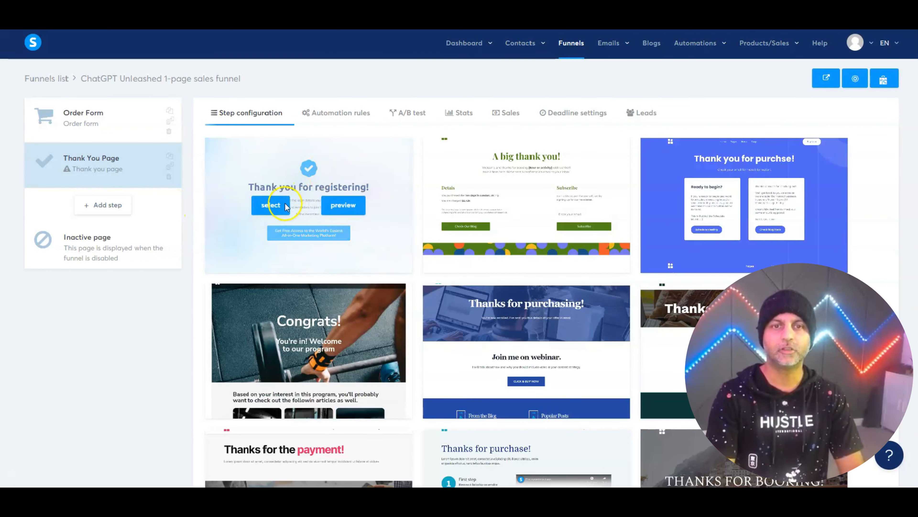
{"action": "left_click", "coordinate": [268, 205]}
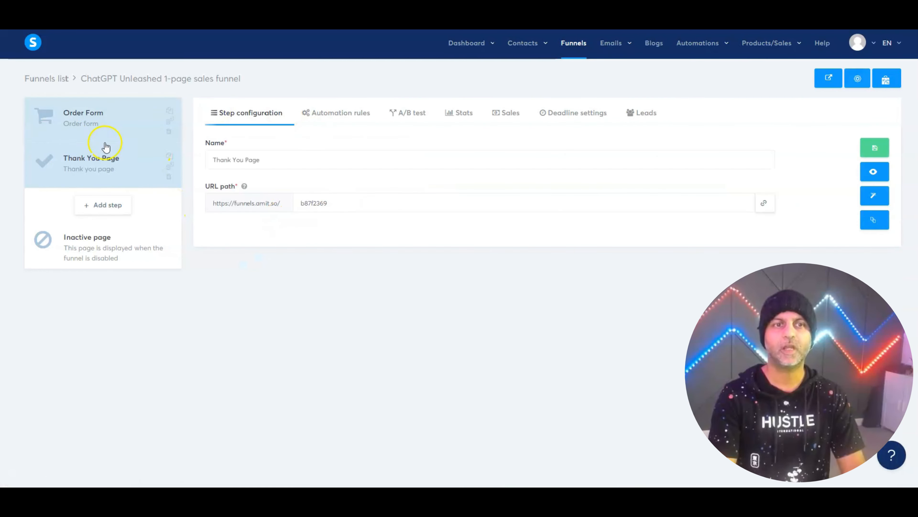
Replace the Order Form step's name with "ChatGPT Unleashed", copied from the funnel title
{"action": "left_click", "coordinate": [84, 123]}
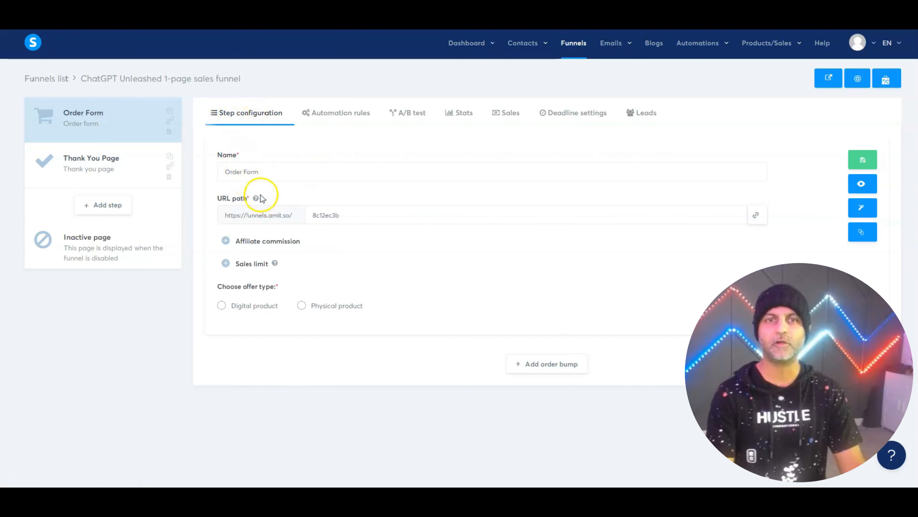
{"action": "left_click", "coordinate": [277, 177]}
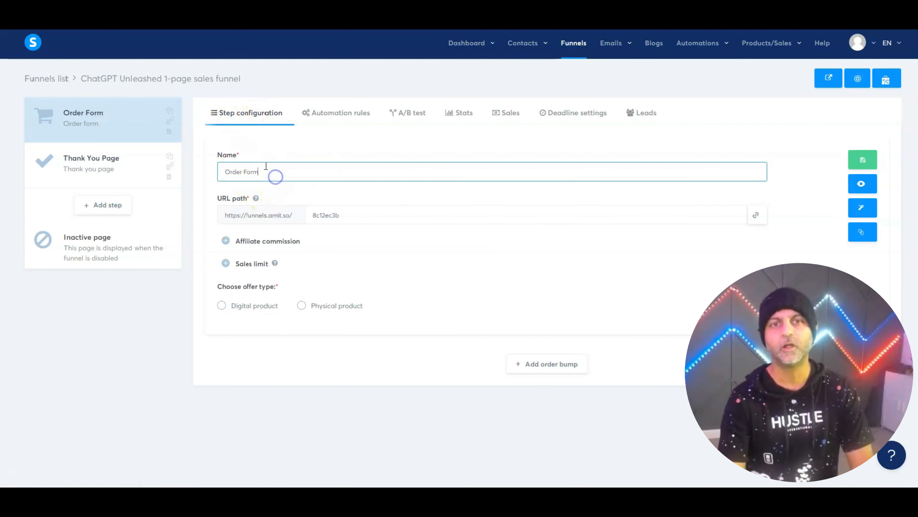
{"action": "left_click_drag", "start_coordinate": [264, 170], "coordinate": [205, 181]}
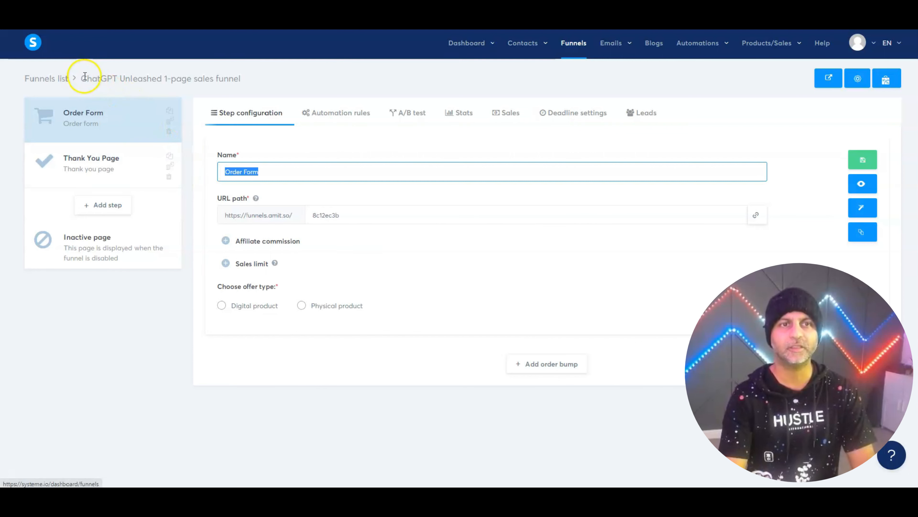
{"action": "left_click_drag", "start_coordinate": [82, 78], "coordinate": [143, 78]}
{"action": "key", "text": "ctrl+c"}
{"action": "left_click", "coordinate": [279, 170]}
{"action": "key", "text": "ctrl+a"}
{"action": "key", "text": "ctrl+v"}
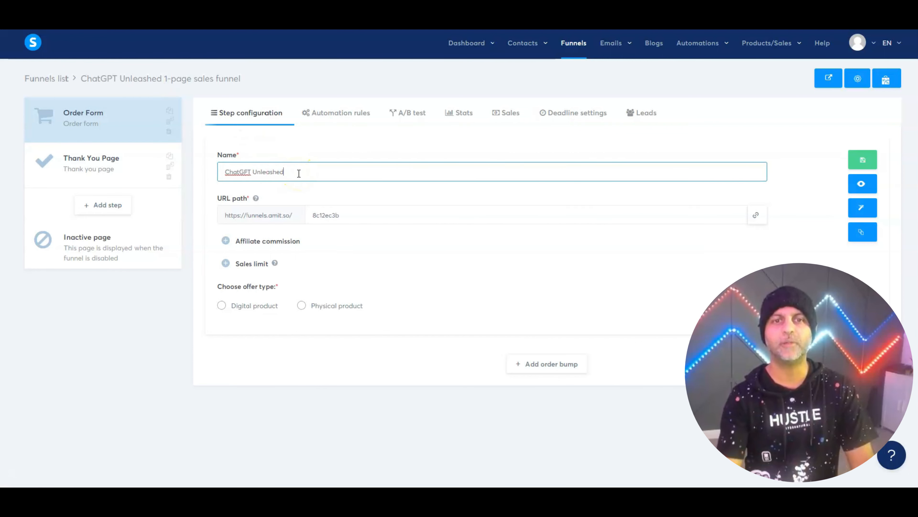
Set the order form step's URL path to ChatGPT-Unleashed-Course
{"action": "double_click", "coordinate": [357, 222]}
{"action": "type", "text": "ChatGPT-Unleashed-Course"}
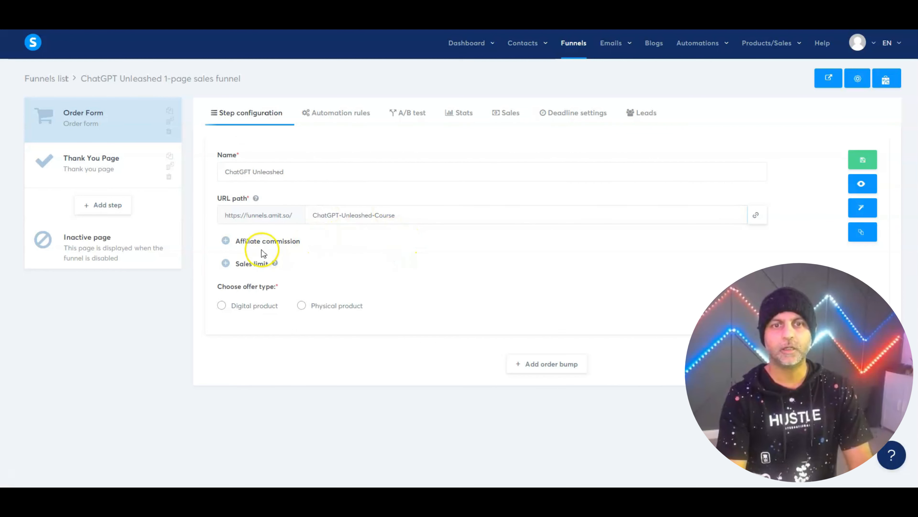
Examine the affiliate commission and sales limit options of the order form step, leaving both disabled
{"action": "left_click", "coordinate": [225, 241]}
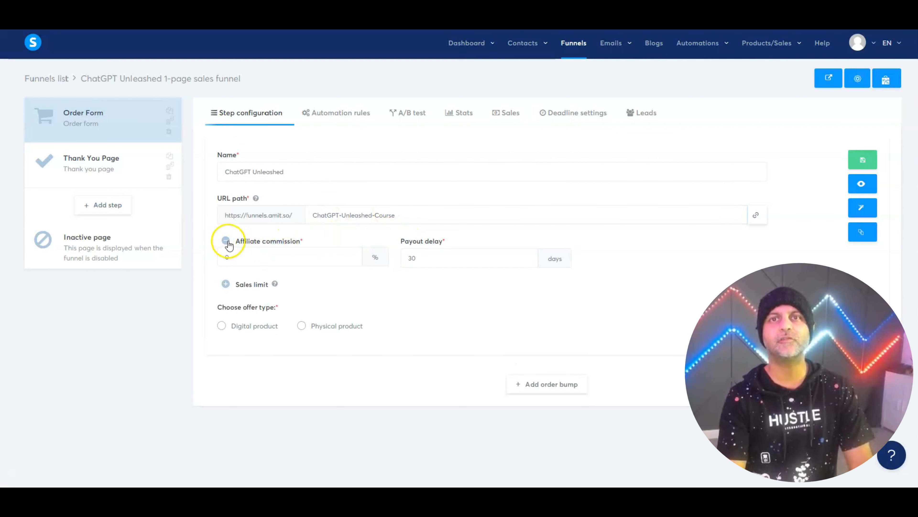
{"action": "left_click", "coordinate": [226, 241]}
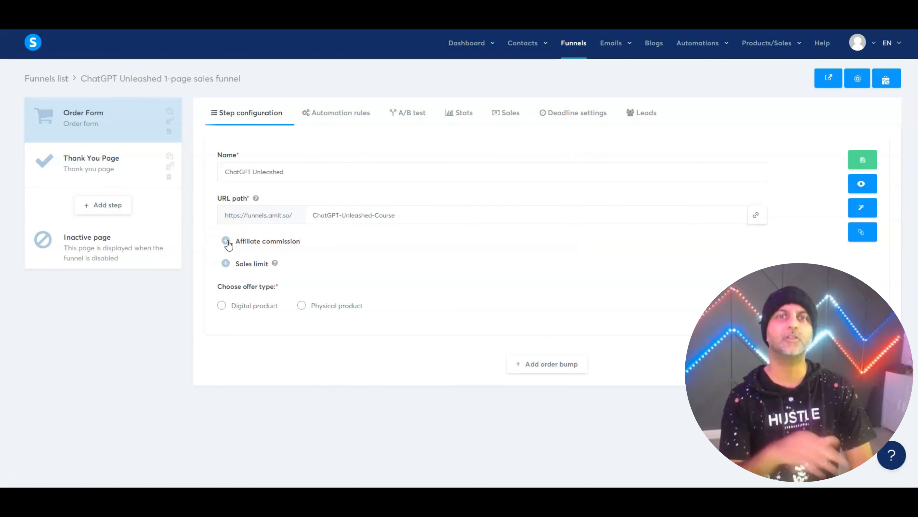
{"action": "left_click", "coordinate": [226, 263]}
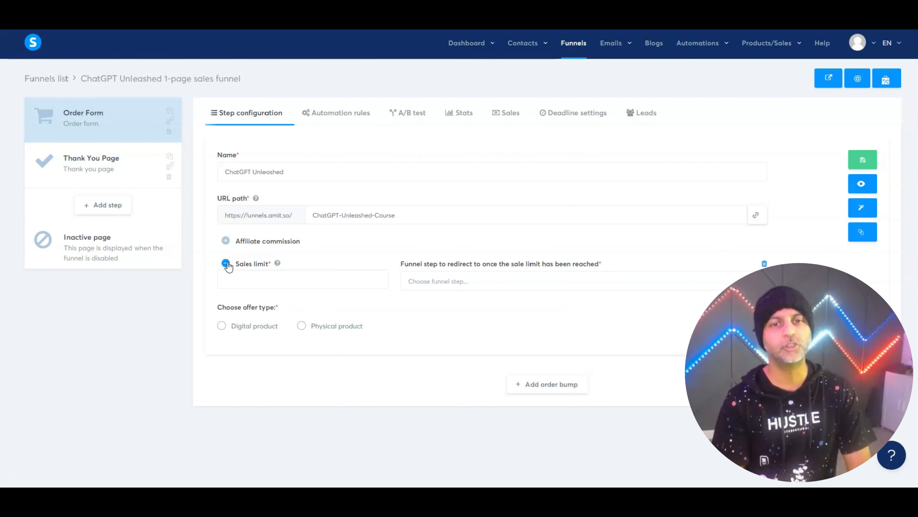
{"action": "left_click", "coordinate": [226, 264]}
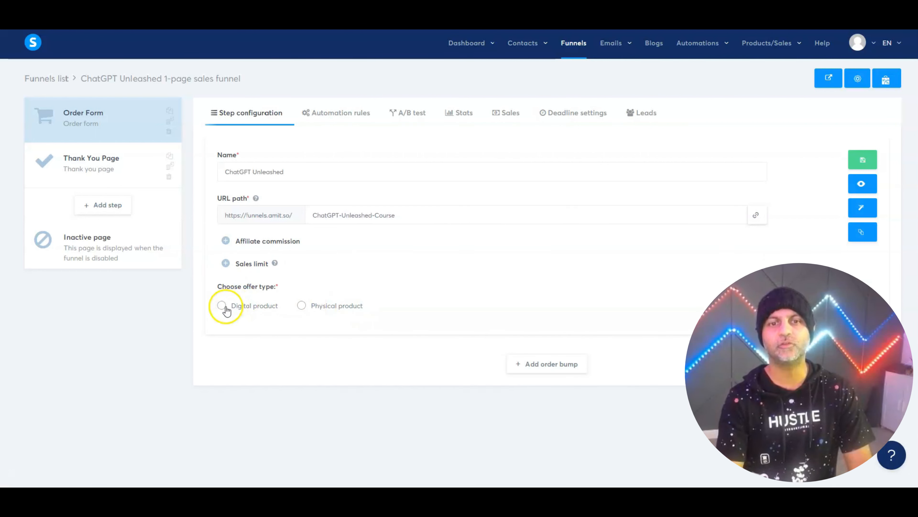
Compare the two offer types and set the order form step's offer type to Digital product
{"action": "left_click", "coordinate": [225, 308]}
{"action": "left_click", "coordinate": [326, 311]}
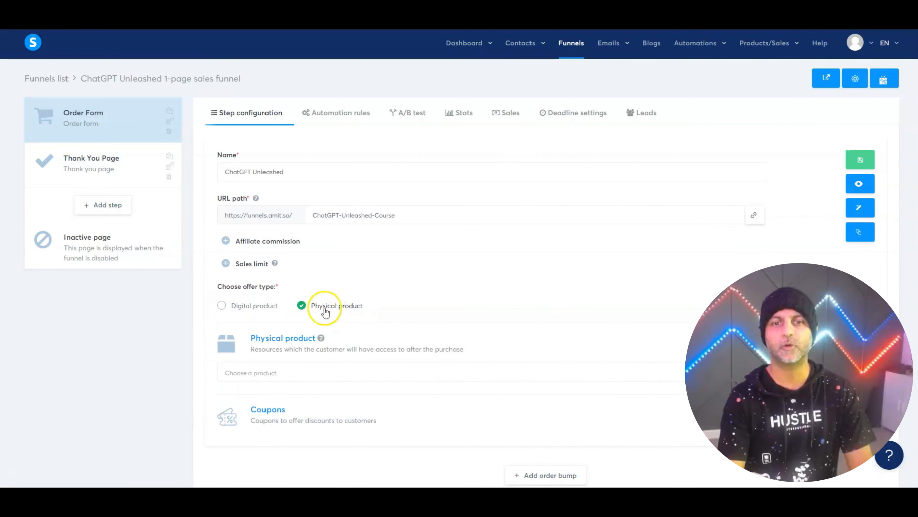
{"action": "left_click", "coordinate": [239, 309]}
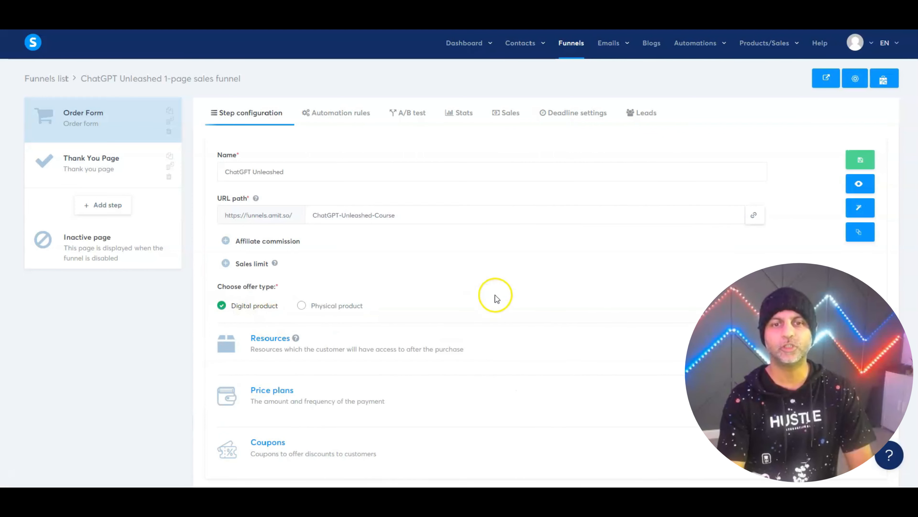
Review the Resources section and try to save the order form step's configuration
{"action": "scroll", "coordinate": [495, 295], "scroll_direction": "down", "scroll_amount": 2}
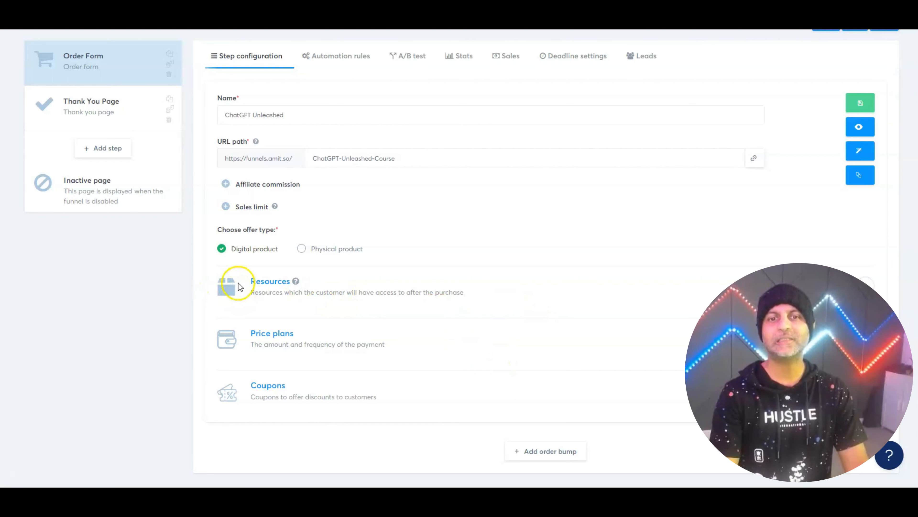
{"action": "left_click_drag", "start_coordinate": [239, 284], "coordinate": [474, 301]}
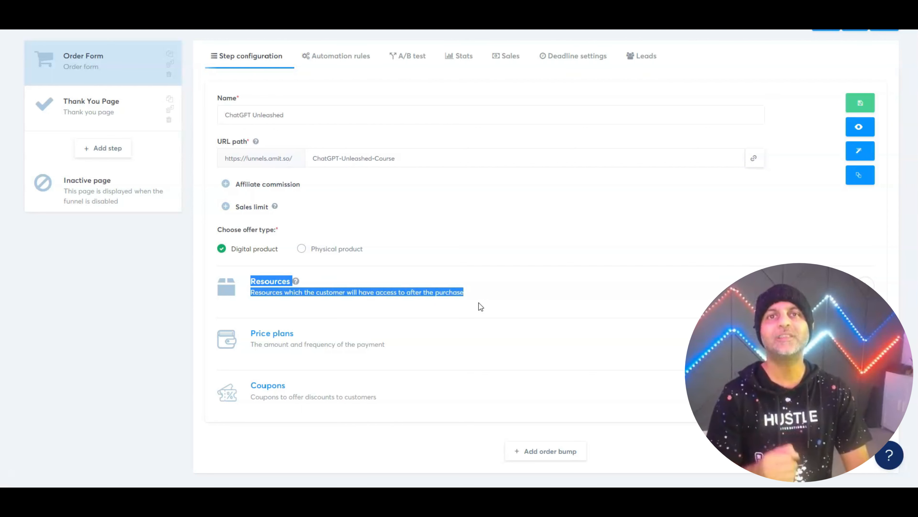
{"action": "left_click", "coordinate": [425, 309]}
{"action": "left_click", "coordinate": [867, 282]}
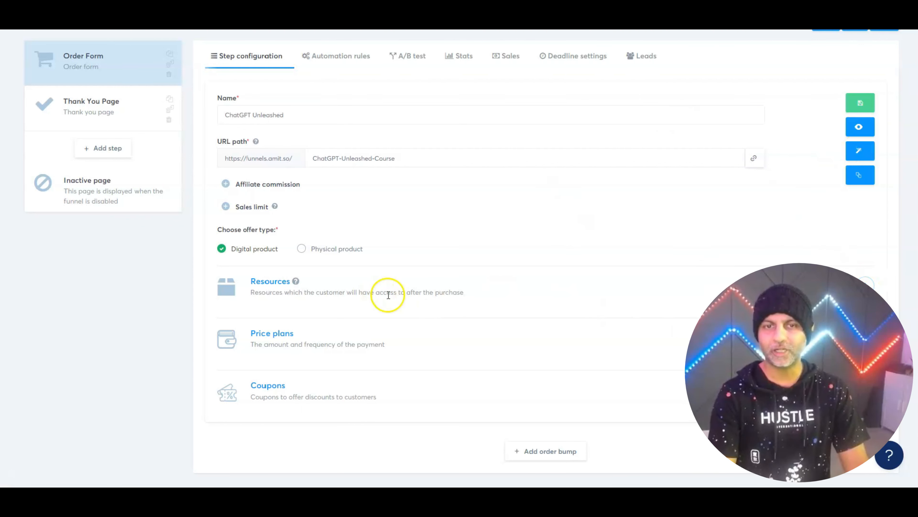
{"action": "left_click", "coordinate": [860, 103]}
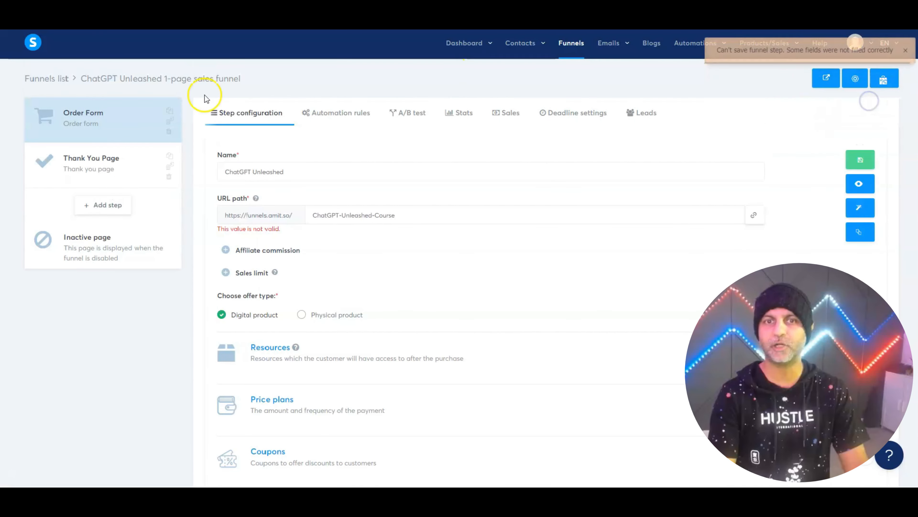
Change the order form step's URL path to lowercase chatgpt-unleashed-course and save the step
{"action": "left_click", "coordinate": [432, 215]}
{"action": "key", "text": "Home"}
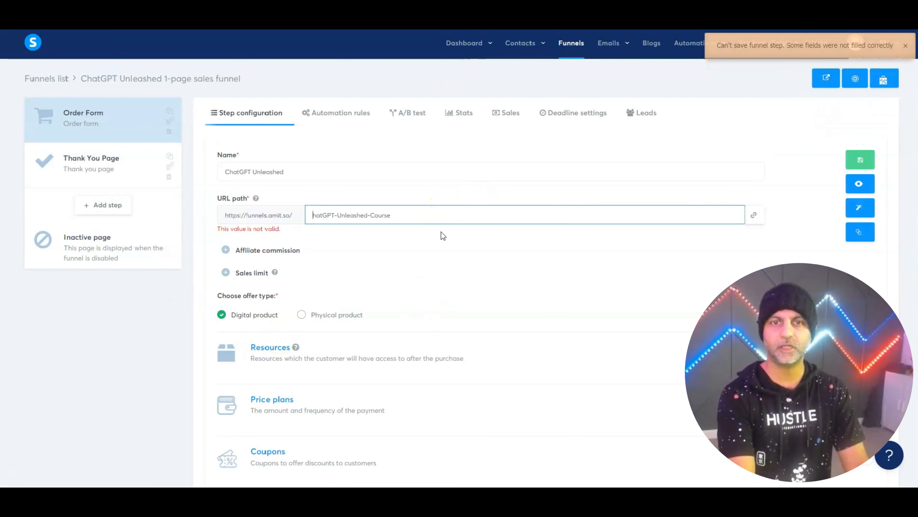
{"action": "key", "text": "Delete"}
{"action": "key", "text": "Delete"}
{"action": "key", "text": "Delete"}
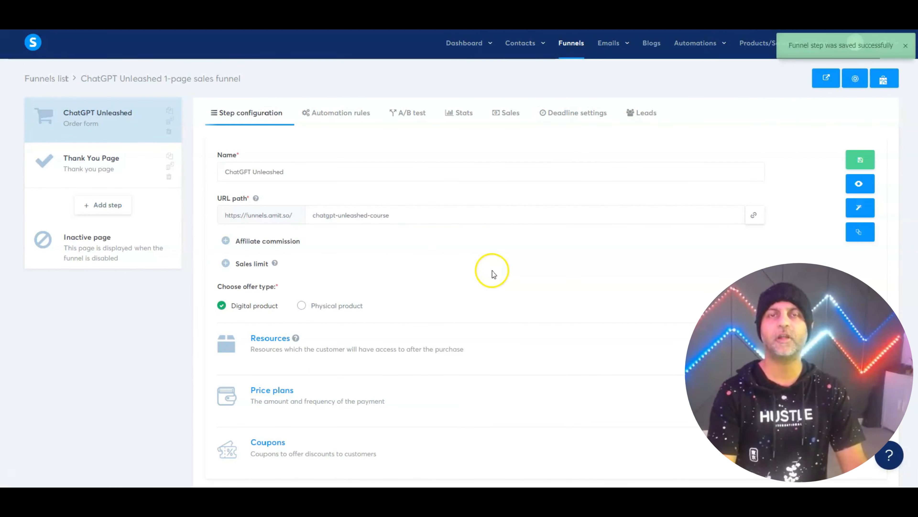
Add a Course resource to the offer and choose "ChatGPT Unleashed: From Basic to Advanced Techniques" as the course
{"action": "scroll", "coordinate": [493, 270], "scroll_direction": "down", "scroll_amount": 2}
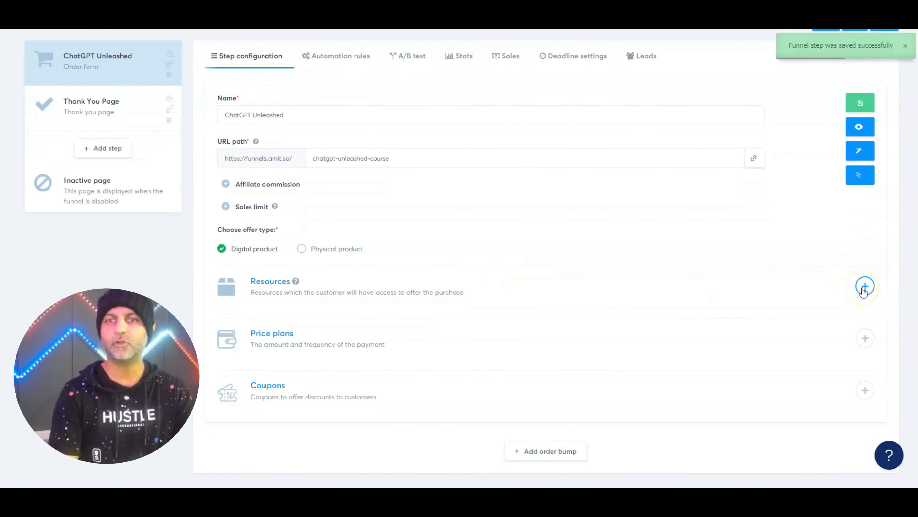
{"action": "left_click", "coordinate": [864, 287]}
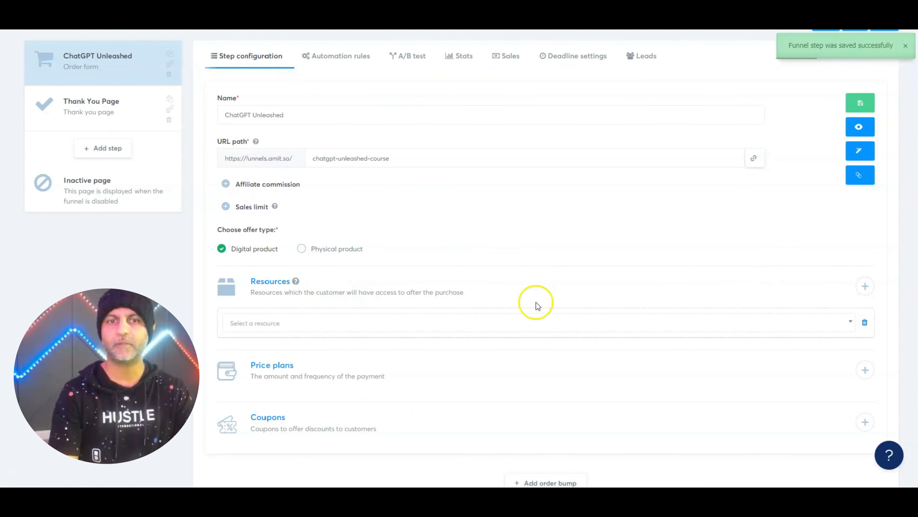
{"action": "left_click", "coordinate": [310, 321]}
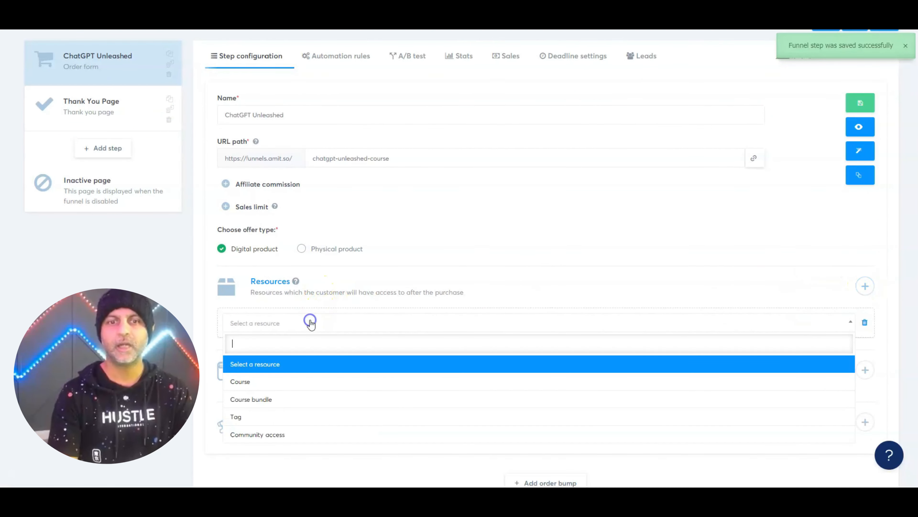
{"action": "left_click", "coordinate": [306, 381]}
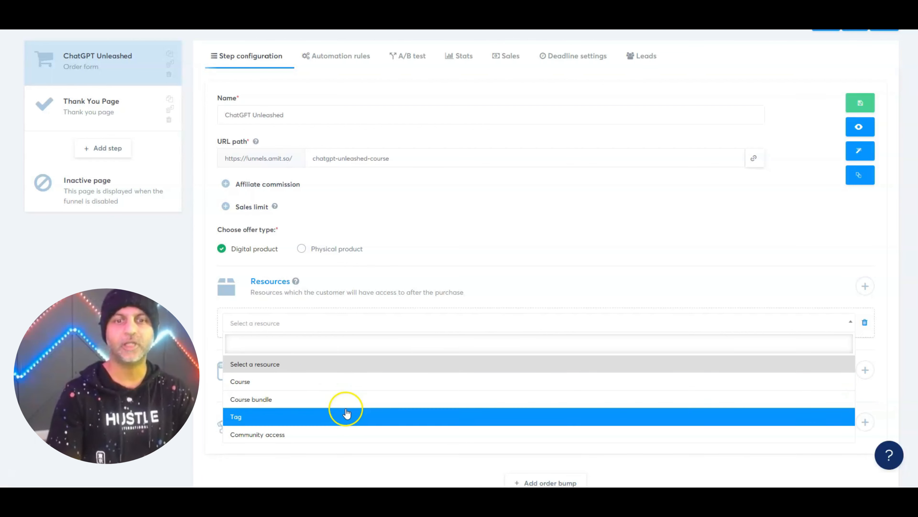
{"action": "left_click", "coordinate": [273, 380]}
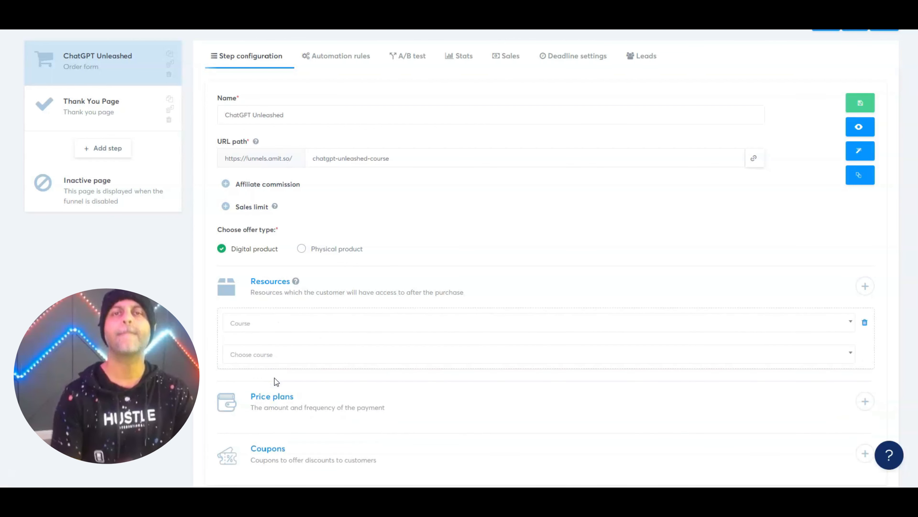
{"action": "left_click", "coordinate": [298, 350]}
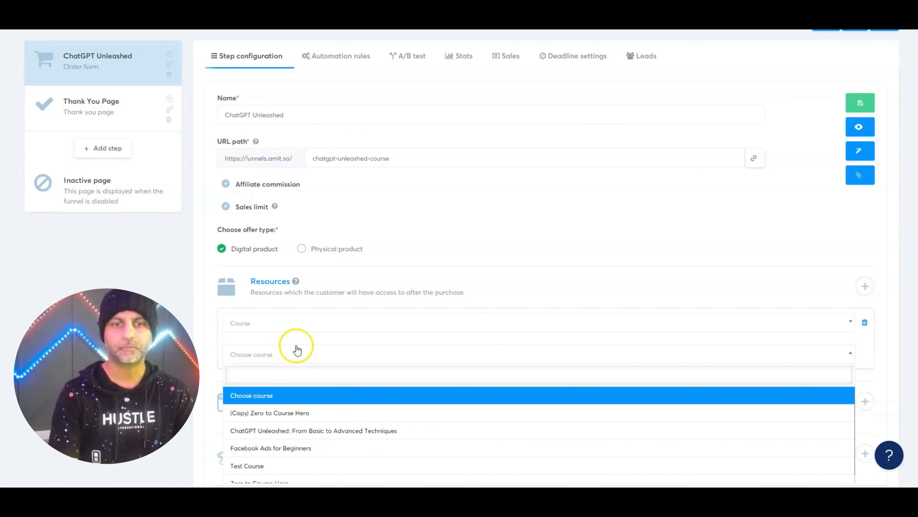
{"action": "scroll", "coordinate": [447, 384], "scroll_direction": "down", "scroll_amount": 1}
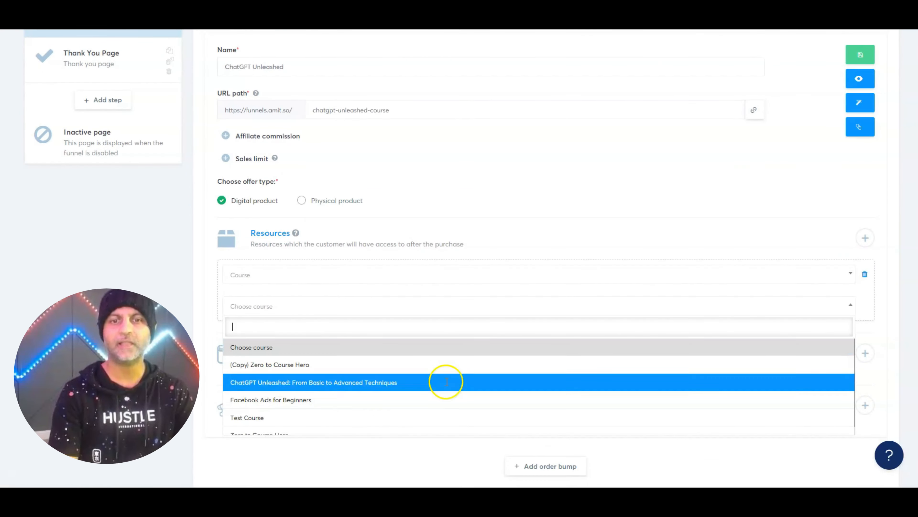
{"action": "left_click", "coordinate": [372, 386]}
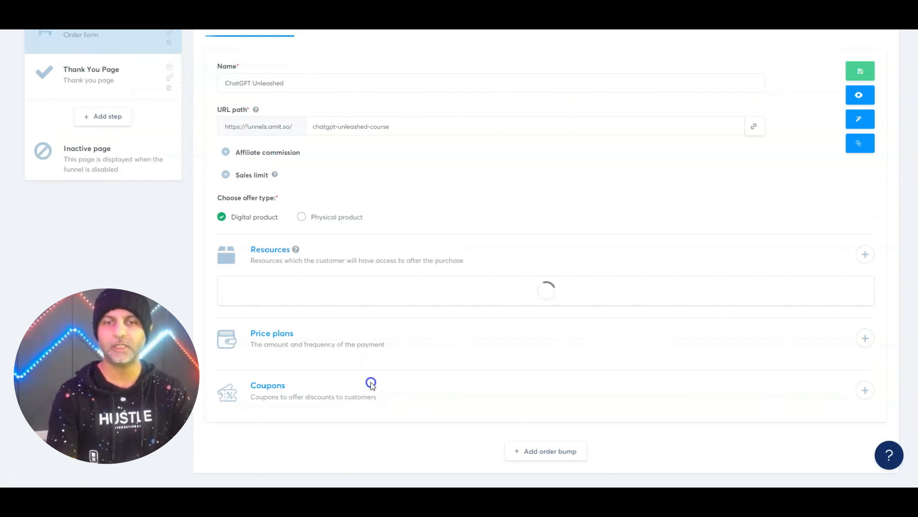
Try Partial access with individual modules for the course, and set its access type to Full access
{"action": "left_click", "coordinate": [304, 337]}
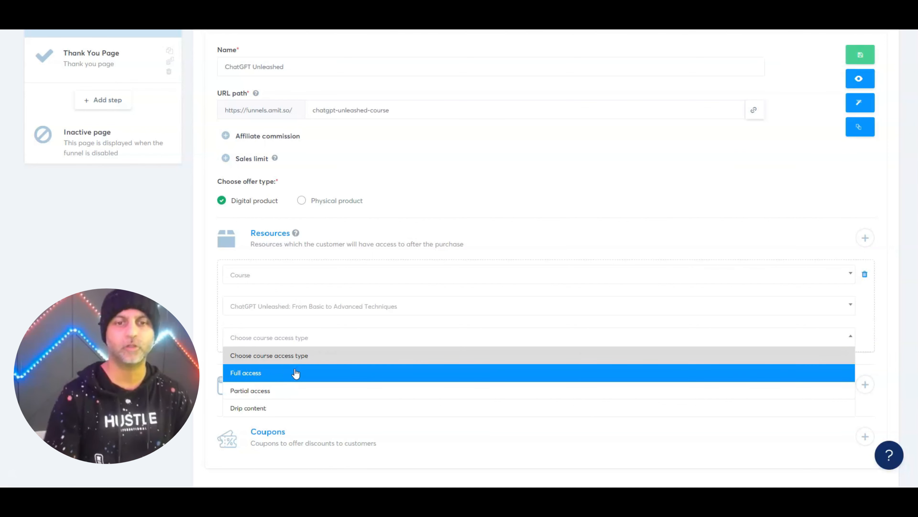
{"action": "left_click", "coordinate": [287, 390]}
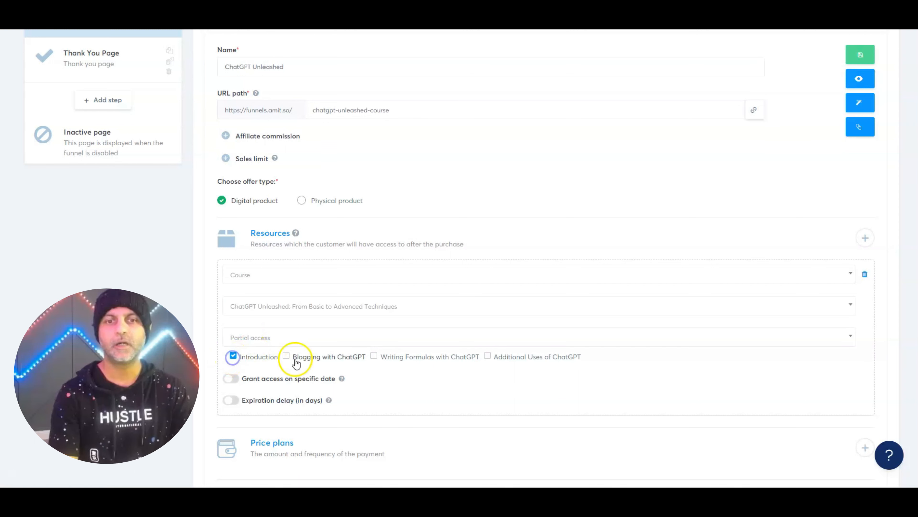
{"action": "left_click", "coordinate": [286, 355]}
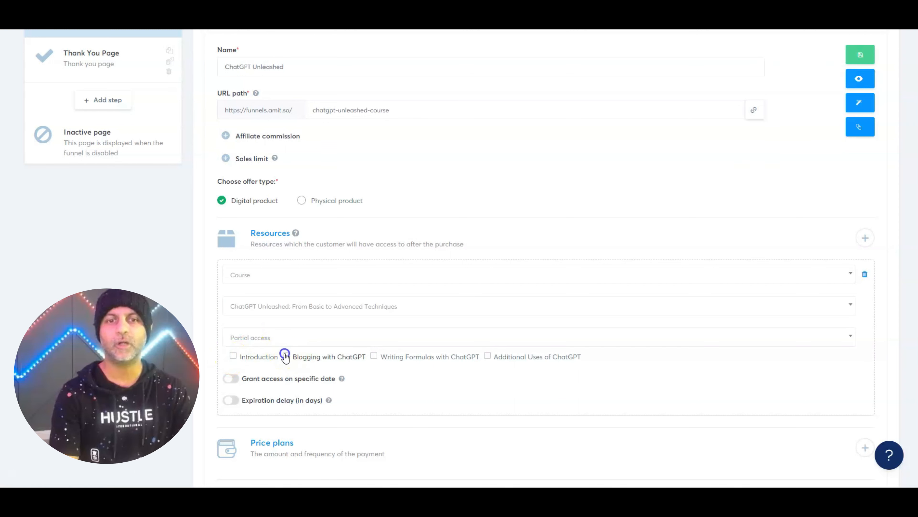
{"action": "left_click", "coordinate": [231, 358]}
{"action": "left_click", "coordinate": [373, 357]}
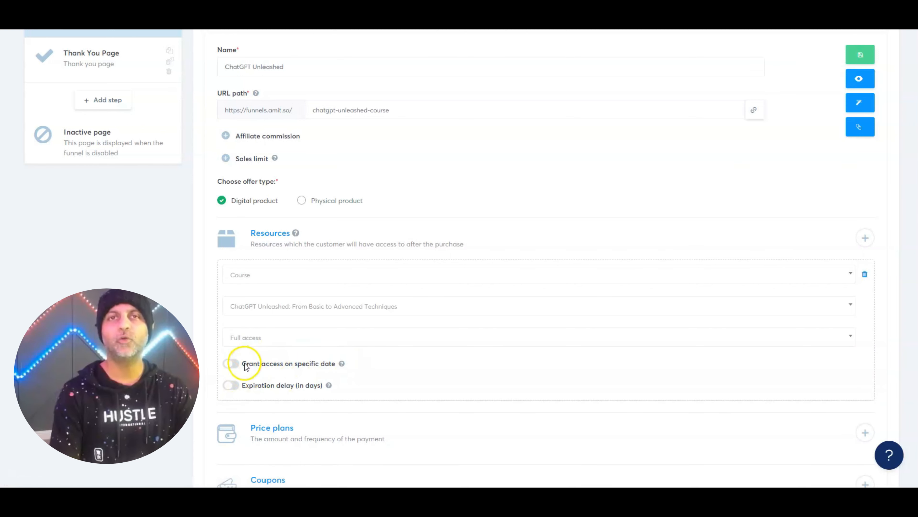
{"action": "left_click_drag", "start_coordinate": [241, 365], "coordinate": [327, 371]}
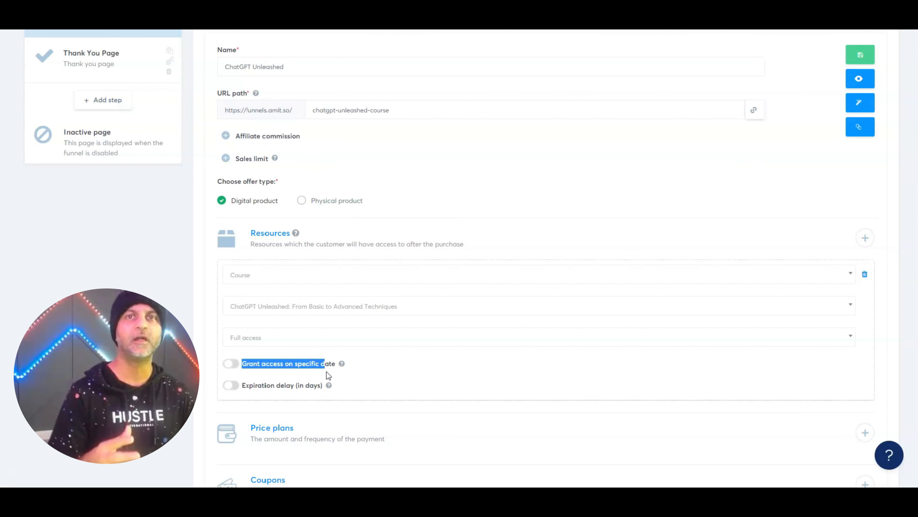
{"action": "scroll", "coordinate": [327, 371], "scroll_direction": "down", "scroll_amount": 3}
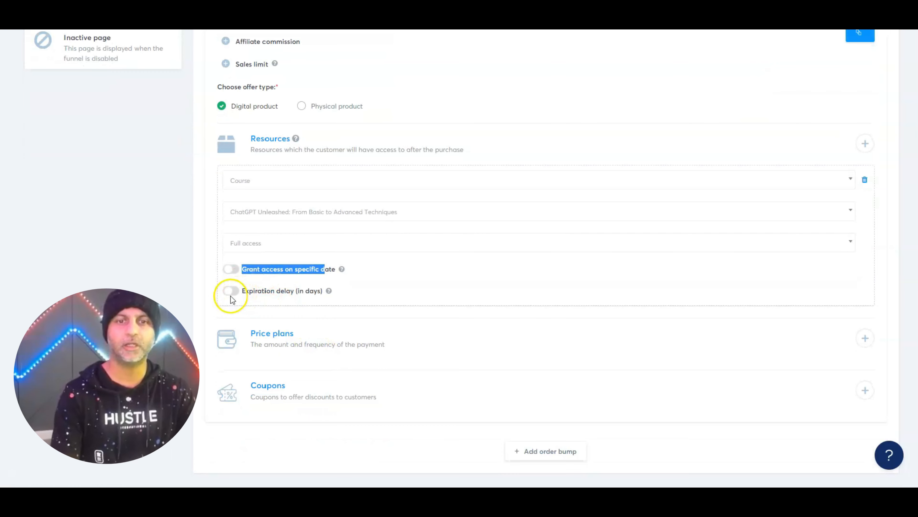
Look through the existing one-time payment price plans for the offer without choosing one
{"action": "left_click_drag", "start_coordinate": [317, 346], "coordinate": [252, 340]}
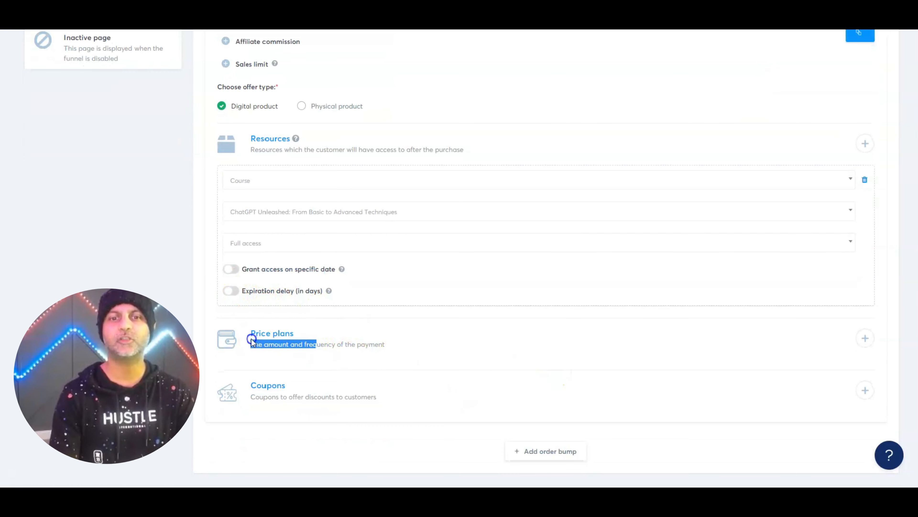
{"action": "left_click", "coordinate": [252, 340]}
{"action": "left_click", "coordinate": [866, 338]}
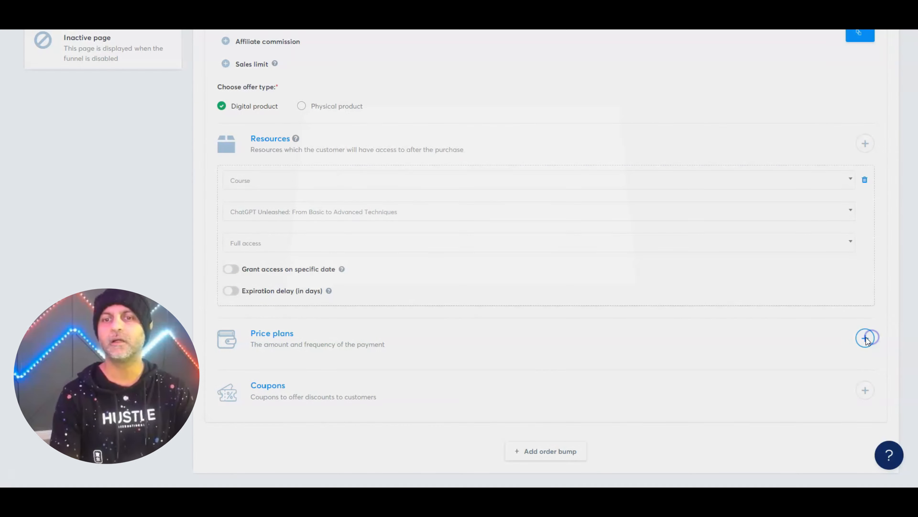
{"action": "left_click", "coordinate": [384, 171]}
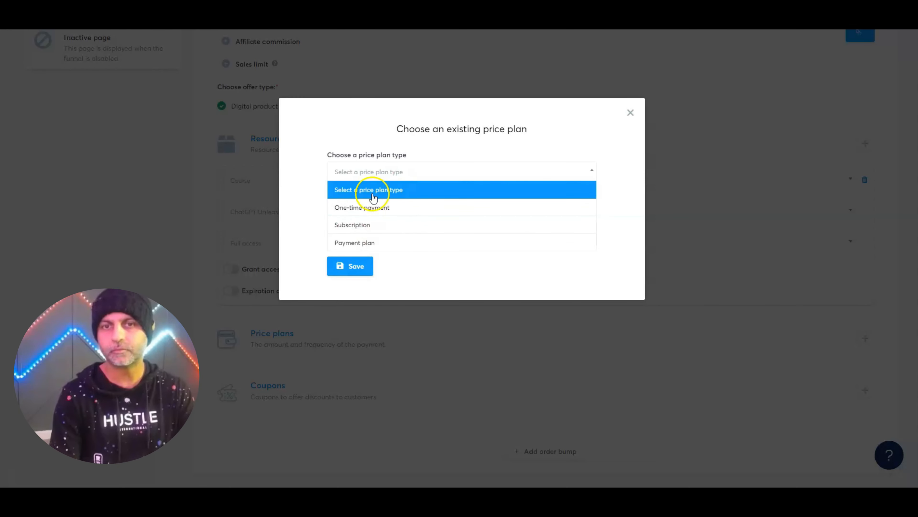
{"action": "left_click", "coordinate": [378, 205]}
{"action": "left_click", "coordinate": [380, 215]}
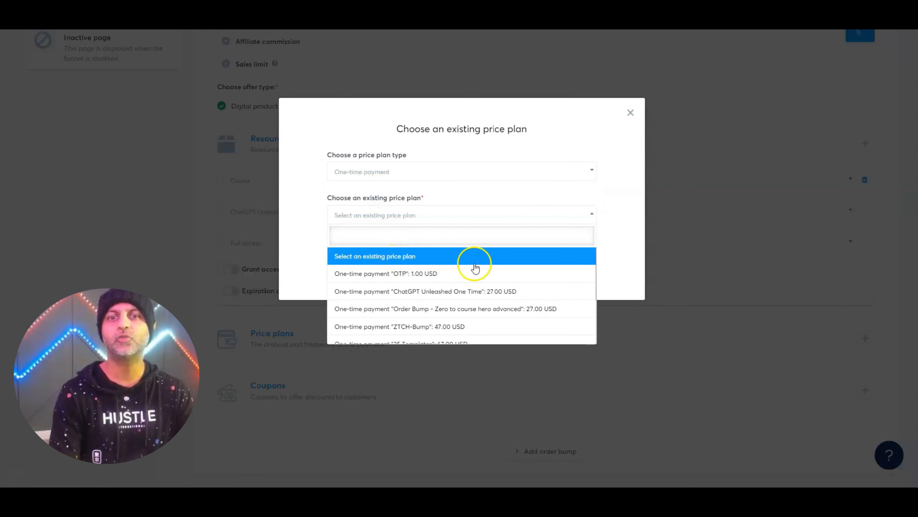
{"action": "mouse_move", "coordinate": [470, 308]}
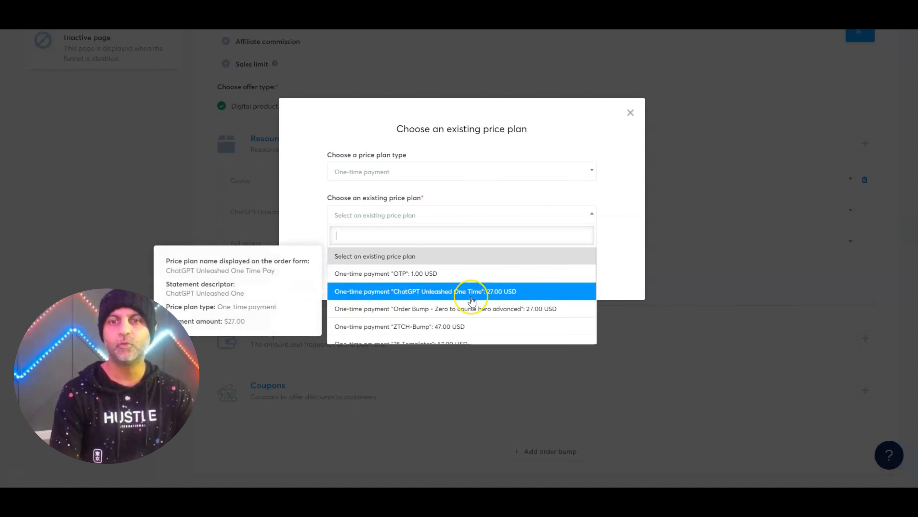
{"action": "left_click", "coordinate": [609, 212]}
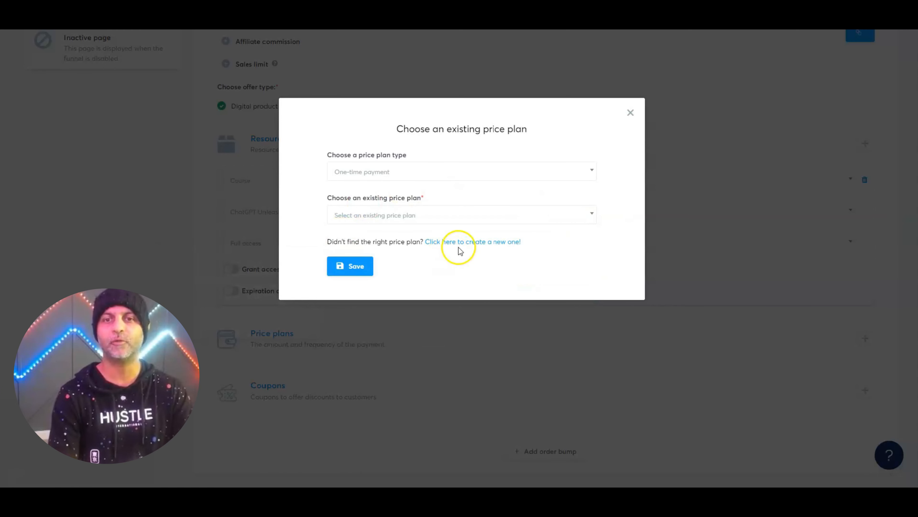
Start a new price plan with ChatGPT Unleashed as its dashboard name, order form name and statement descriptor
{"action": "left_click", "coordinate": [470, 242]}
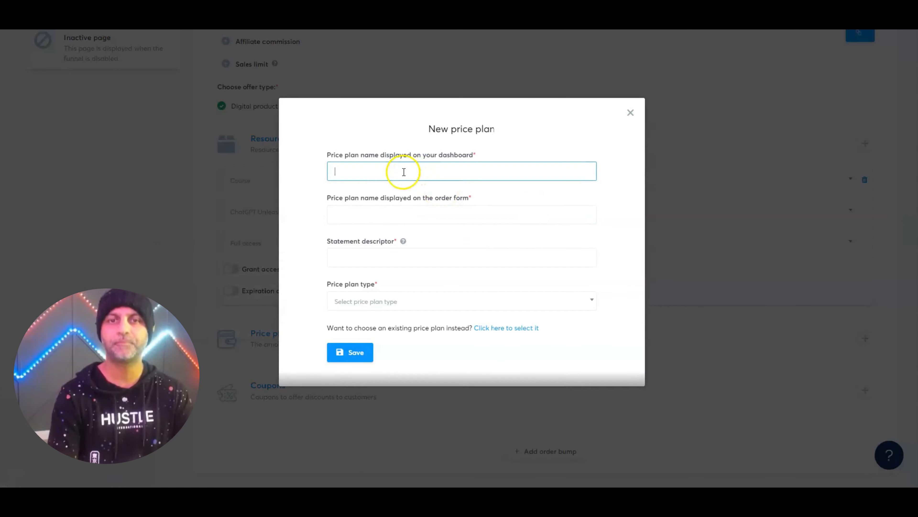
{"action": "type", "text": "ChatGPT Unleashed"}
{"action": "left_click", "coordinate": [402, 213]}
{"action": "type", "text": "ChatGPT Unleashed"}
{"action": "left_click", "coordinate": [395, 257]}
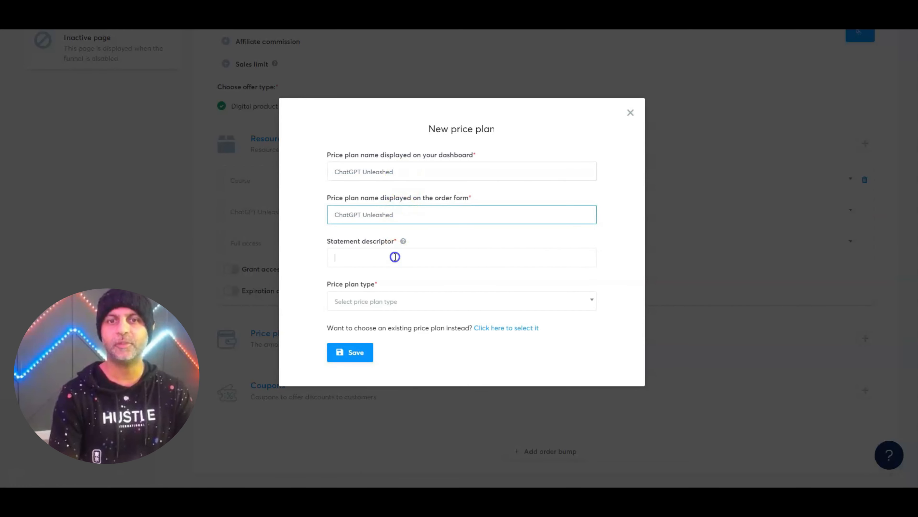
{"action": "type", "text": "ChatGPT Unleashed"}
{"action": "left_click_drag", "start_coordinate": [416, 174], "coordinate": [338, 171]}
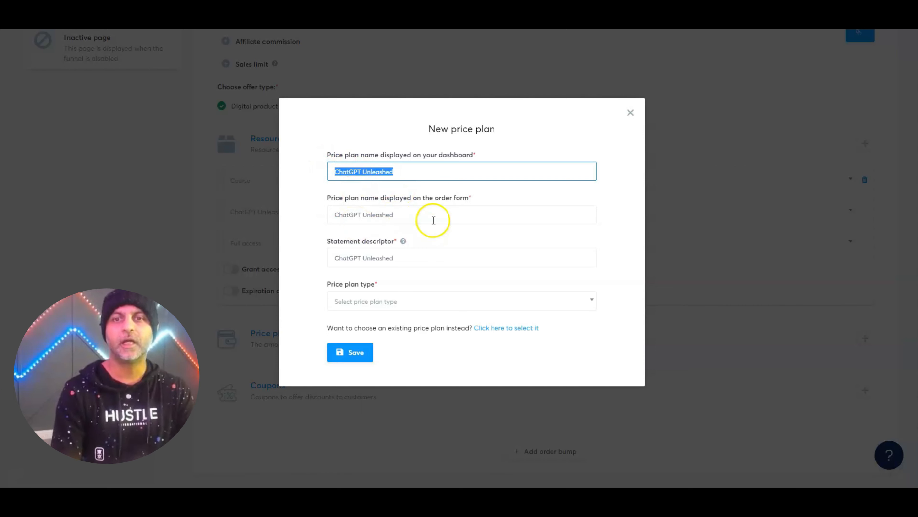
{"action": "left_click_drag", "start_coordinate": [432, 220], "coordinate": [328, 219]}
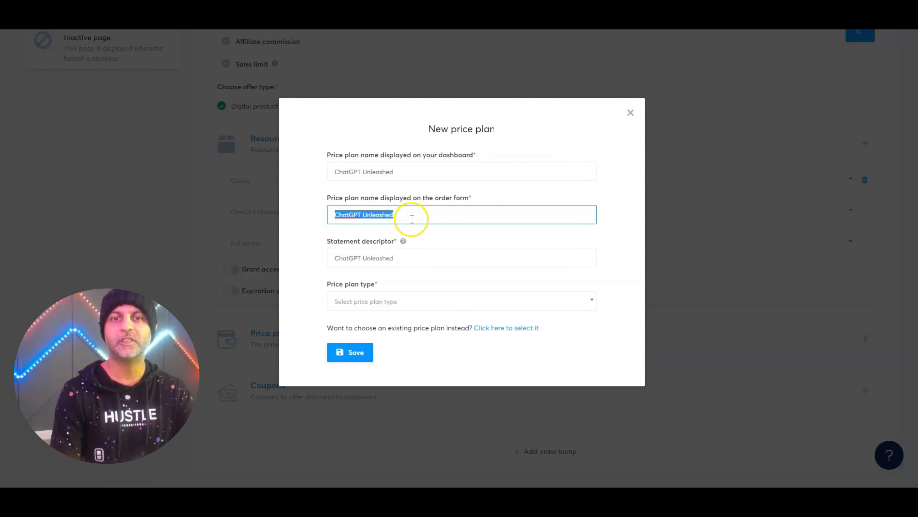
{"action": "left_click_drag", "start_coordinate": [401, 257], "coordinate": [318, 257]}
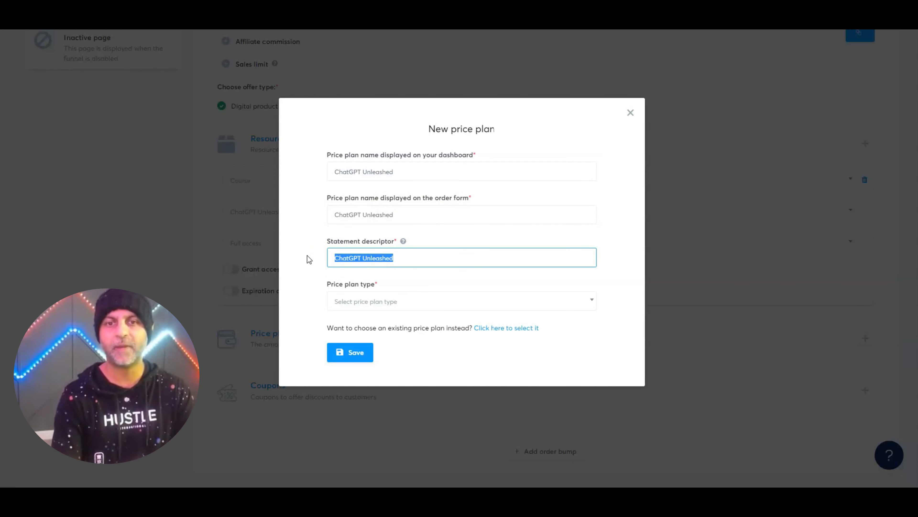
Set the new price plan's type to One-time payment with a payment amount of $37
{"action": "left_click", "coordinate": [353, 314]}
{"action": "left_click", "coordinate": [390, 302]}
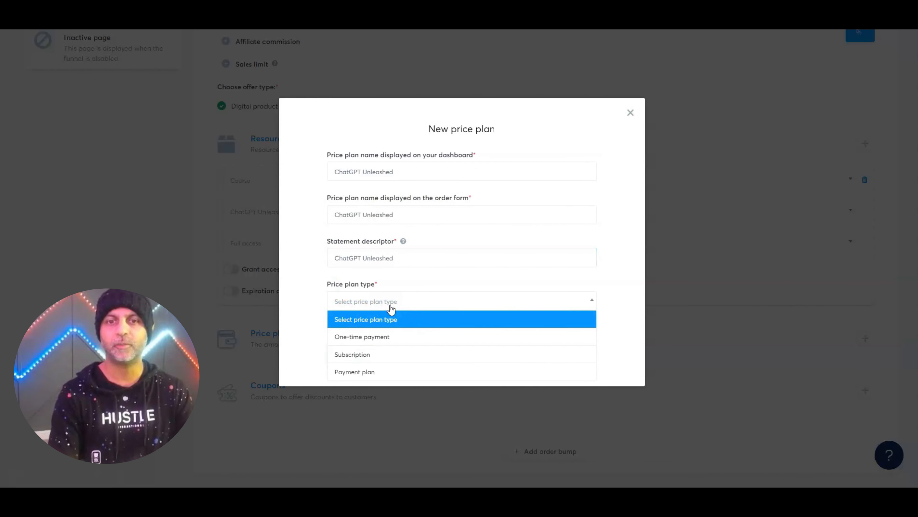
{"action": "left_click", "coordinate": [383, 344]}
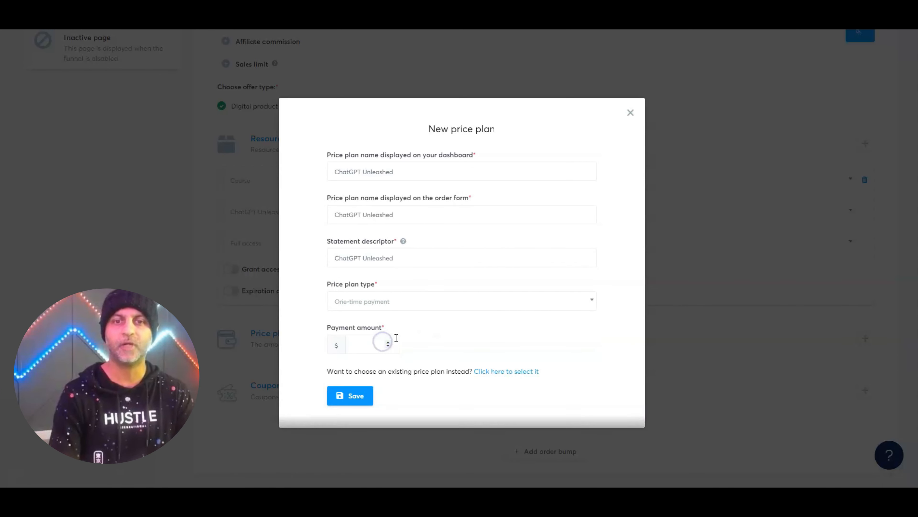
{"action": "left_click", "coordinate": [347, 345]}
{"action": "type", "text": "37"}
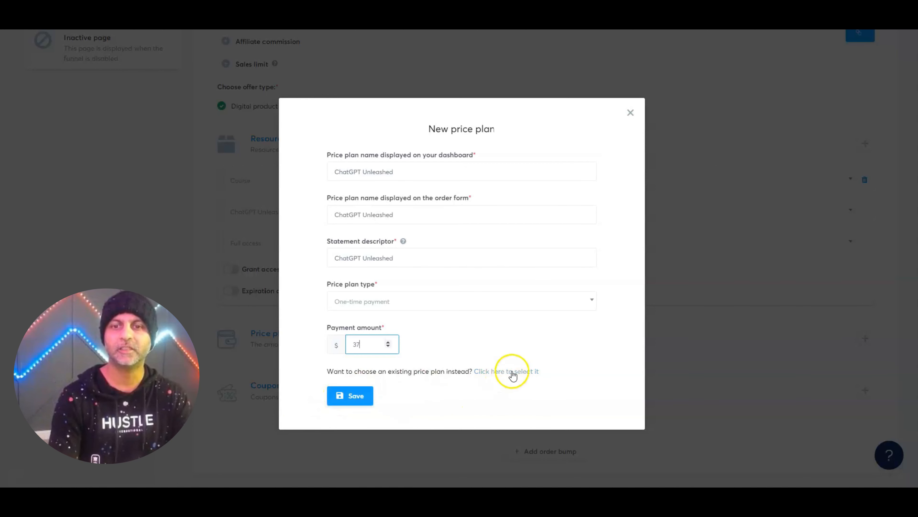
Assign the existing one-time payment price plan "ChatGPT Unleashed One Time" to the offer and save it
{"action": "left_click", "coordinate": [488, 375]}
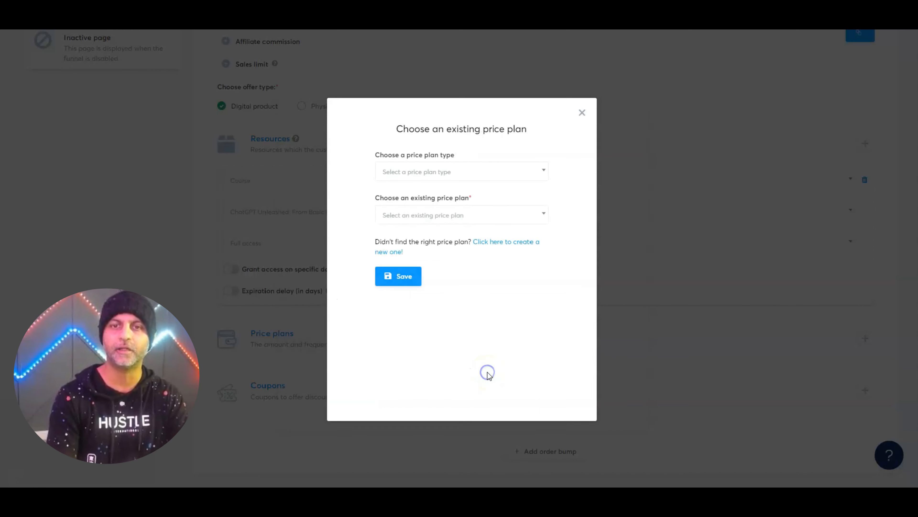
{"action": "left_click", "coordinate": [488, 167]}
{"action": "left_click", "coordinate": [431, 207]}
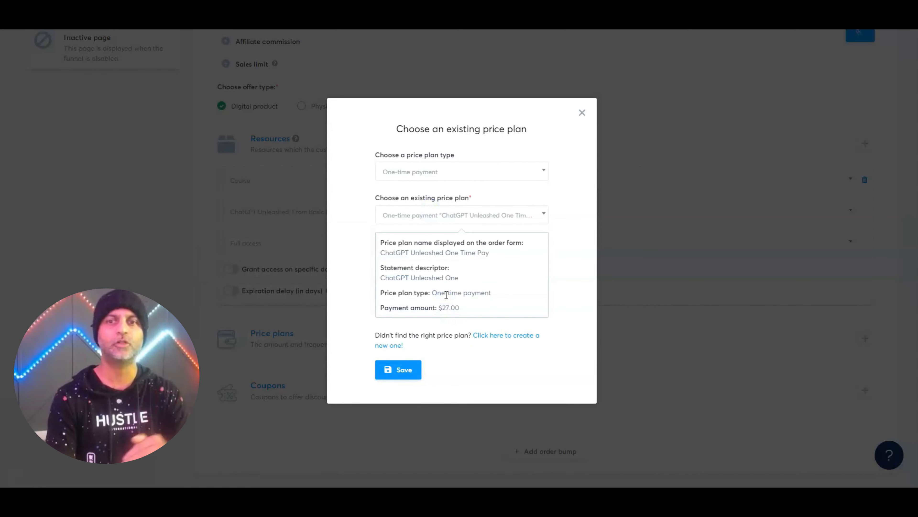
{"action": "left_click", "coordinate": [436, 322]}
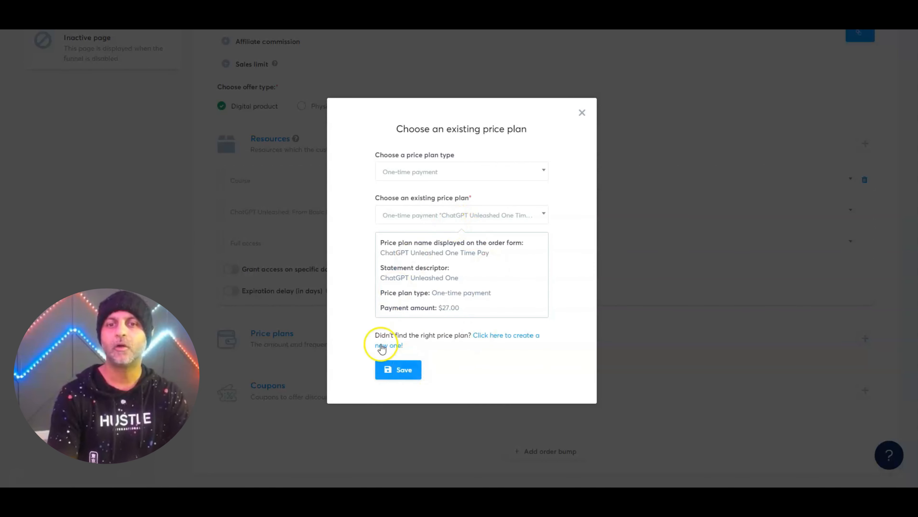
{"action": "left_click", "coordinate": [405, 372]}
Add an order bump to the offer and set its offer type to Digital product
{"action": "scroll", "coordinate": [382, 325], "scroll_direction": "down", "scroll_amount": 1}
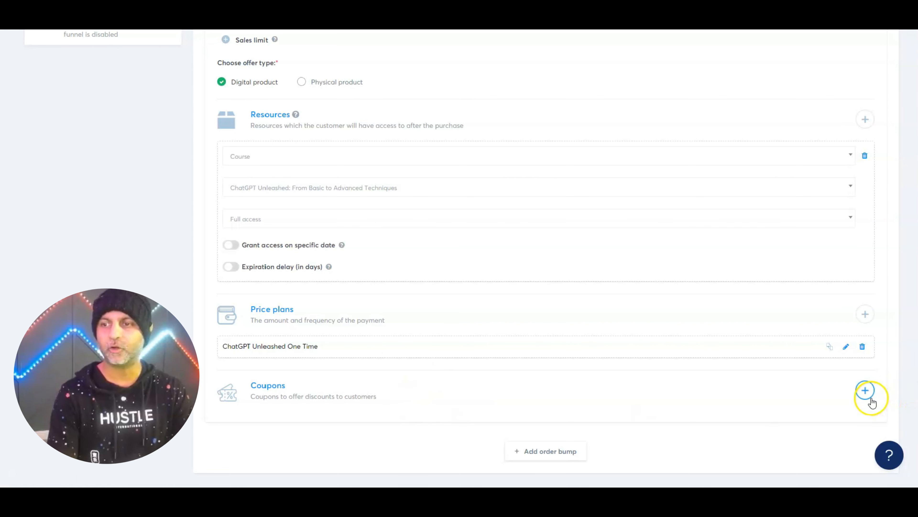
{"action": "left_click", "coordinate": [539, 453]}
{"action": "scroll", "coordinate": [533, 439], "scroll_direction": "down", "scroll_amount": 2}
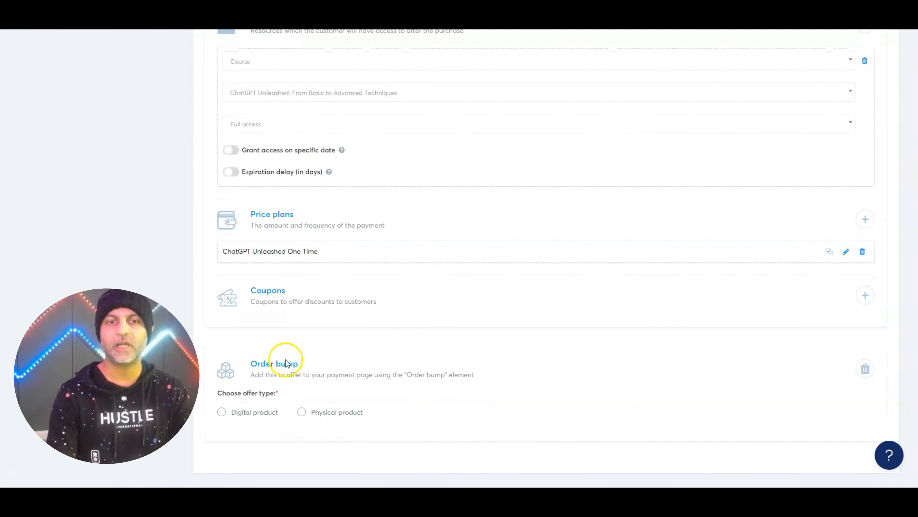
{"action": "left_click", "coordinate": [245, 407]}
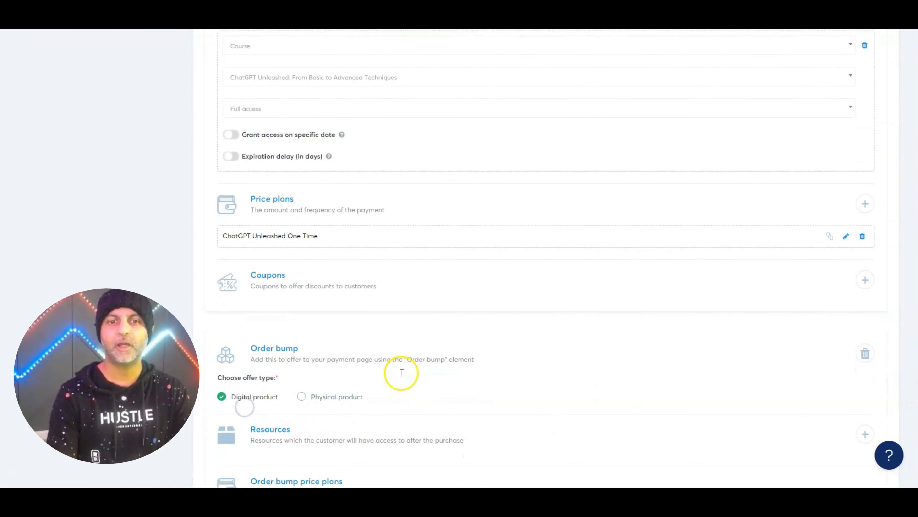
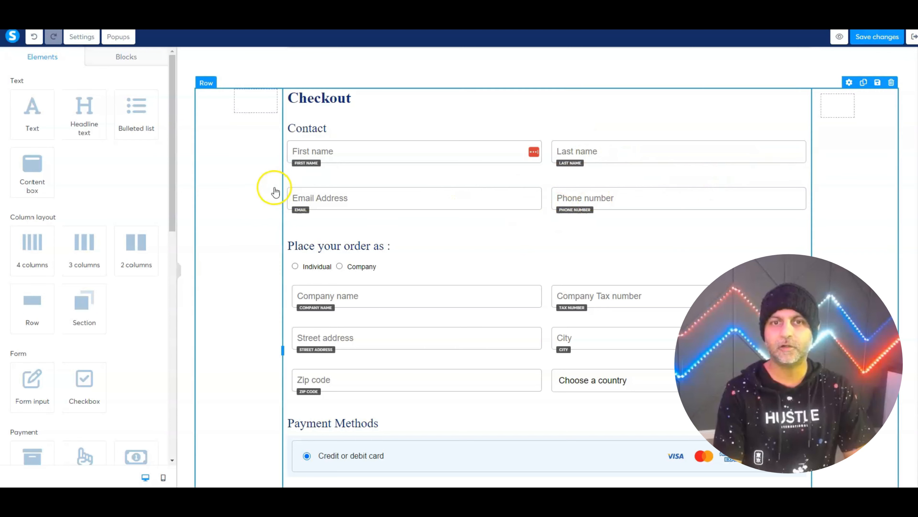
Delete the Phone number field and the Individual/Company customer type selector from the checkout form
{"action": "left_click", "coordinate": [687, 194]}
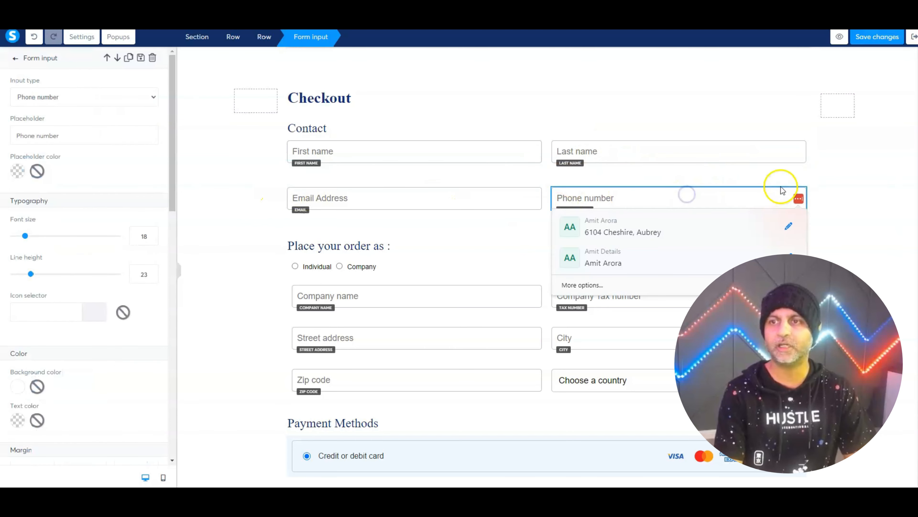
{"action": "left_click", "coordinate": [792, 191]}
{"action": "left_click", "coordinate": [799, 181]}
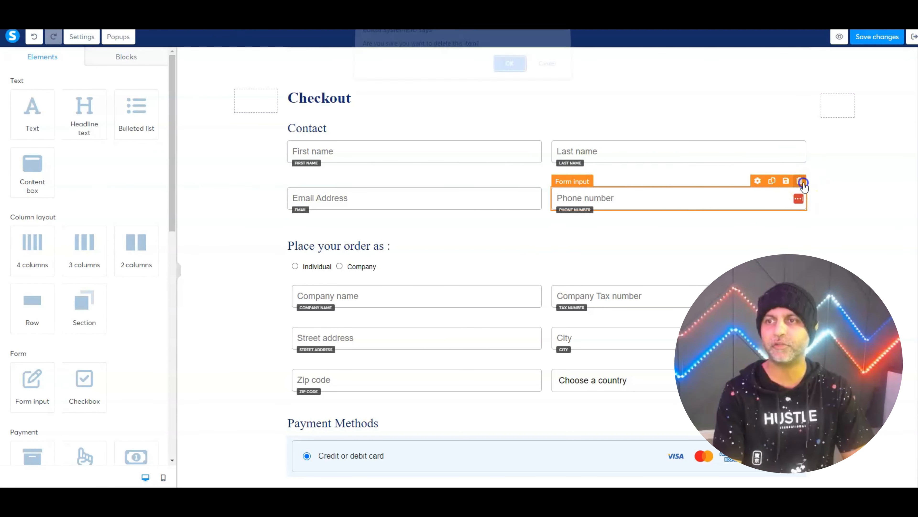
{"action": "left_click", "coordinate": [509, 72]}
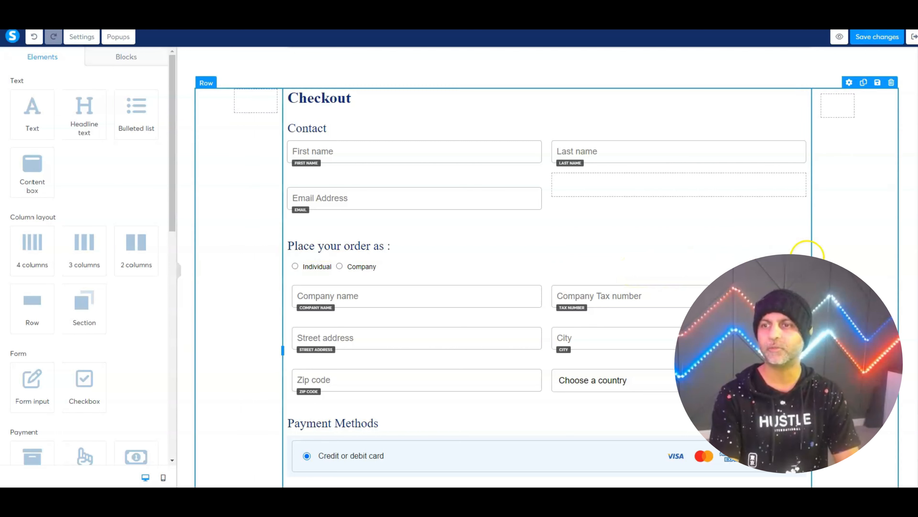
{"action": "left_click", "coordinate": [800, 256]}
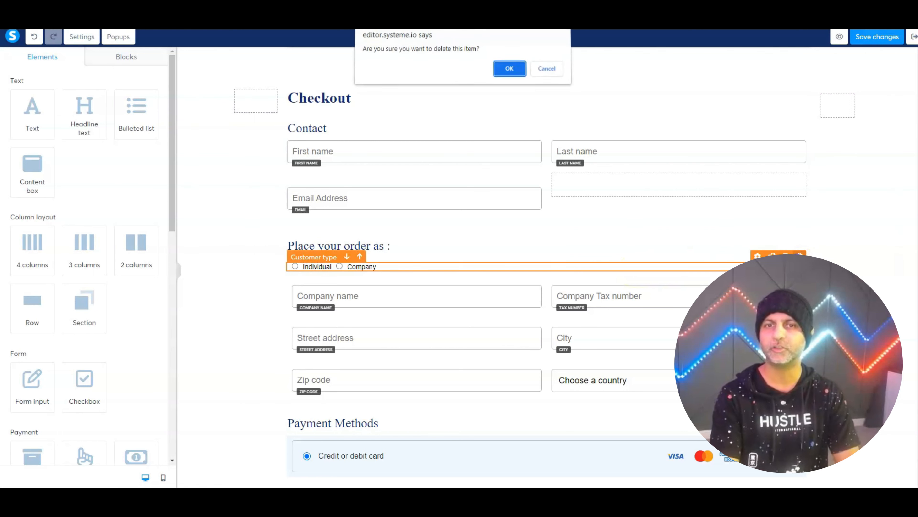
{"action": "left_click", "coordinate": [509, 70]}
Change the "Place your order as :" heading to "Customer Details"
{"action": "triple_click", "coordinate": [291, 242]}
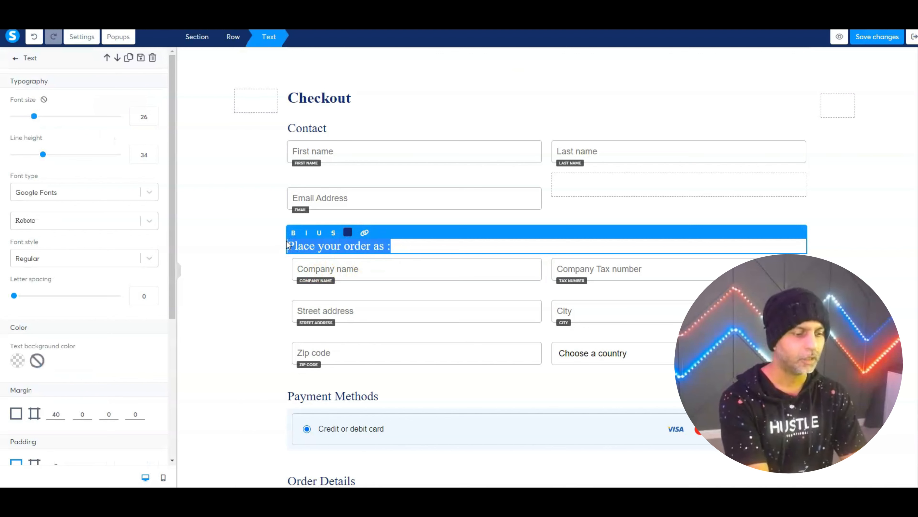
{"action": "type", "text": "Customer Det"}
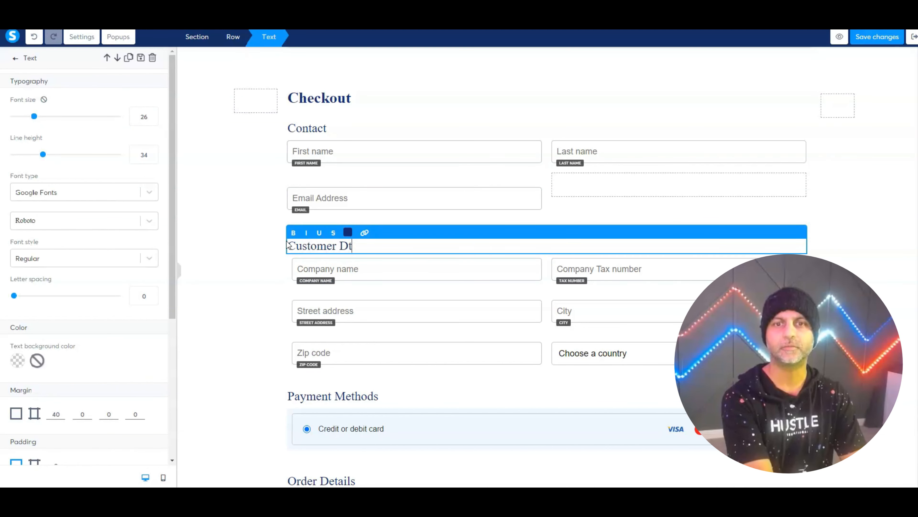
{"action": "key", "text": "BackSpace"}
{"action": "type", "text": "etails"}
Delete the row containing the Company name and Company Tax number fields from the checkout form
{"action": "left_click", "coordinate": [474, 269]}
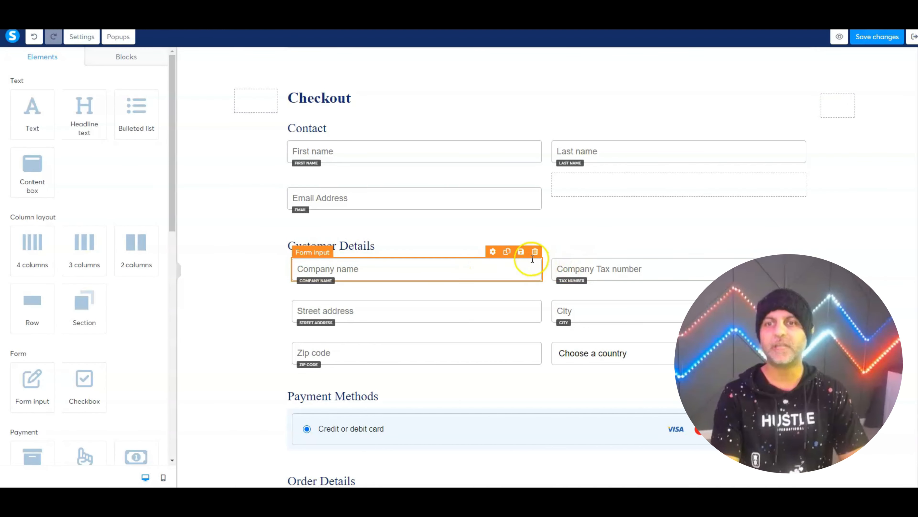
{"action": "left_click", "coordinate": [636, 270]}
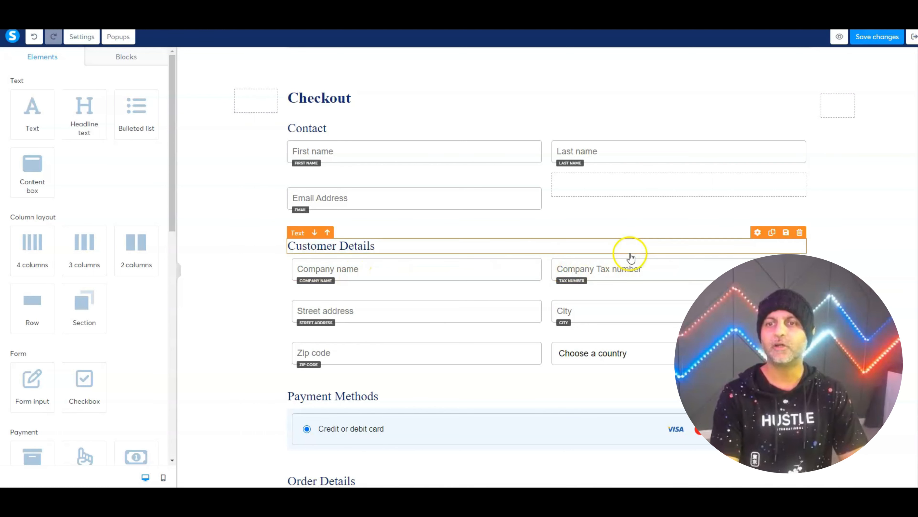
{"action": "left_click", "coordinate": [614, 261]}
{"action": "left_click", "coordinate": [749, 258]}
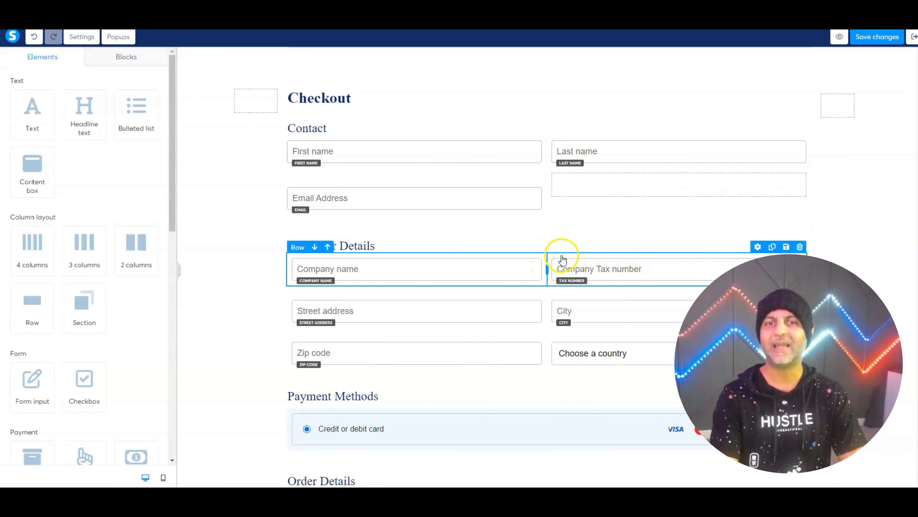
{"action": "left_click", "coordinate": [550, 254]}
{"action": "left_click", "coordinate": [723, 261]}
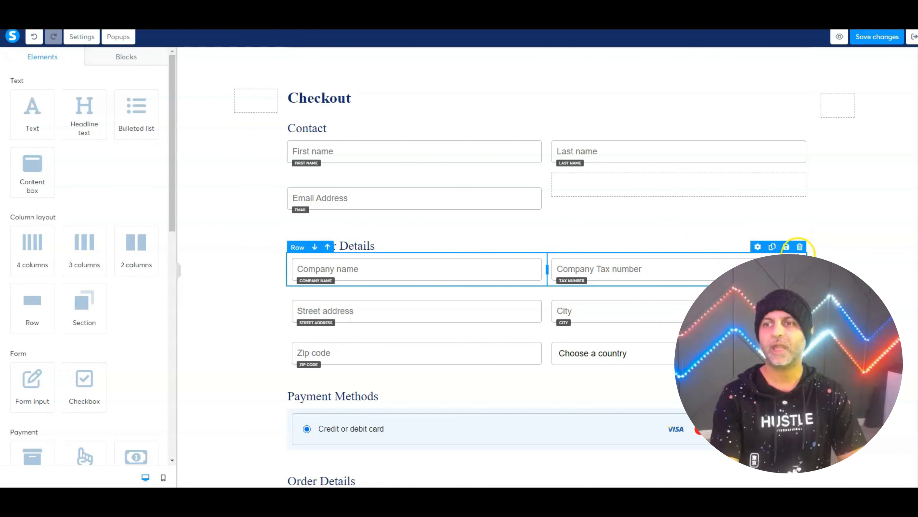
{"action": "left_click", "coordinate": [799, 247]}
{"action": "left_click", "coordinate": [510, 73]}
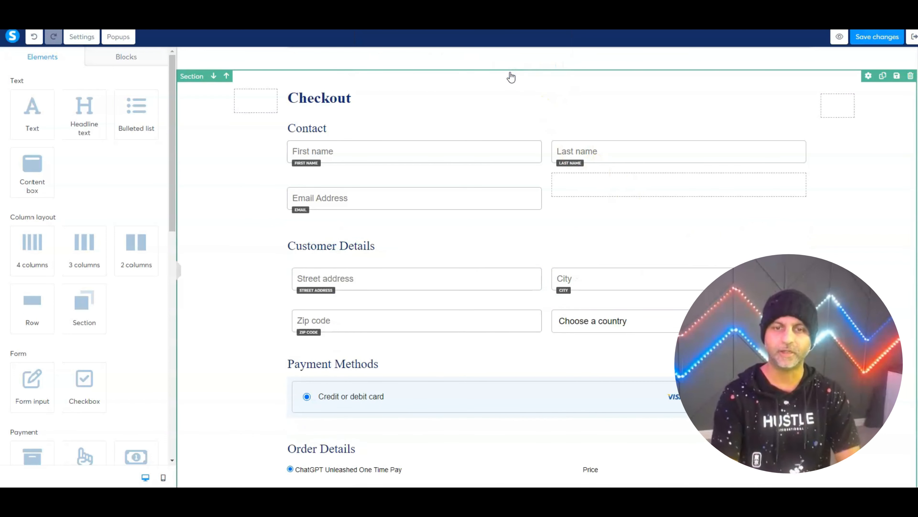
{"action": "scroll", "coordinate": [519, 144], "scroll_direction": "down", "scroll_amount": 3}
{"action": "left_click", "coordinate": [493, 256]}
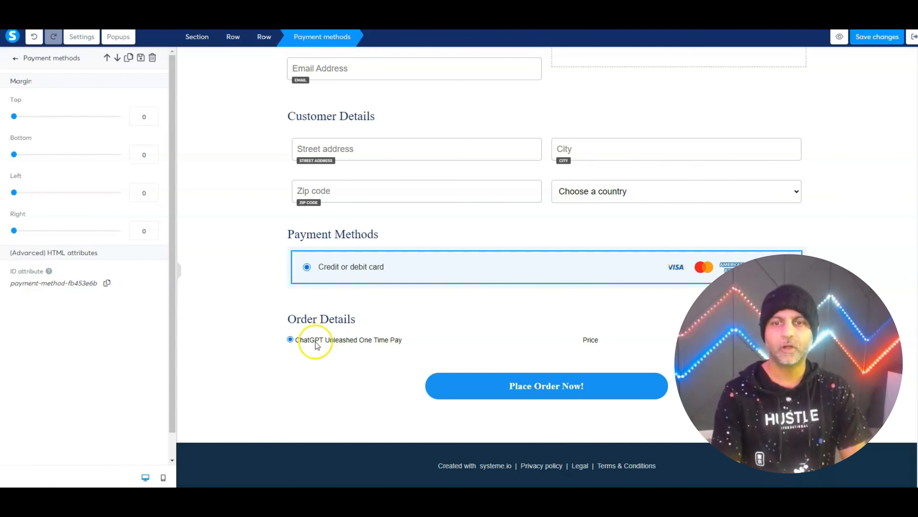
{"action": "left_click", "coordinate": [398, 340]}
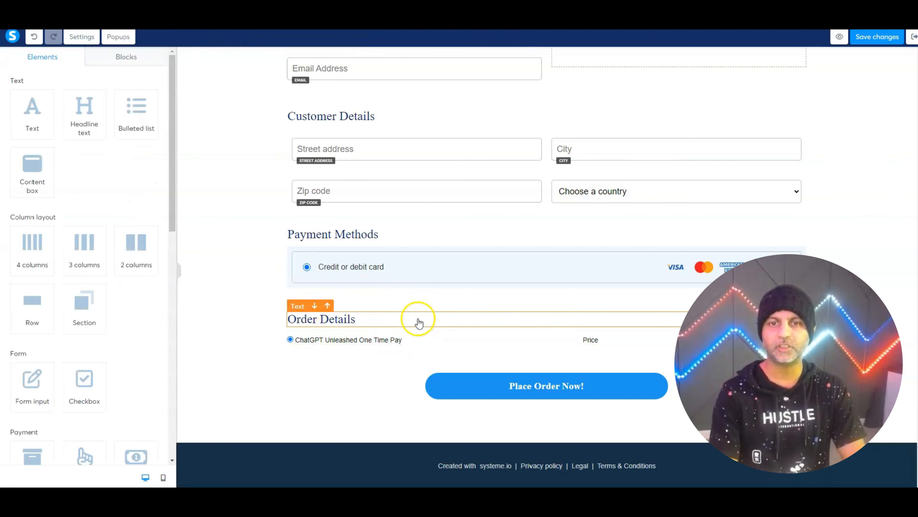
Narrow the checkout form's central column from both sides within its row
{"action": "left_click", "coordinate": [285, 303]}
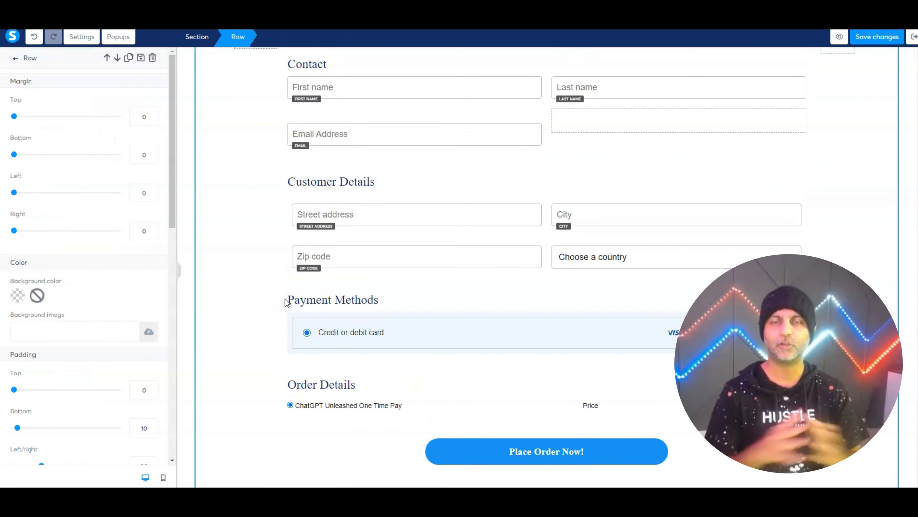
{"action": "left_click", "coordinate": [291, 238]}
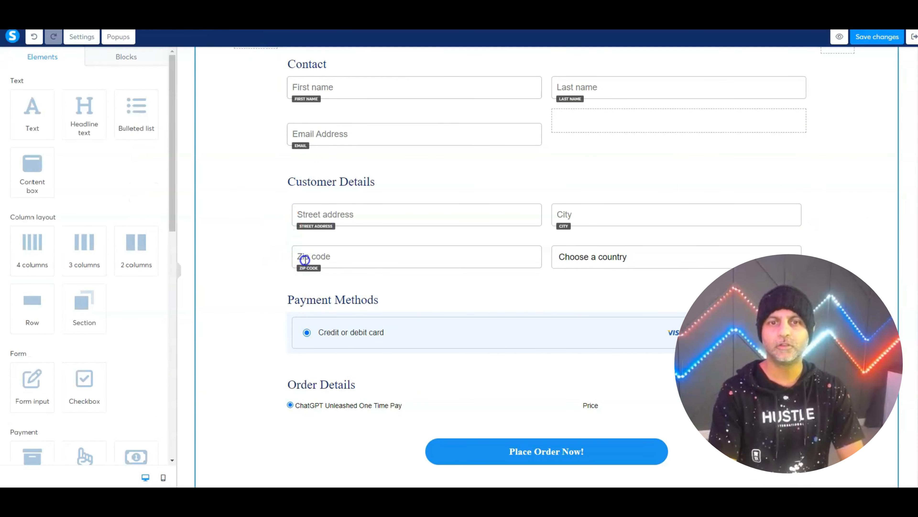
{"action": "left_click_drag", "start_coordinate": [282, 257], "coordinate": [323, 264]}
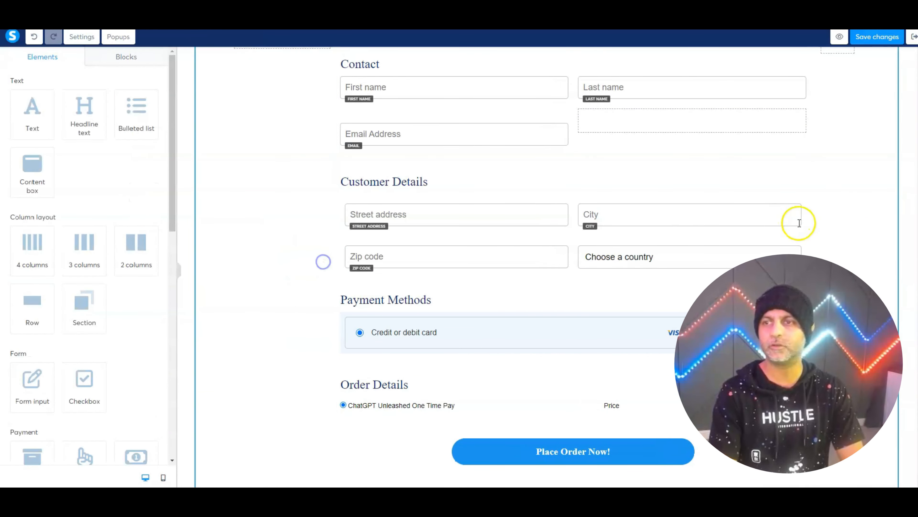
{"action": "left_click_drag", "start_coordinate": [813, 259], "coordinate": [752, 259]}
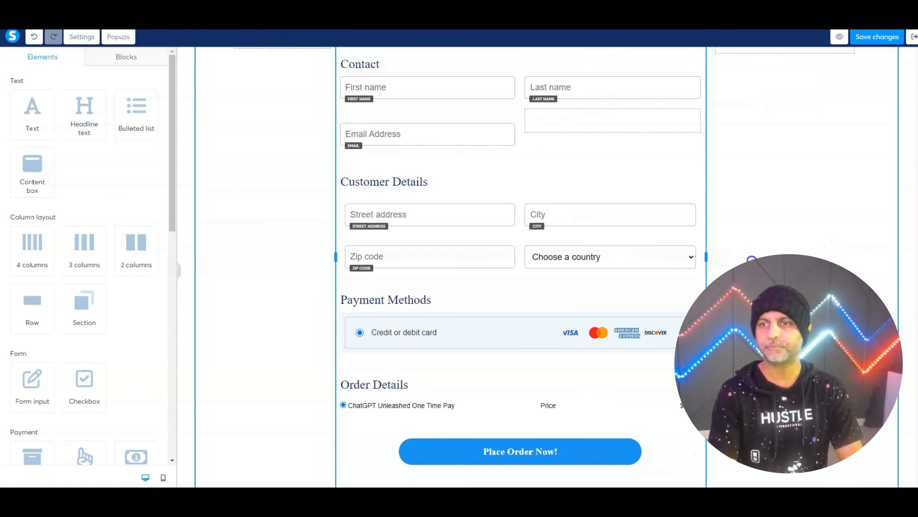
Insert a three-column row below the payment methods and move the Order Details heading and offer price into its middle column
{"action": "scroll", "coordinate": [752, 258], "scroll_direction": "down", "scroll_amount": 2}
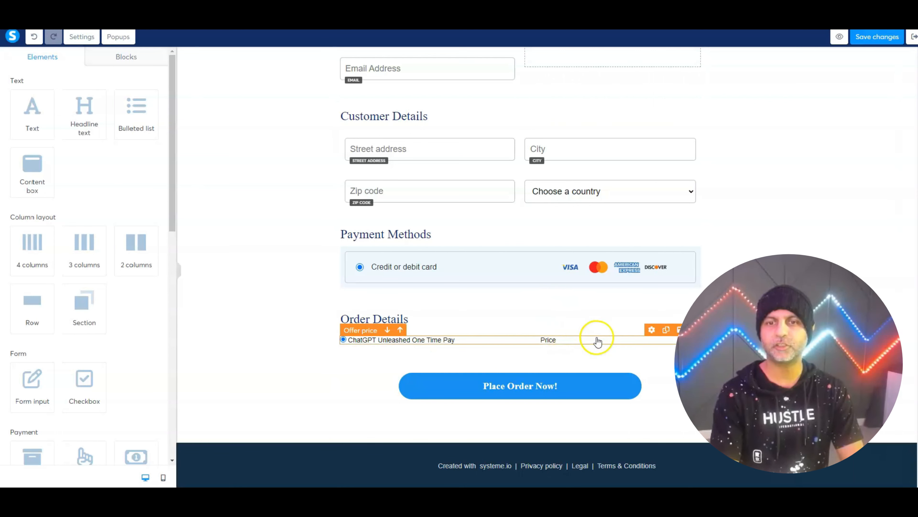
{"action": "left_click_drag", "start_coordinate": [84, 246], "coordinate": [521, 316]}
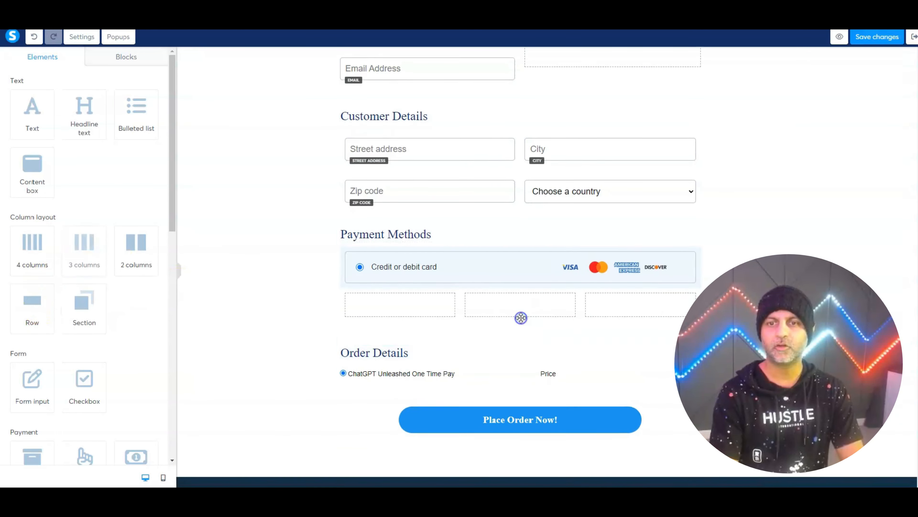
{"action": "left_click_drag", "start_coordinate": [539, 365], "coordinate": [438, 341]}
{"action": "left_click", "coordinate": [518, 324]}
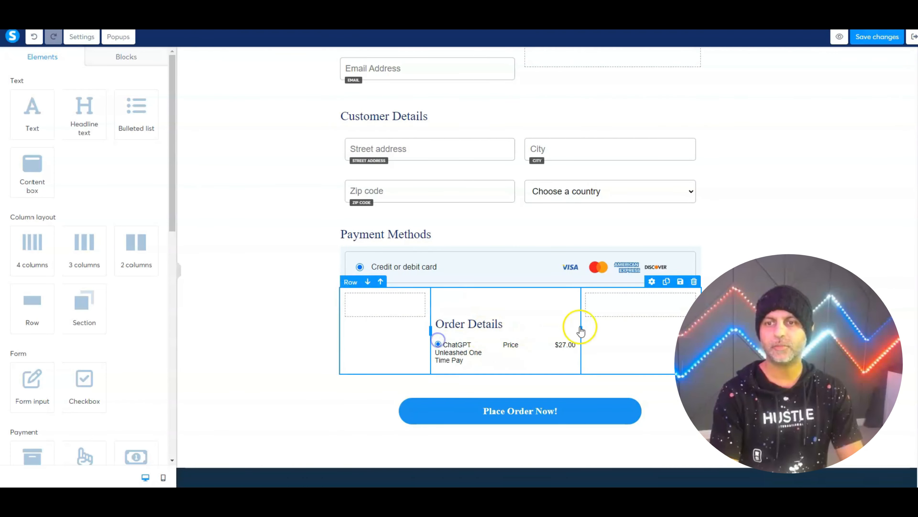
Move the credit or debit card payment element into the widened middle column and delete the emptied row above it
{"action": "left_click_drag", "start_coordinate": [580, 331], "coordinate": [612, 331]}
{"action": "left_click_drag", "start_coordinate": [524, 267], "coordinate": [519, 323]}
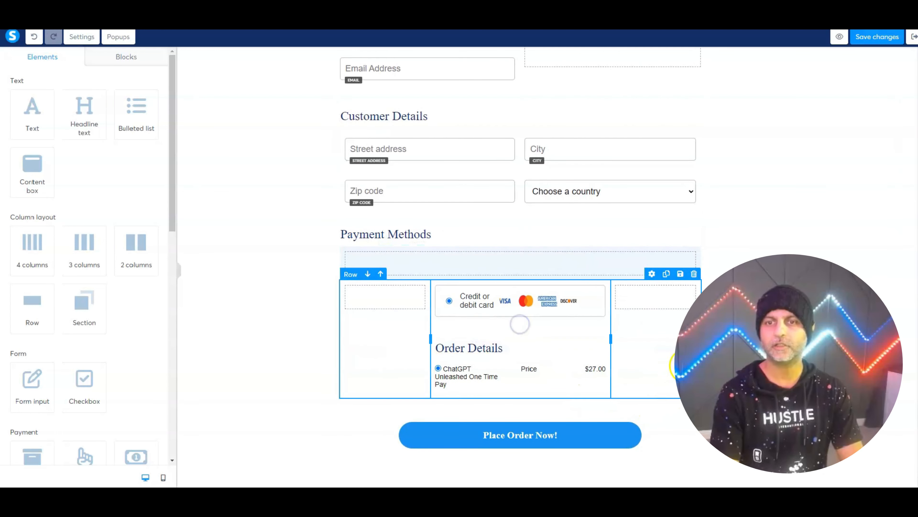
{"action": "left_click", "coordinate": [694, 240]}
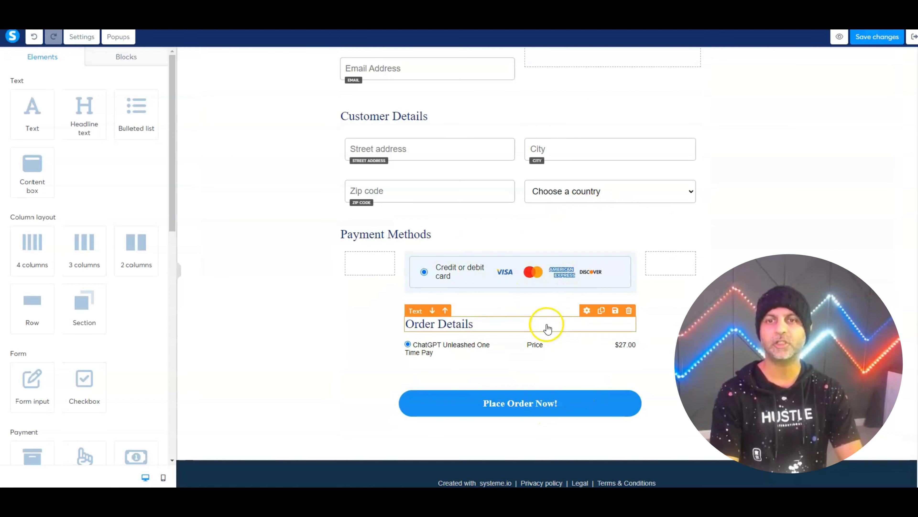
Copy the ID attribute of the row that holds the payment method and order details
{"action": "left_click", "coordinate": [538, 252]}
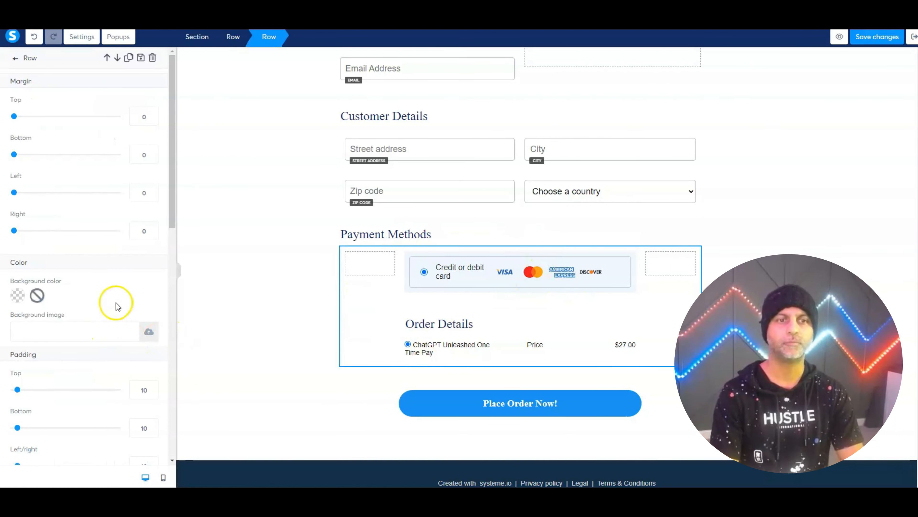
{"action": "scroll", "coordinate": [118, 281], "scroll_direction": "down", "scroll_amount": 10}
{"action": "mouse_move", "coordinate": [35, 460]}
{"action": "left_mouse_down"}
{"action": "mouse_move", "coordinate": [16, 426]}
{"action": "mouse_move", "coordinate": [10, 452]}
{"action": "mouse_move", "coordinate": [64, 452]}
{"action": "left_mouse_up"}
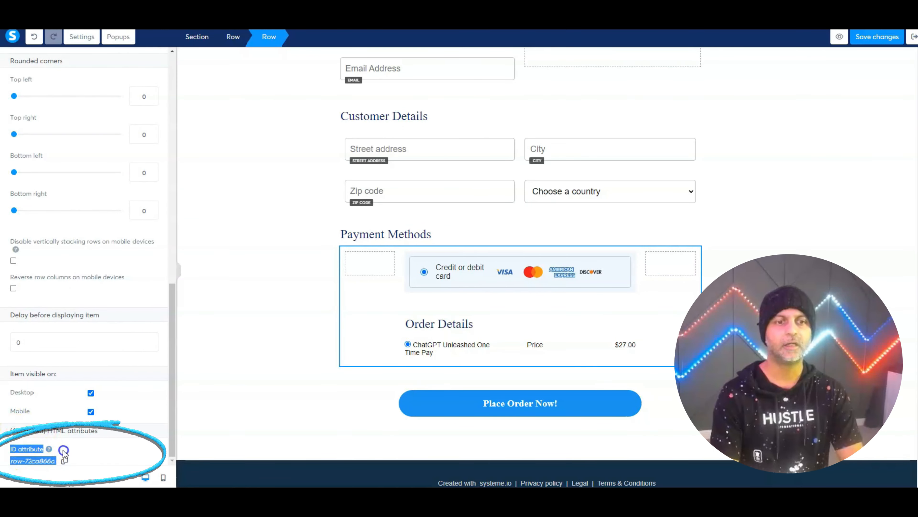
{"action": "left_click", "coordinate": [91, 453]}
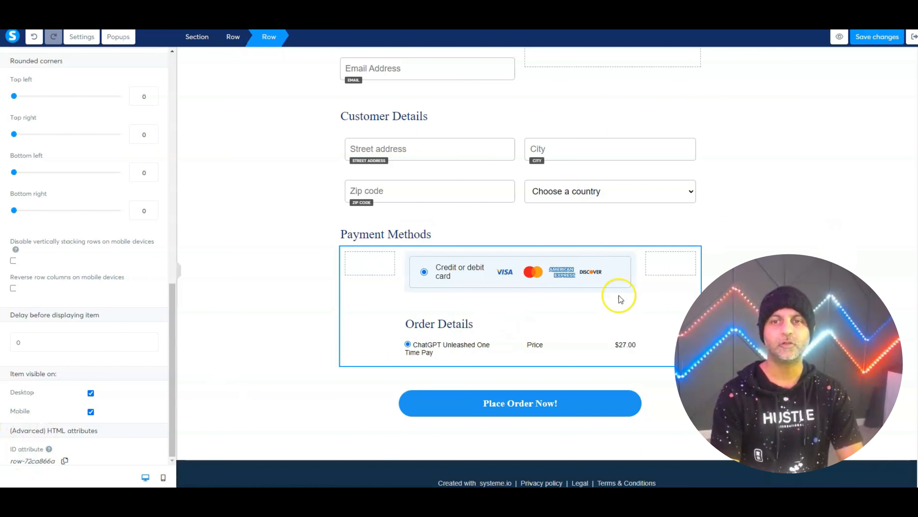
{"action": "left_click_drag", "start_coordinate": [8, 461], "coordinate": [56, 459]}
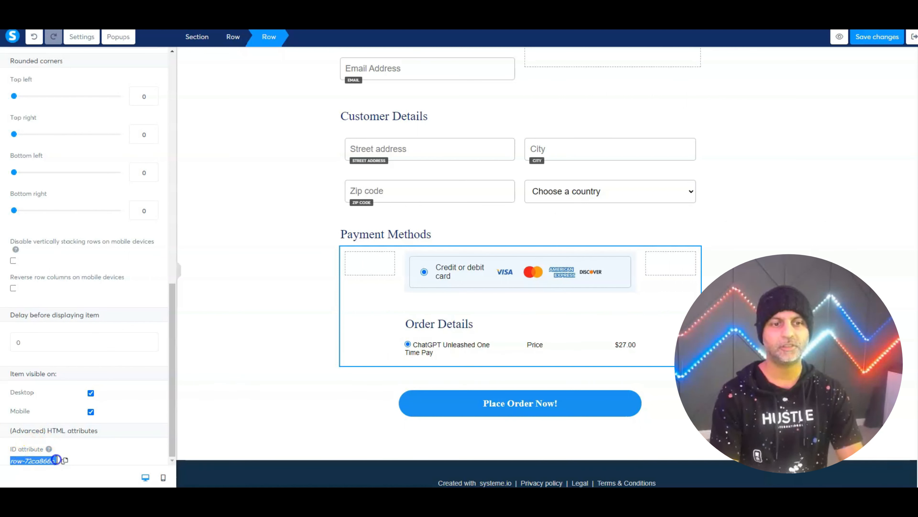
{"action": "left_click", "coordinate": [64, 460]}
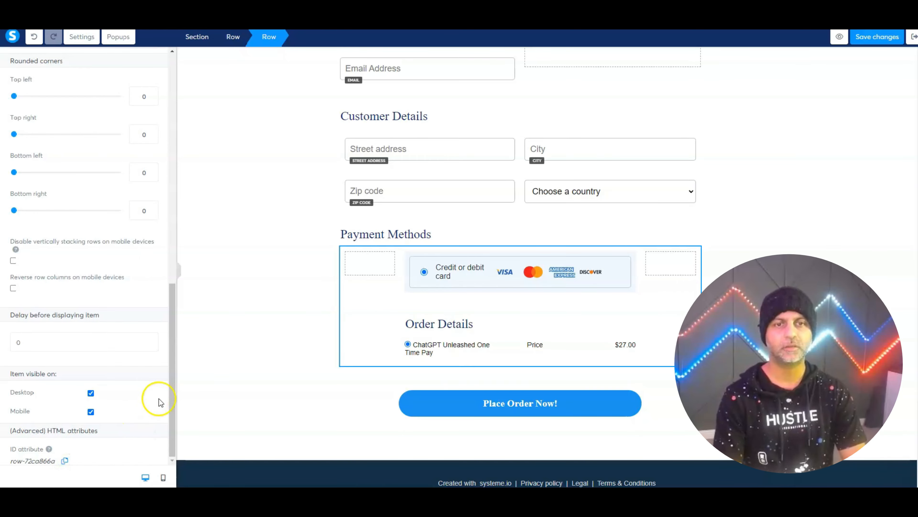
Set the click action of the hero section's Enroll Today button to Open URL
{"action": "left_click", "coordinate": [732, 220]}
{"action": "scroll", "coordinate": [822, 189], "scroll_direction": "up", "scroll_amount": 15}
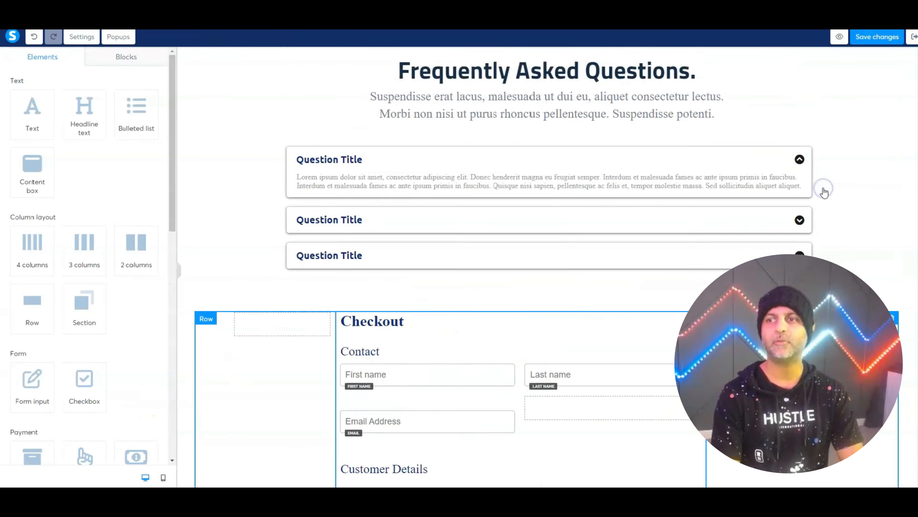
{"action": "scroll", "coordinate": [825, 193], "scroll_direction": "up", "scroll_amount": 20}
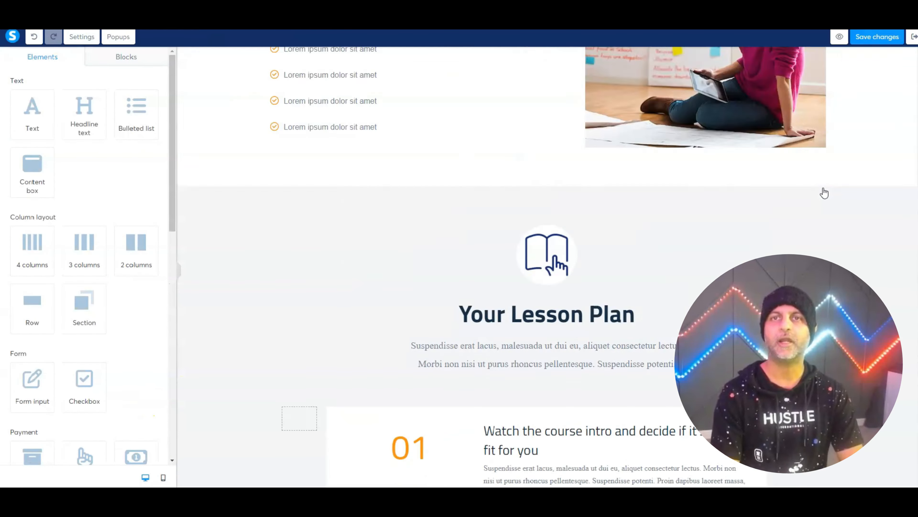
{"action": "scroll", "coordinate": [823, 192], "scroll_direction": "up", "scroll_amount": 4}
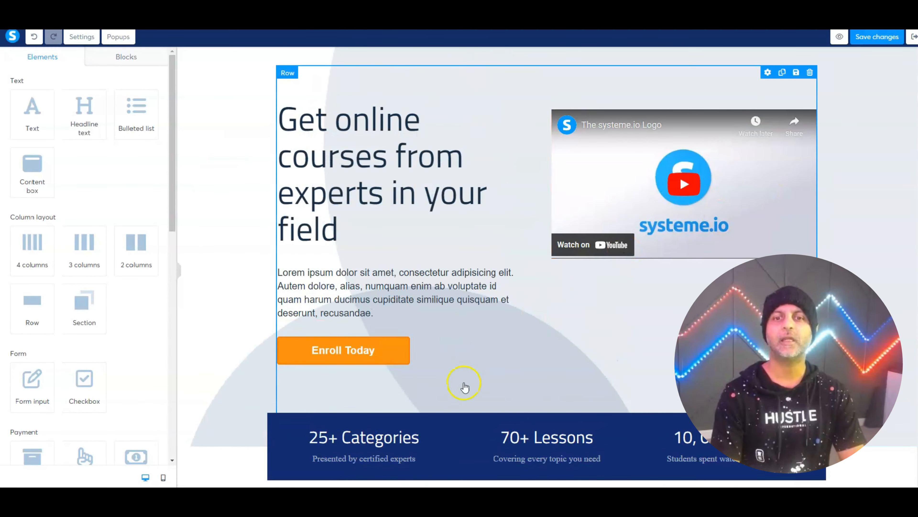
{"action": "left_click", "coordinate": [339, 326]}
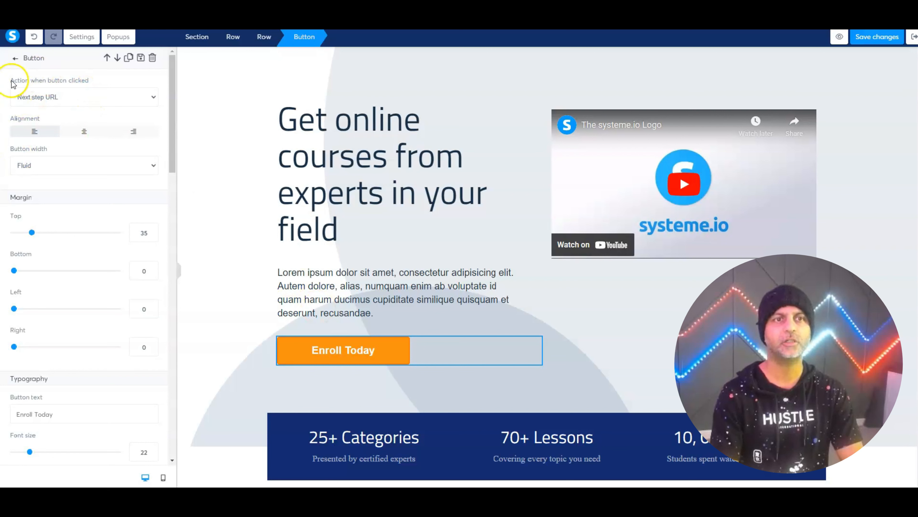
{"action": "left_click_drag", "start_coordinate": [11, 79], "coordinate": [90, 88]}
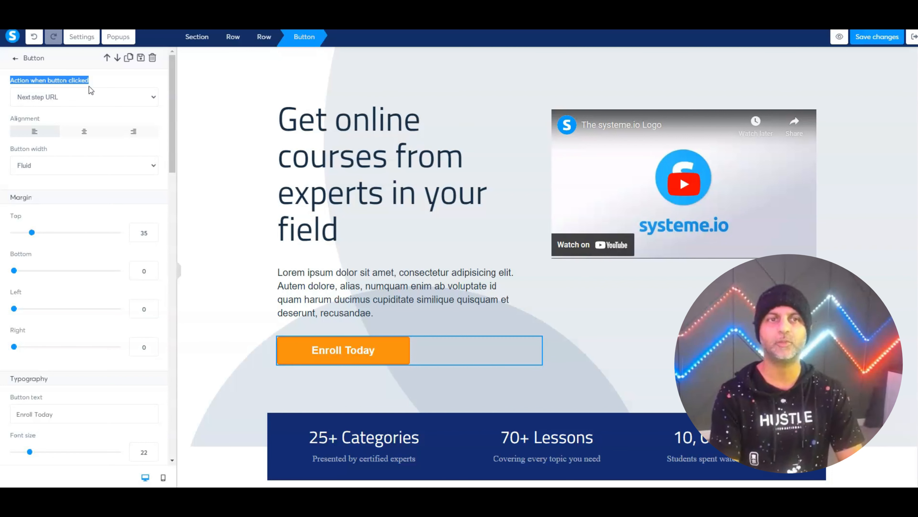
{"action": "left_click", "coordinate": [124, 99]}
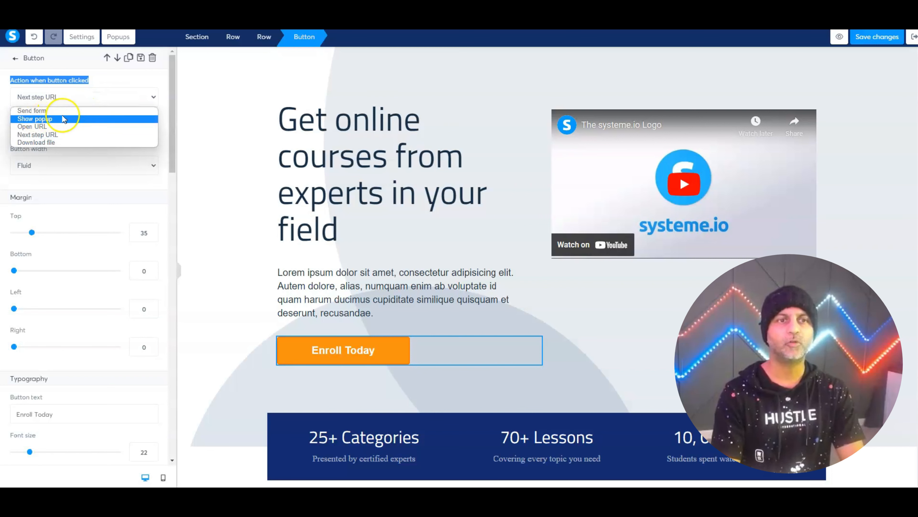
{"action": "left_click", "coordinate": [62, 127]}
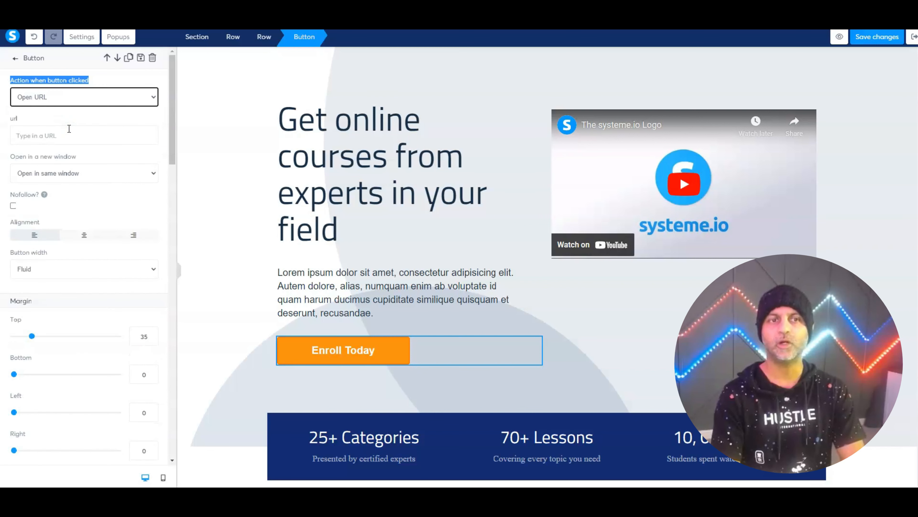
Set the Enroll Today button's URL to #row-72ca866a, opening in the same window
{"action": "left_click", "coordinate": [70, 136]}
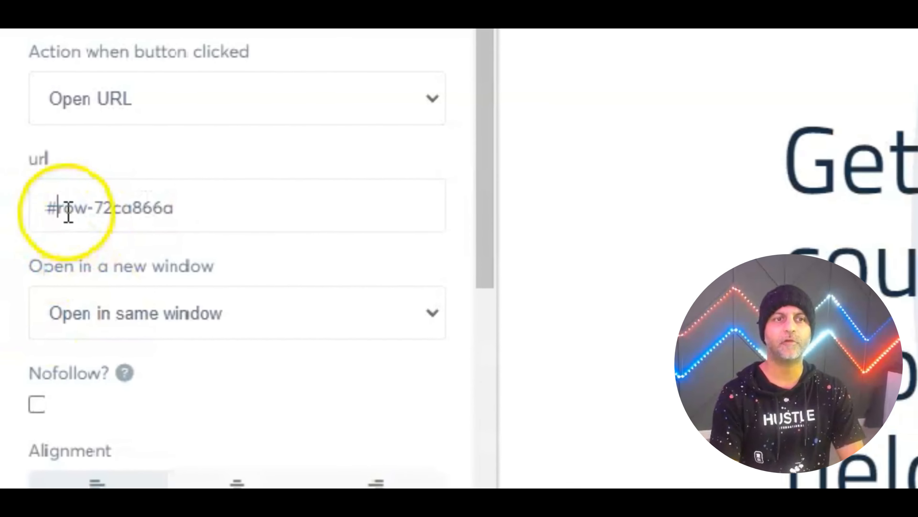
{"action": "left_click", "coordinate": [18, 137]}
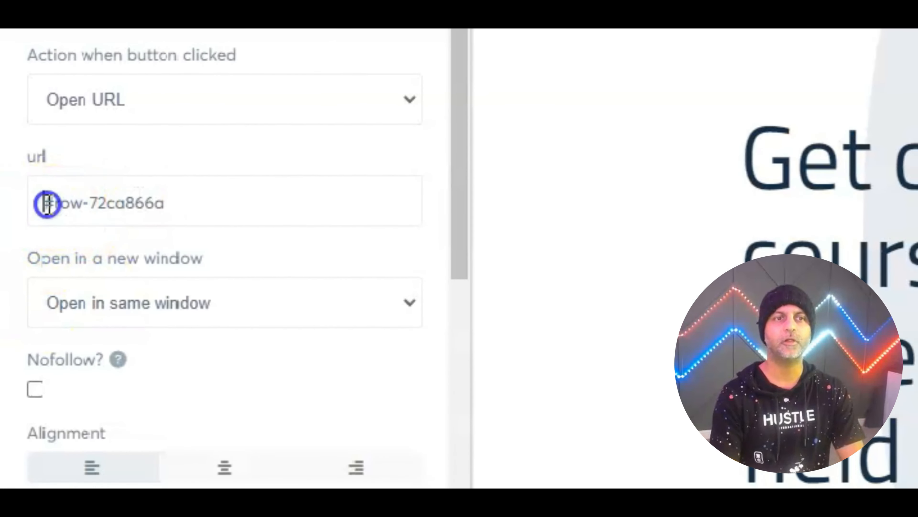
{"action": "left_click", "coordinate": [197, 318]}
{"action": "left_click", "coordinate": [203, 323]}
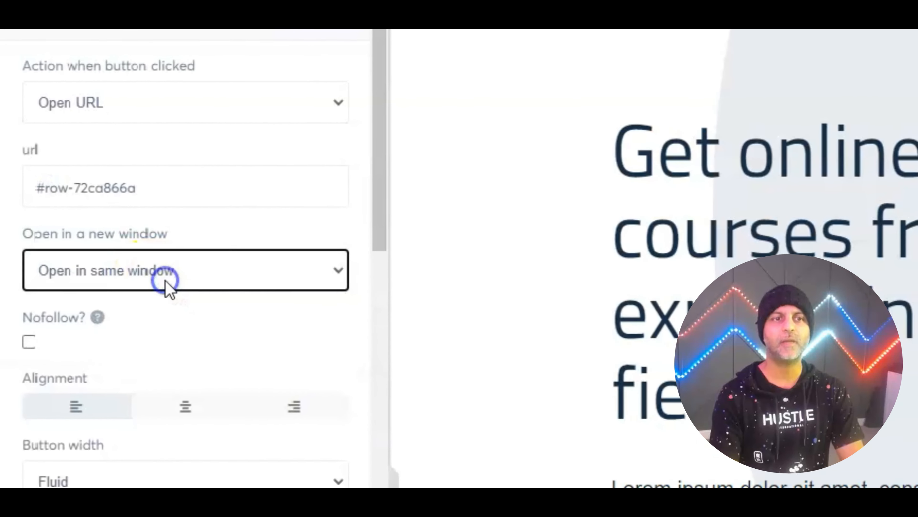
{"action": "left_click", "coordinate": [166, 281]}
{"action": "left_click", "coordinate": [168, 284]}
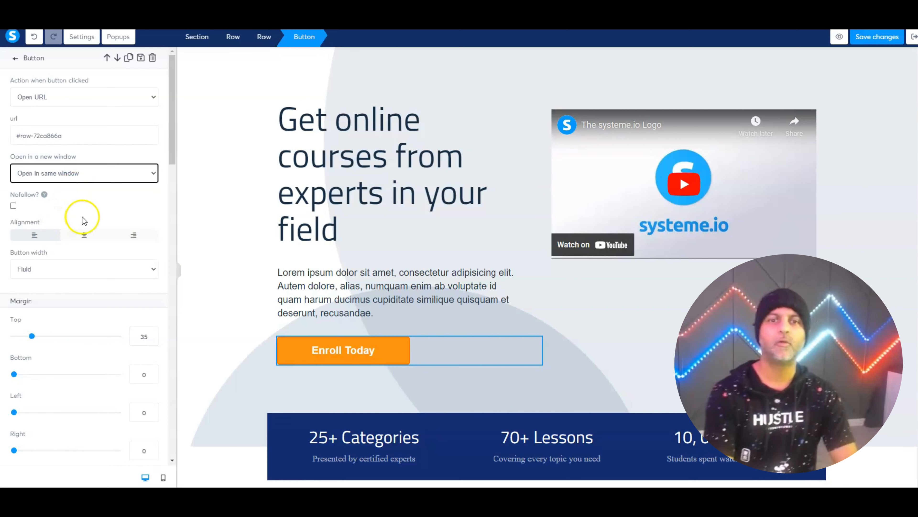
Save the page changes and test the Enroll Today button's link to the checkout form in preview mode
{"action": "left_click", "coordinate": [876, 37]}
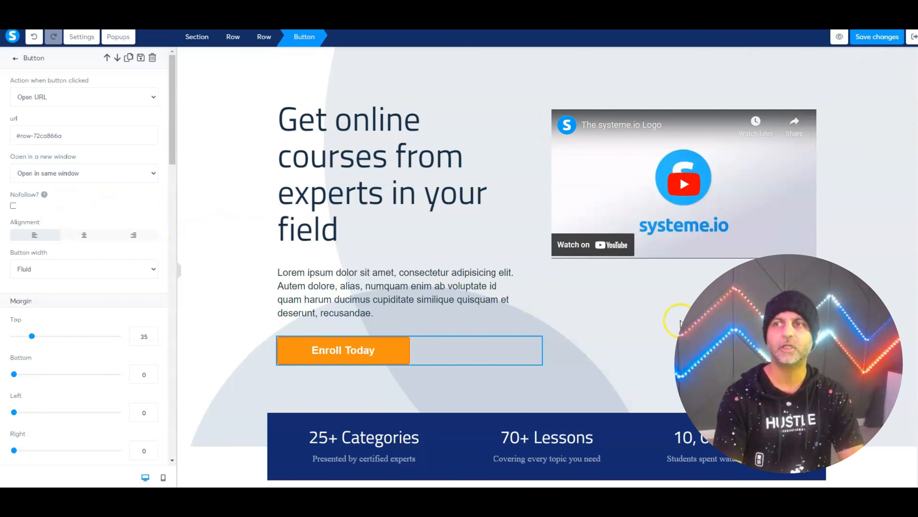
{"action": "left_click", "coordinate": [839, 37]}
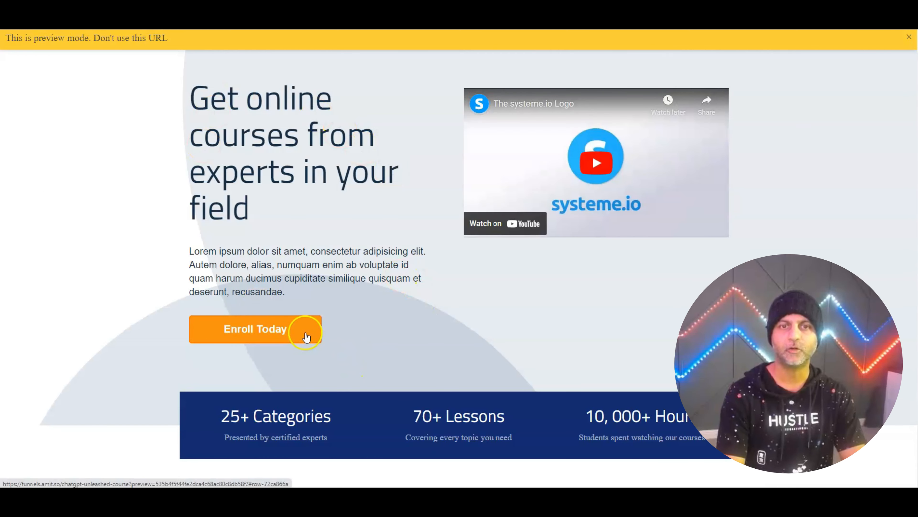
{"action": "left_click", "coordinate": [306, 336]}
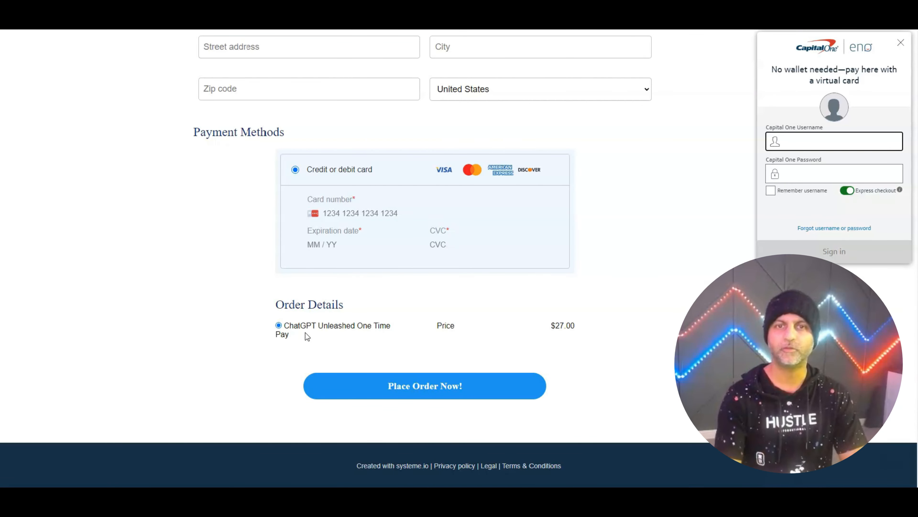
{"action": "left_click", "coordinate": [351, 210]}
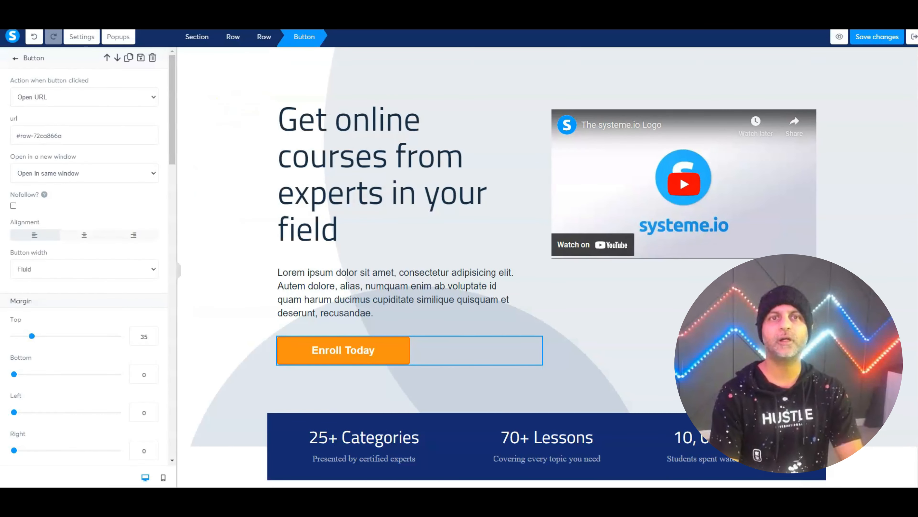
Change the "25+ Categories" text in the blue statistics band to "29+ Categories"
{"action": "left_click", "coordinate": [638, 305]}
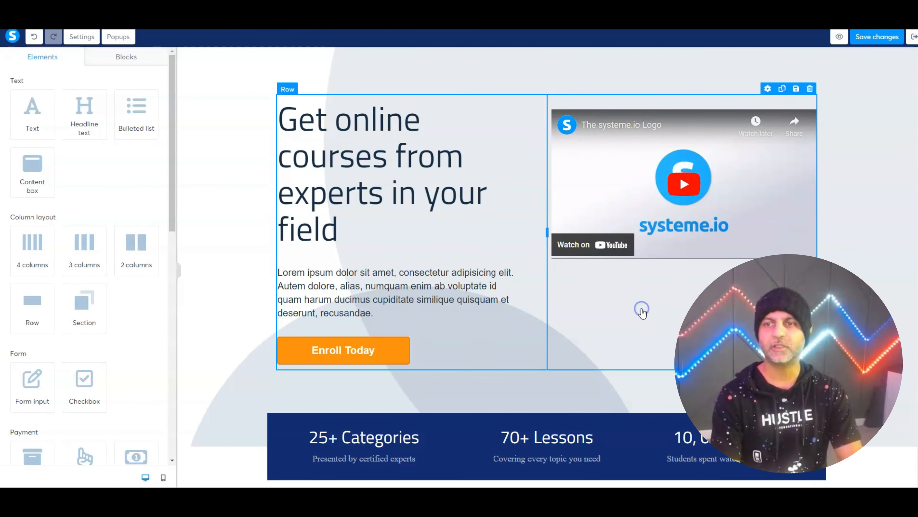
{"action": "scroll", "coordinate": [642, 309], "scroll_direction": "down", "scroll_amount": 10}
{"action": "scroll", "coordinate": [369, 179], "scroll_direction": "up", "scroll_amount": 4}
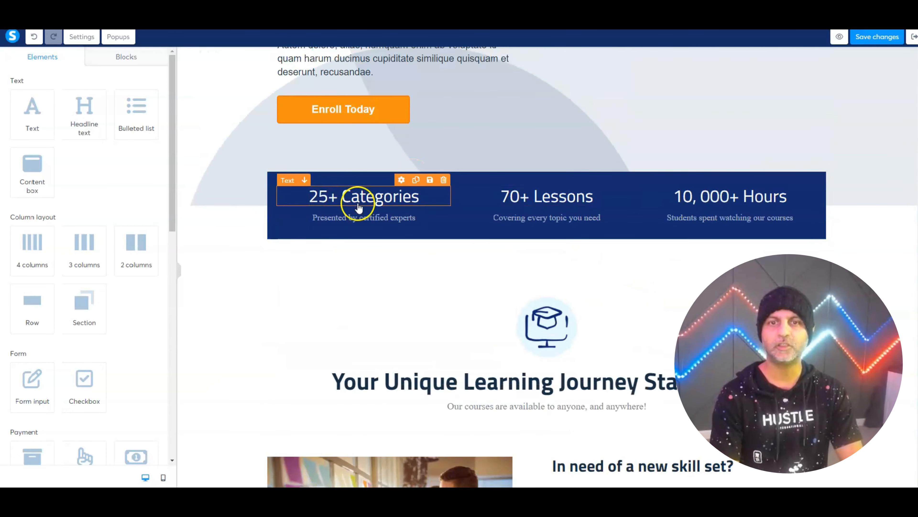
{"action": "left_click", "coordinate": [358, 197]}
{"action": "left_click_drag", "start_coordinate": [338, 196], "coordinate": [308, 197]}
{"action": "type", "text": "29"}
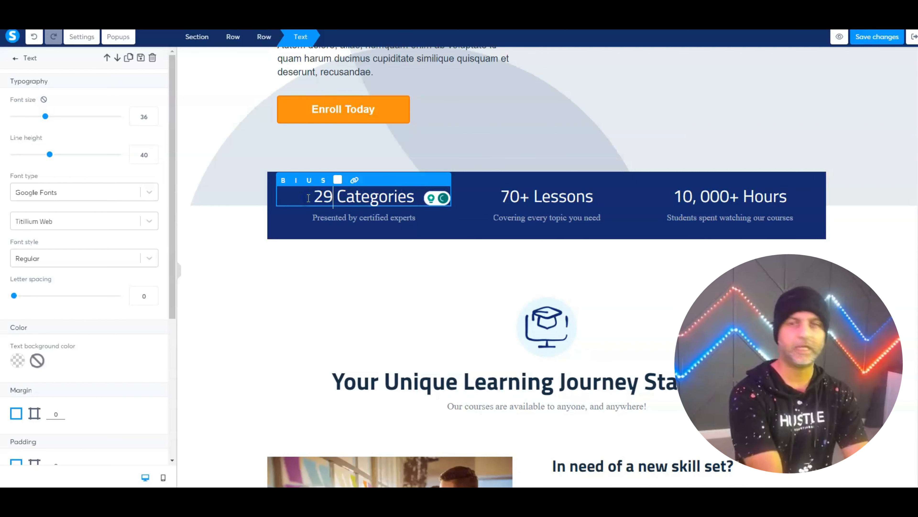
{"action": "type", "text": "+"}
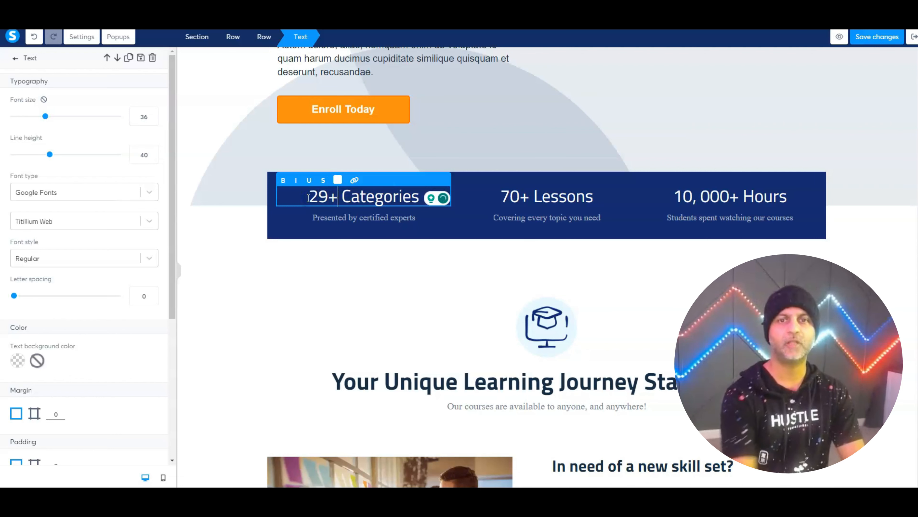
{"action": "left_click", "coordinate": [587, 207]}
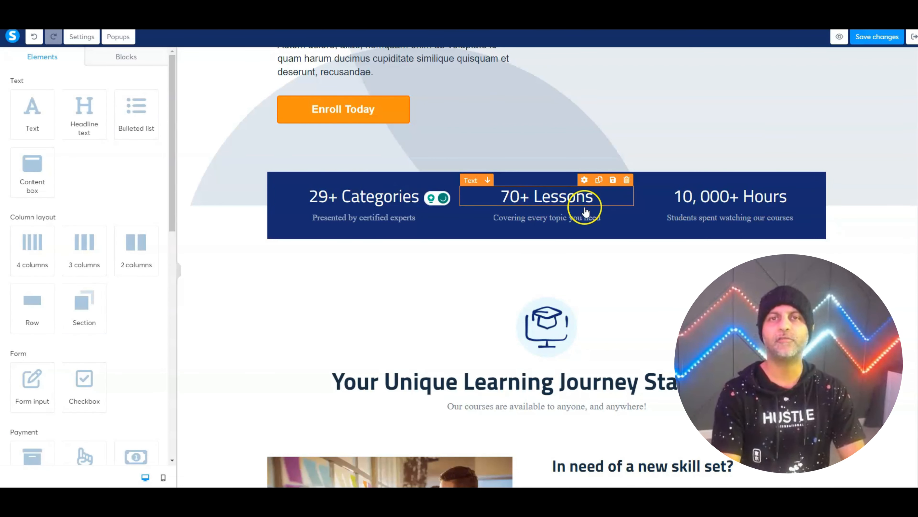
{"action": "left_click", "coordinate": [405, 208]}
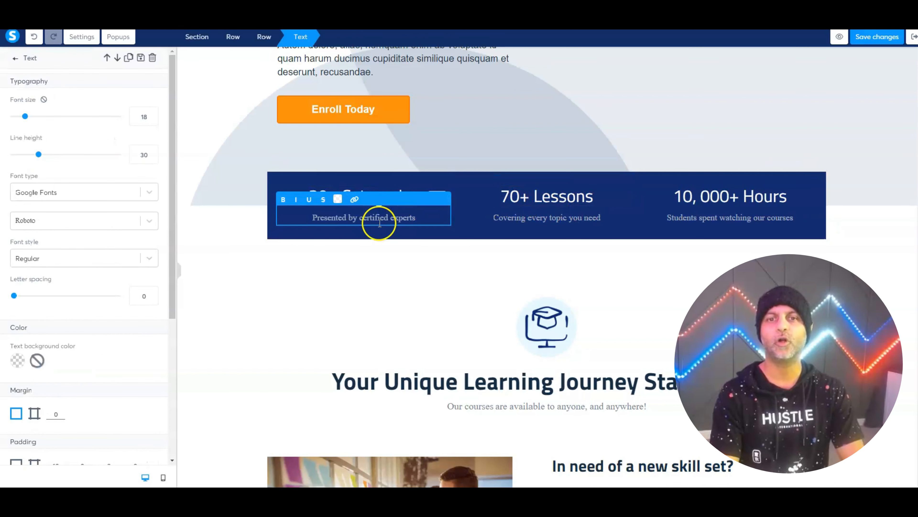
{"action": "left_click", "coordinate": [510, 226]}
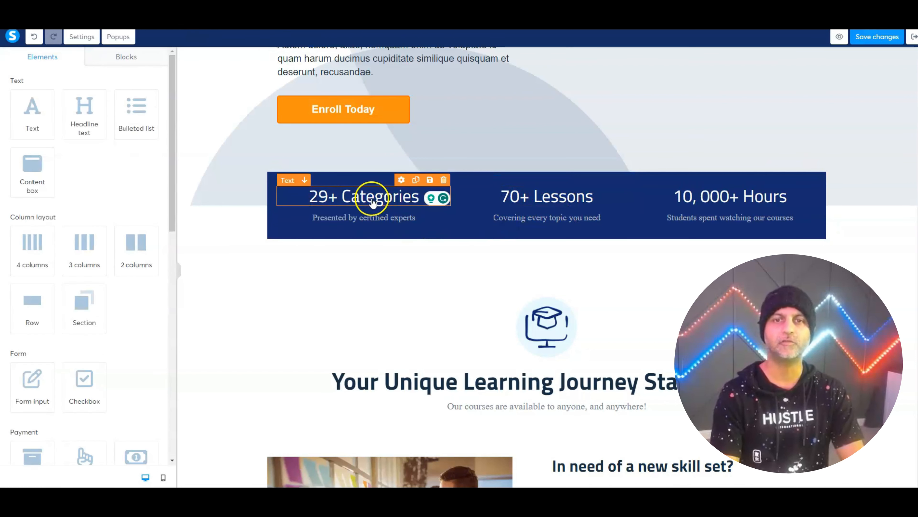
Set the font of the "29+ Categories" text to the Google font Montserrat
{"action": "left_click", "coordinate": [405, 181]}
{"action": "left_click", "coordinate": [52, 186]}
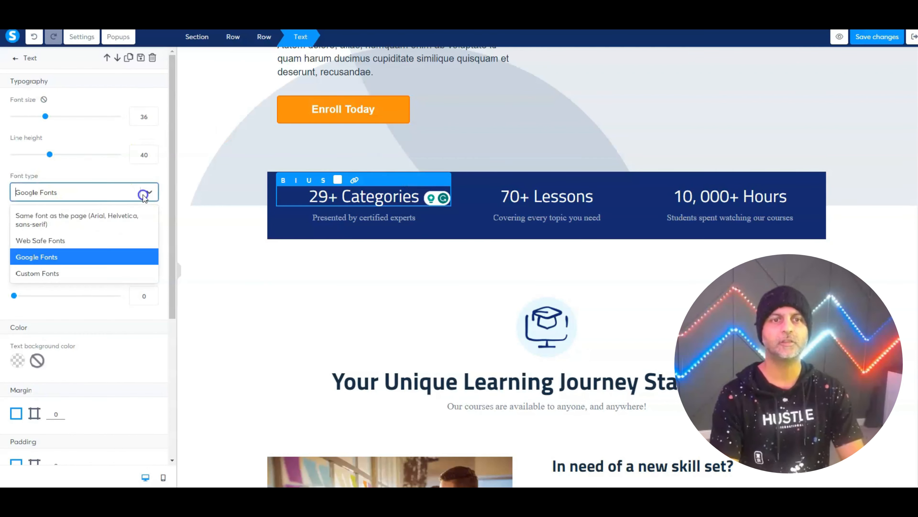
{"action": "left_click", "coordinate": [63, 256]}
{"action": "left_click", "coordinate": [97, 222]}
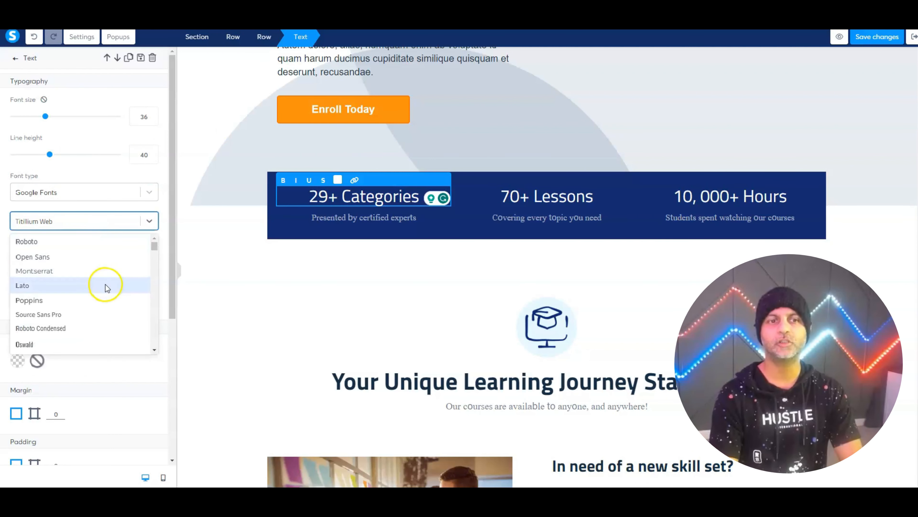
{"action": "left_click", "coordinate": [103, 270]}
{"action": "left_click", "coordinate": [558, 205]}
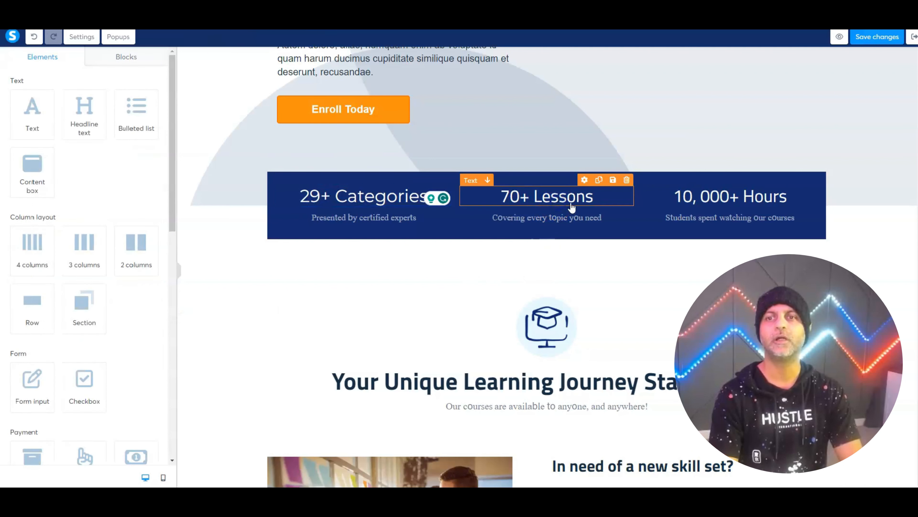
Set the font of the "70+ Lessons" and "10, 000+ Hours" texts in the blue band to Montserrat
{"action": "left_click", "coordinate": [569, 202]}
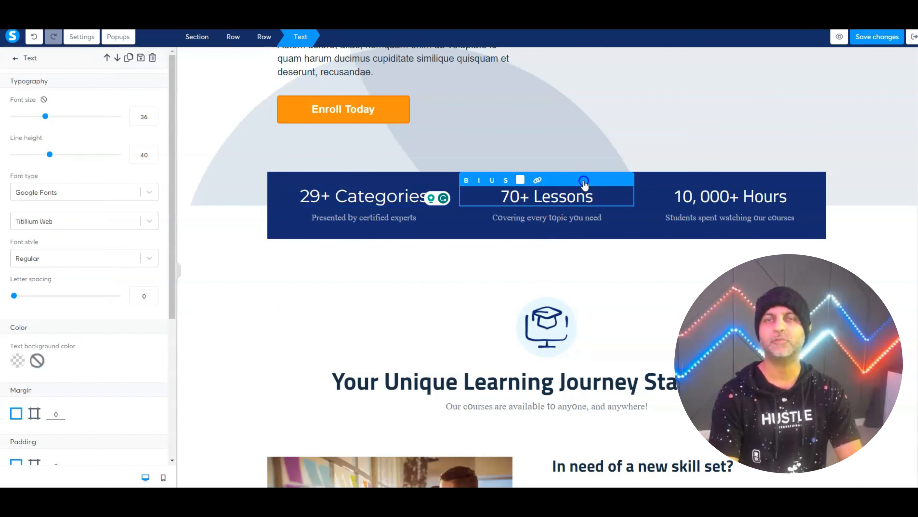
{"action": "left_click", "coordinate": [94, 222]}
{"action": "left_click", "coordinate": [77, 270]}
{"action": "left_click", "coordinate": [688, 204]}
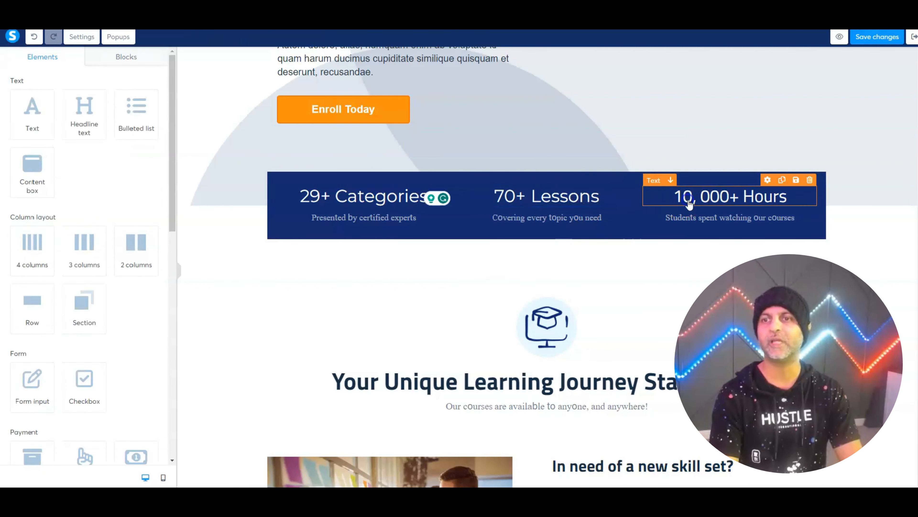
{"action": "left_click", "coordinate": [767, 180]}
{"action": "left_click", "coordinate": [87, 223]}
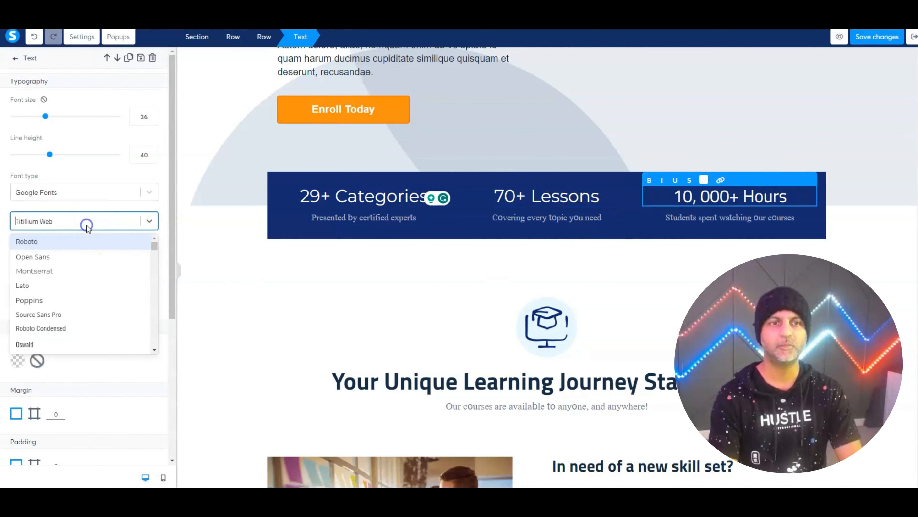
{"action": "left_click", "coordinate": [69, 270]}
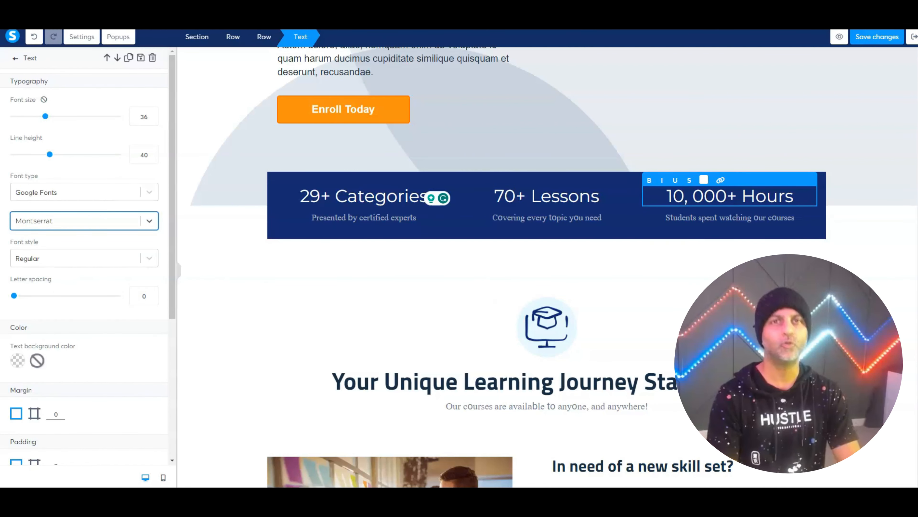
Replace the graduation hat image above "Your Unique Learning Journey Starts Here" with the stored content-icon image and set its size to 262
{"action": "left_click", "coordinate": [540, 325]}
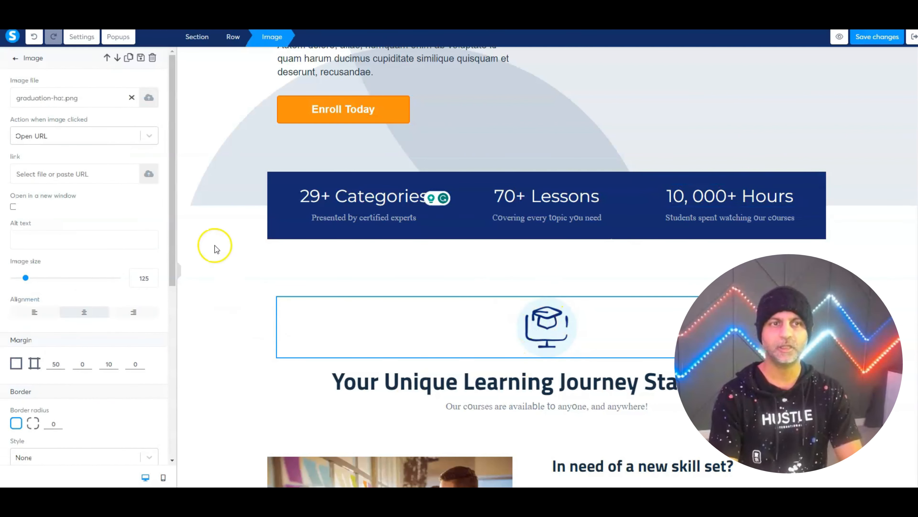
{"action": "left_click", "coordinate": [131, 97]}
{"action": "left_click", "coordinate": [149, 98]}
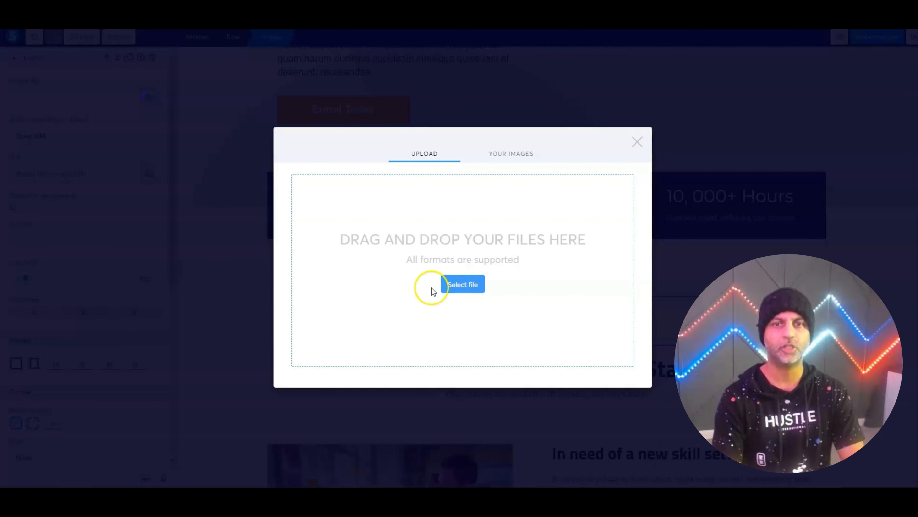
{"action": "left_click", "coordinate": [513, 154]}
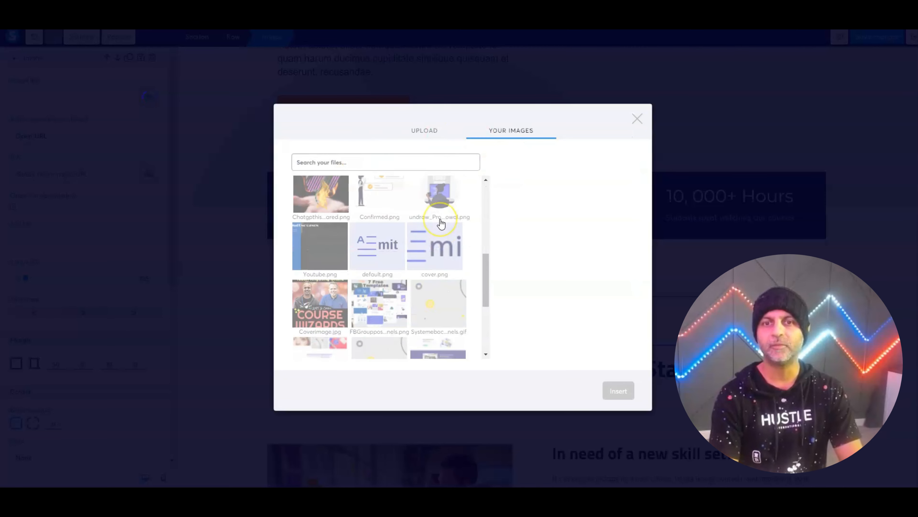
{"action": "scroll", "coordinate": [441, 224], "scroll_direction": "down", "scroll_amount": 5}
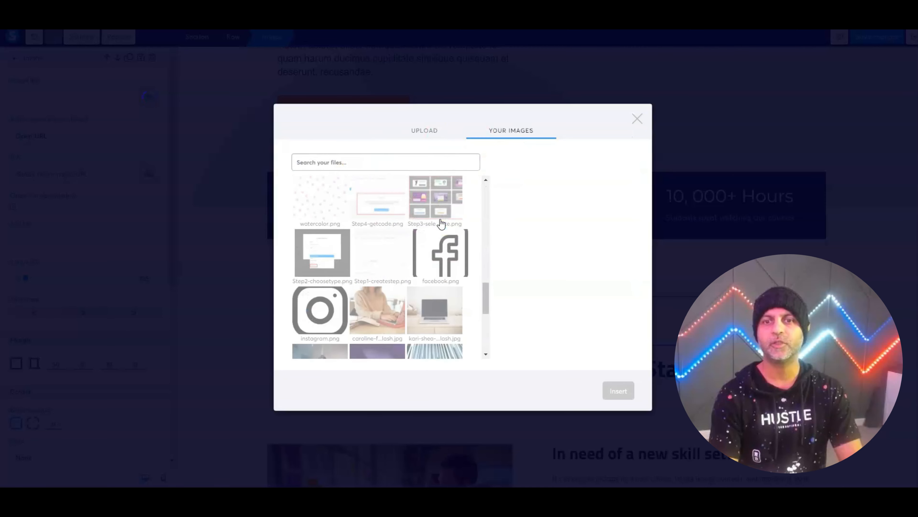
{"action": "scroll", "coordinate": [440, 239], "scroll_direction": "down", "scroll_amount": 10}
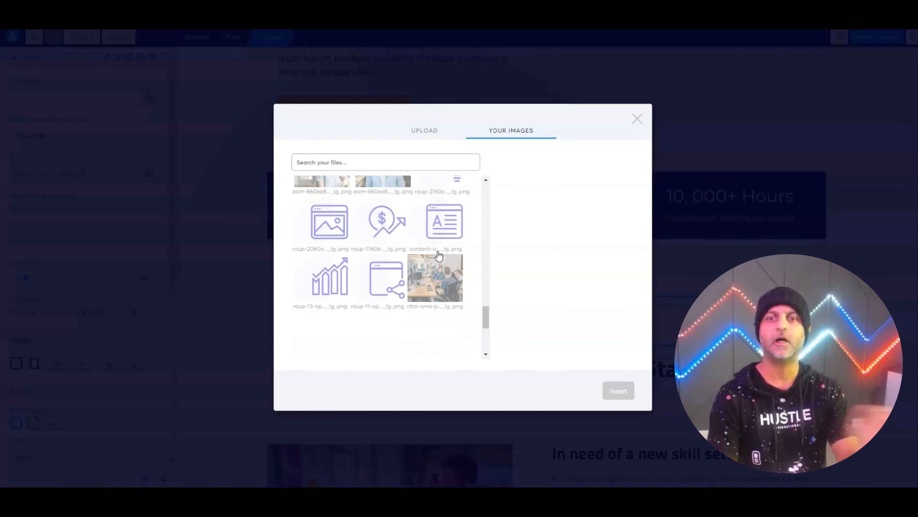
{"action": "left_click", "coordinate": [440, 232]}
{"action": "left_click", "coordinate": [619, 391]}
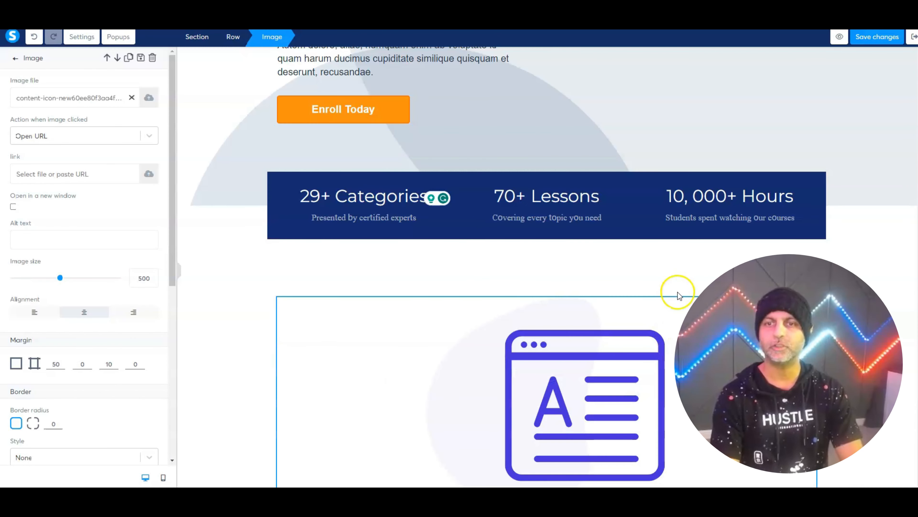
{"action": "left_click_drag", "start_coordinate": [60, 278], "coordinate": [39, 279]}
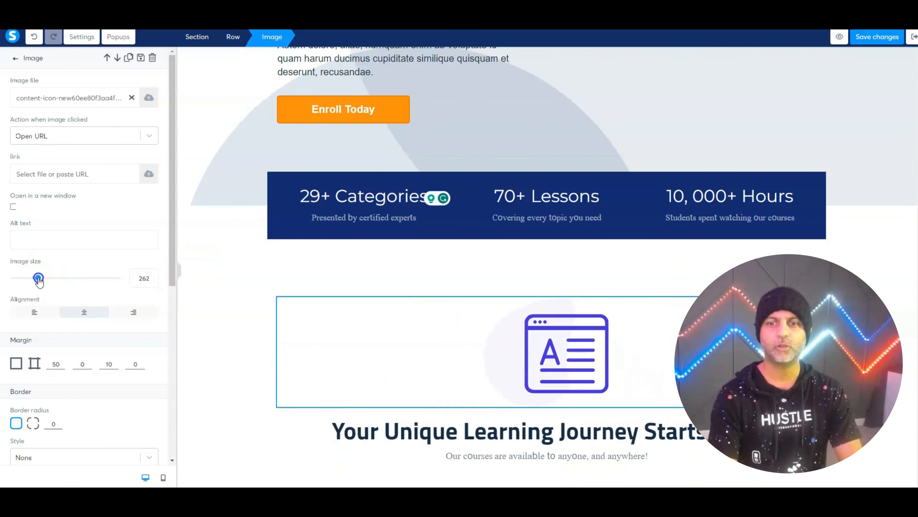
{"action": "left_click", "coordinate": [708, 246]}
Examine the desktop page's skill set, course, lesson plan, pricing and review sections
{"action": "scroll", "coordinate": [862, 264], "scroll_direction": "down", "scroll_amount": 10}
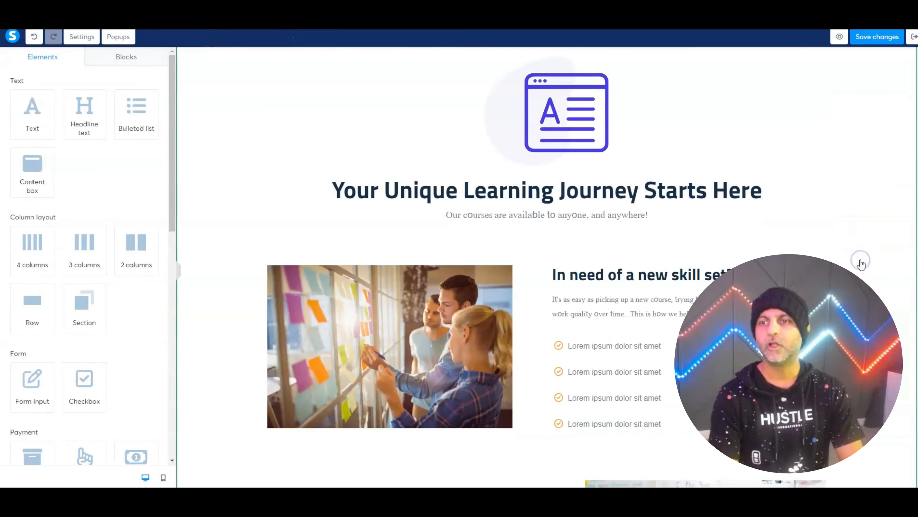
{"action": "scroll", "coordinate": [853, 257], "scroll_direction": "down", "scroll_amount": 3}
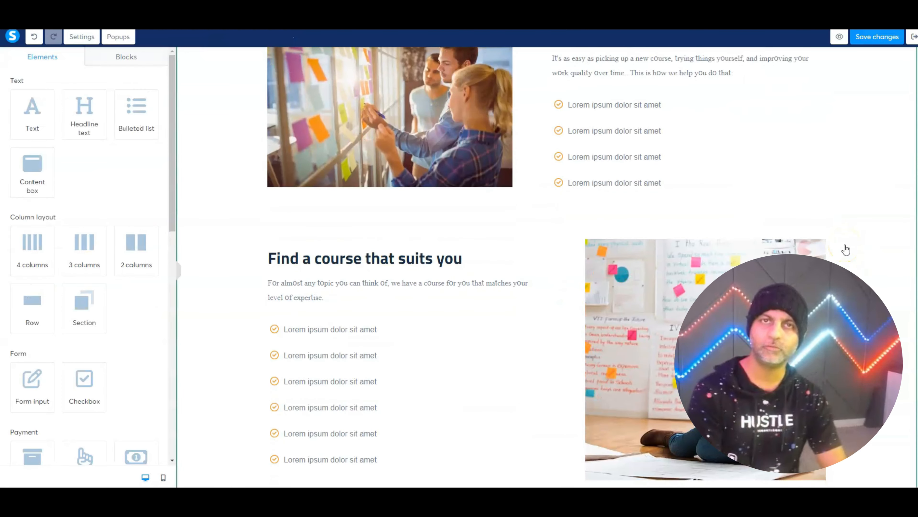
{"action": "left_click", "coordinate": [688, 191]}
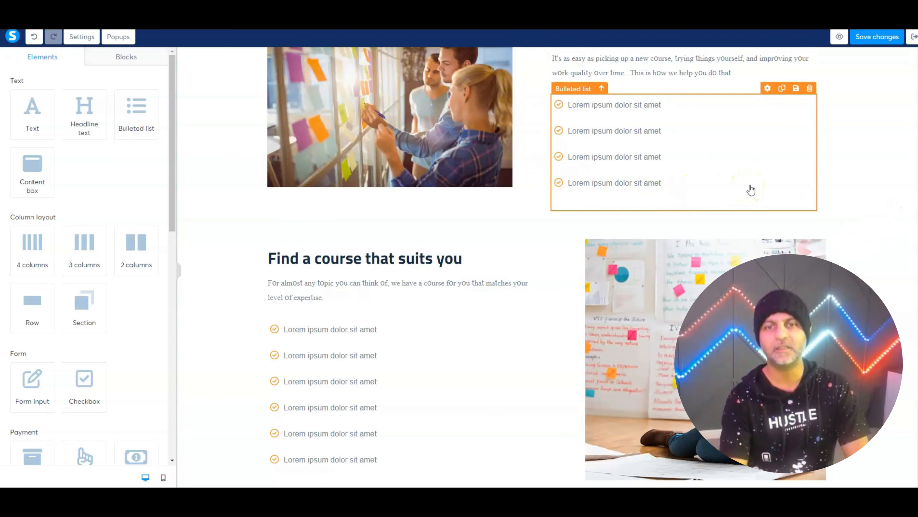
{"action": "left_click", "coordinate": [848, 181]}
{"action": "scroll", "coordinate": [851, 180], "scroll_direction": "down", "scroll_amount": 10}
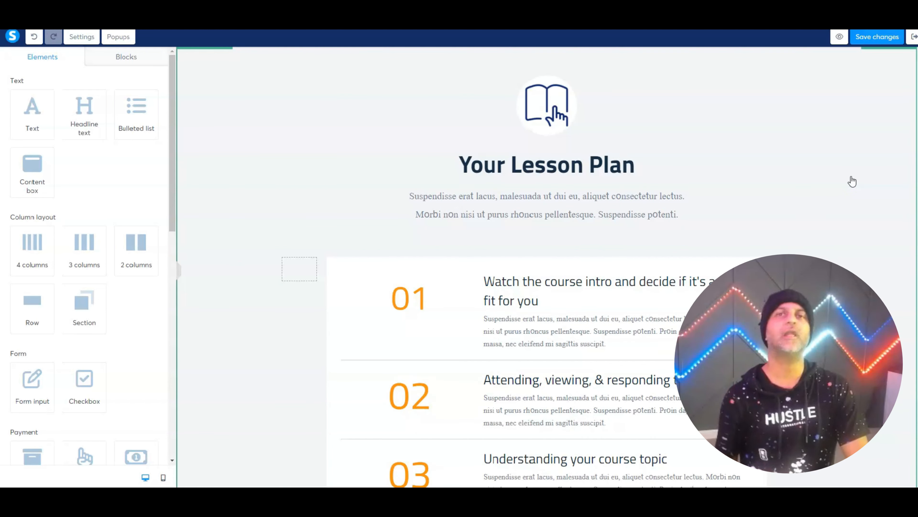
{"action": "left_click", "coordinate": [895, 192]}
{"action": "scroll", "coordinate": [894, 193], "scroll_direction": "down", "scroll_amount": 15}
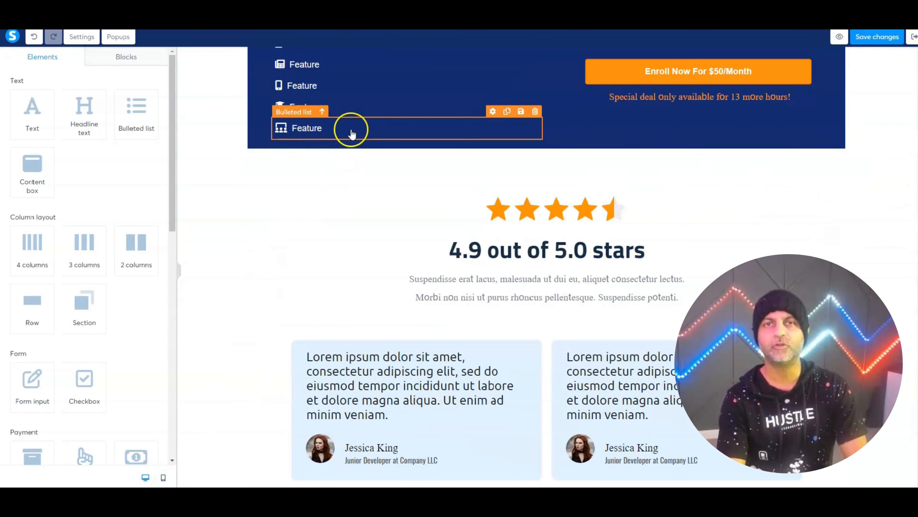
Examine the mobile layout of the page from the headline through the statistics band and course sections to the lesson plan
{"action": "left_click", "coordinate": [163, 477]}
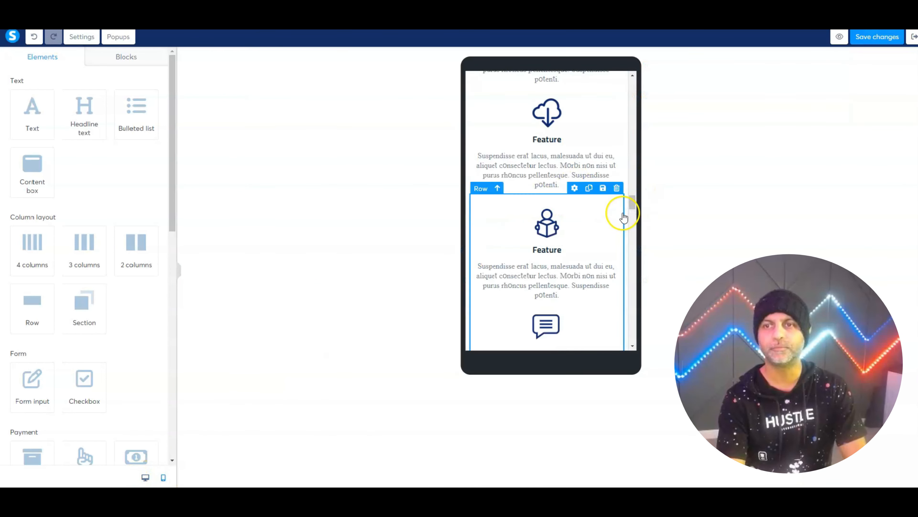
{"action": "left_click_drag", "start_coordinate": [632, 203], "coordinate": [638, 66]}
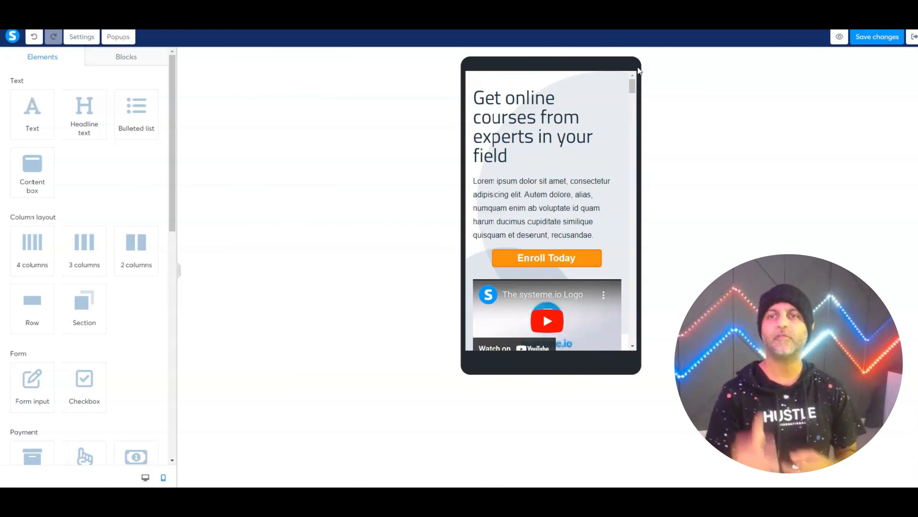
{"action": "scroll", "coordinate": [621, 139], "scroll_direction": "down", "scroll_amount": 10}
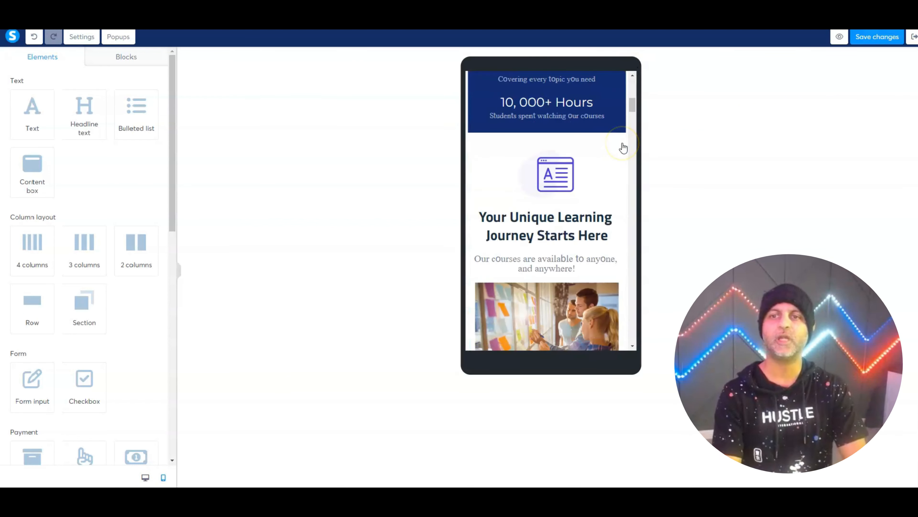
{"action": "scroll", "coordinate": [623, 147], "scroll_direction": "up", "scroll_amount": 3}
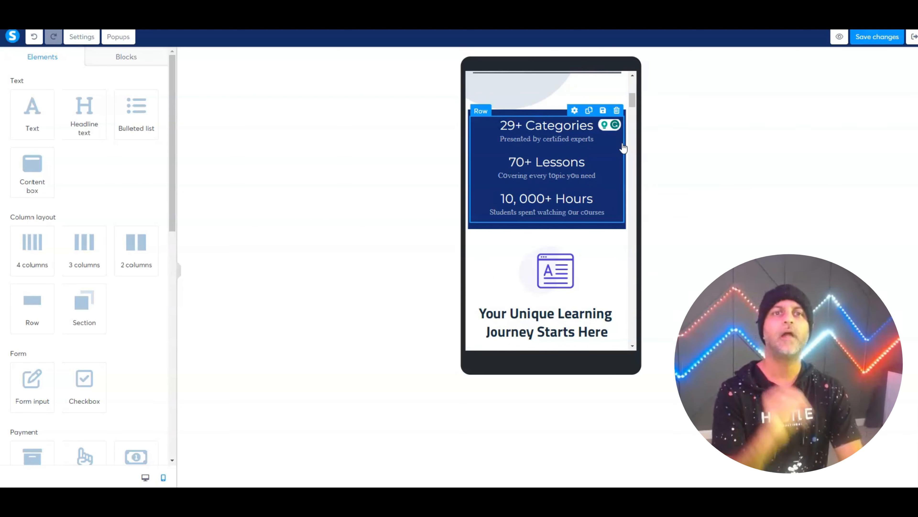
{"action": "scroll", "coordinate": [582, 249], "scroll_direction": "down", "scroll_amount": 6}
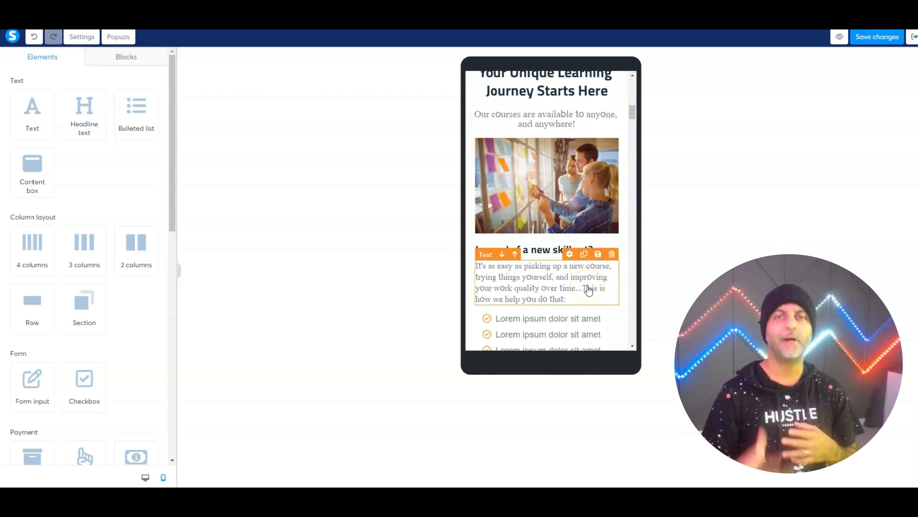
{"action": "left_click", "coordinate": [570, 254]}
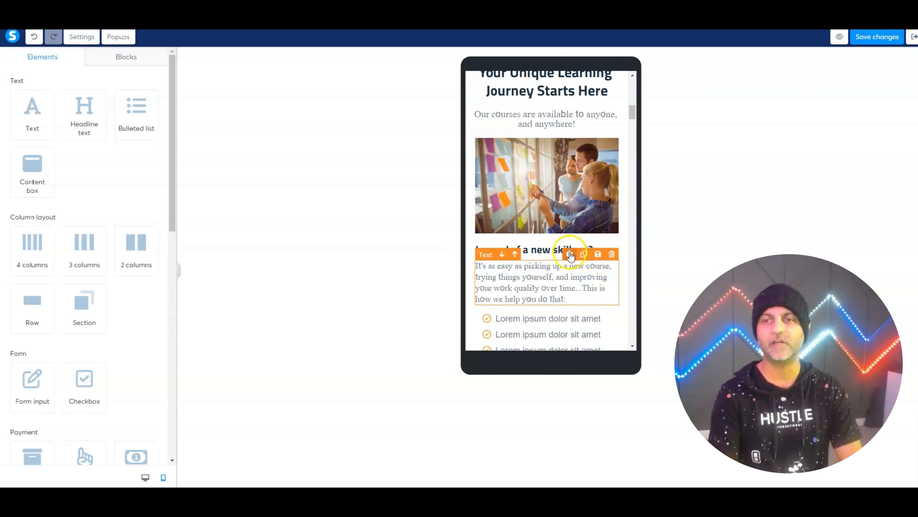
{"action": "scroll", "coordinate": [571, 254], "scroll_direction": "down", "scroll_amount": 3}
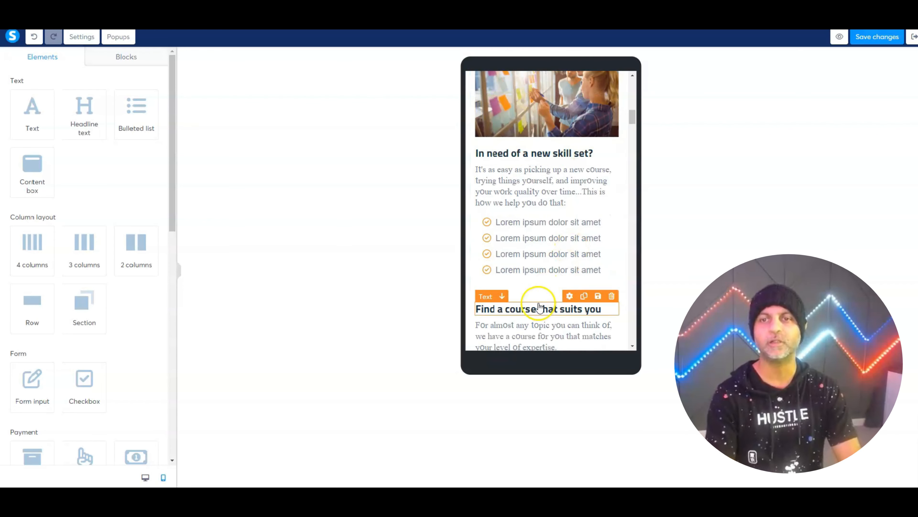
{"action": "scroll", "coordinate": [553, 313], "scroll_direction": "down", "scroll_amount": 10}
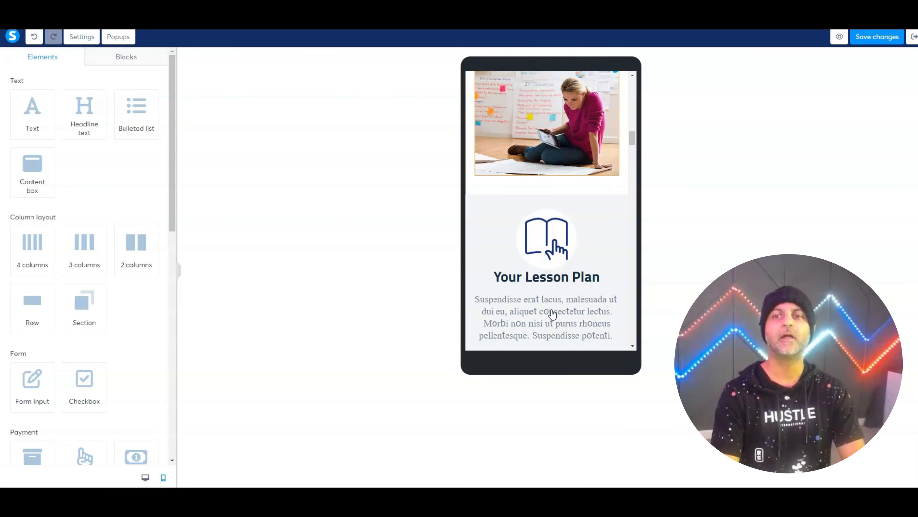
Set the mobile size of the book icon above "Your Lesson Plan" to 70 and compare it with the desktop version
{"action": "left_click", "coordinate": [564, 231]}
{"action": "left_click", "coordinate": [554, 234]}
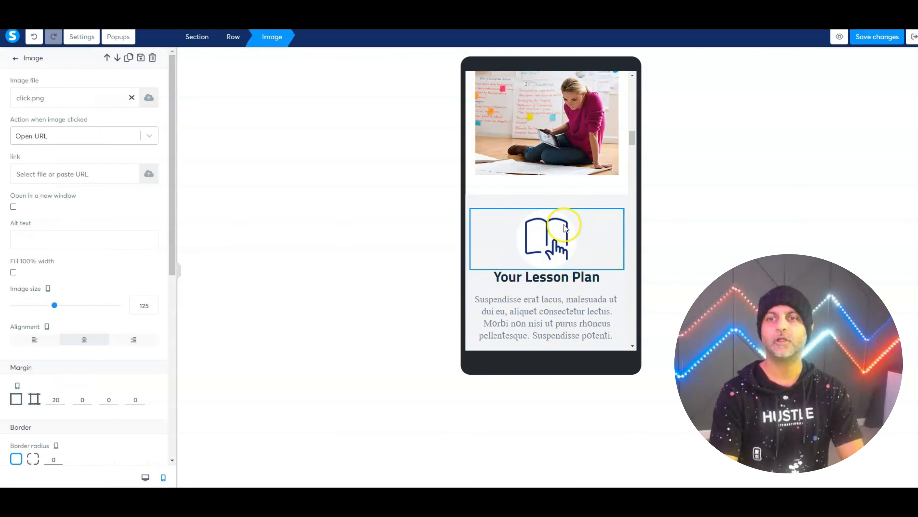
{"action": "left_click", "coordinate": [576, 207]}
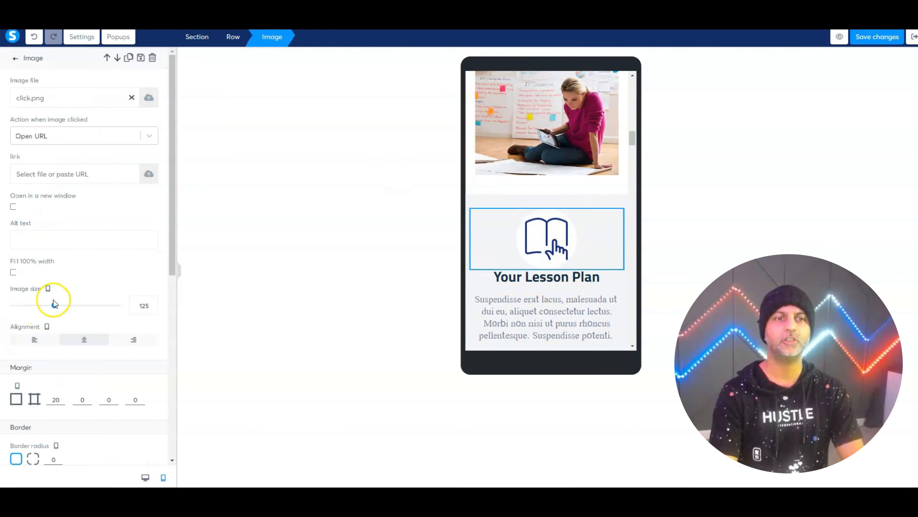
{"action": "left_click_drag", "start_coordinate": [55, 305], "coordinate": [36, 308]}
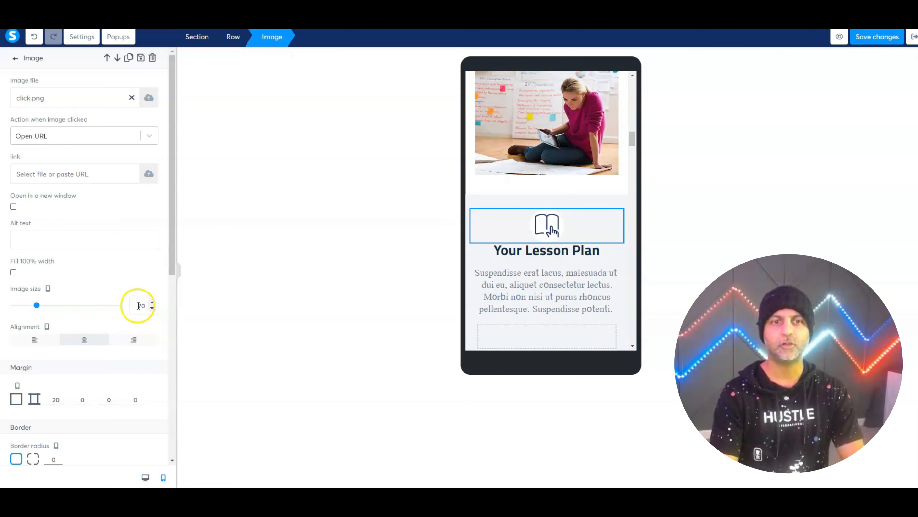
{"action": "left_click", "coordinate": [145, 477]}
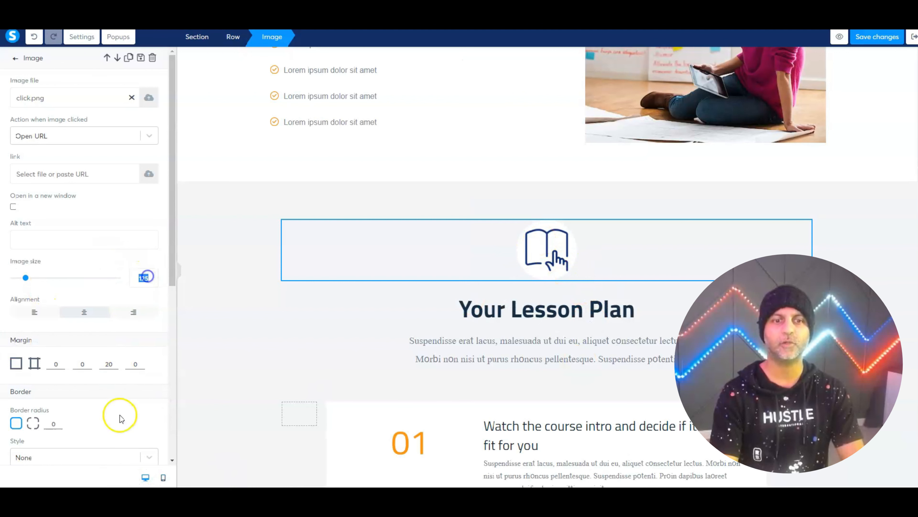
{"action": "left_click", "coordinate": [163, 480]}
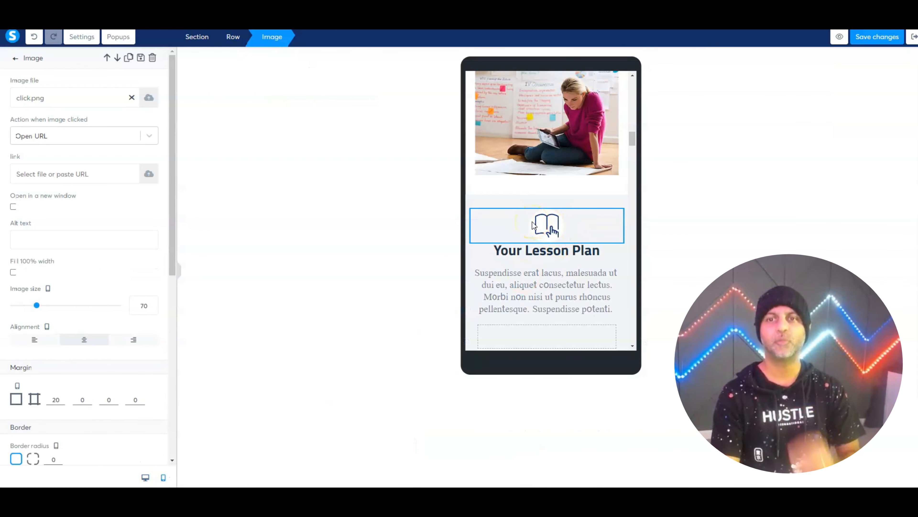
{"action": "left_click", "coordinate": [141, 478]}
{"action": "left_click", "coordinate": [710, 196]}
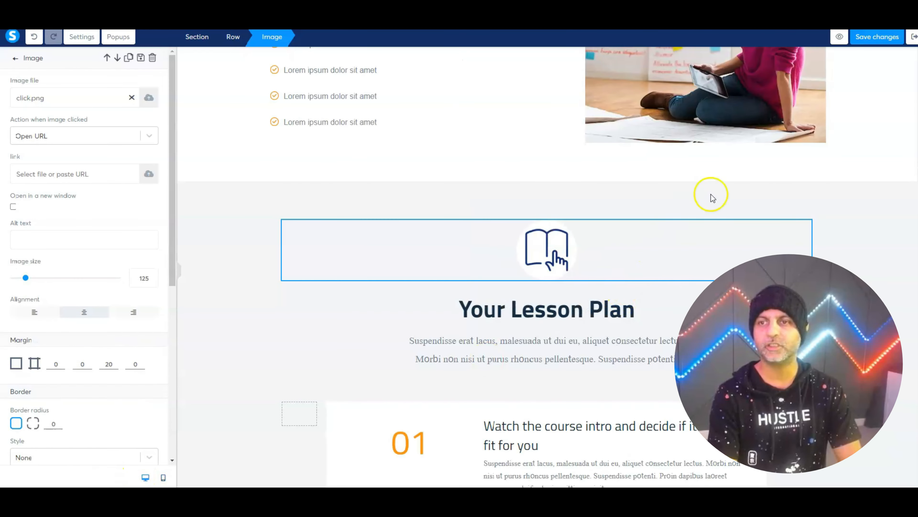
Change the text of the hero section's Enroll Today button to "Enroll Today - $27"
{"action": "scroll", "coordinate": [875, 207], "scroll_direction": "up", "scroll_amount": 15}
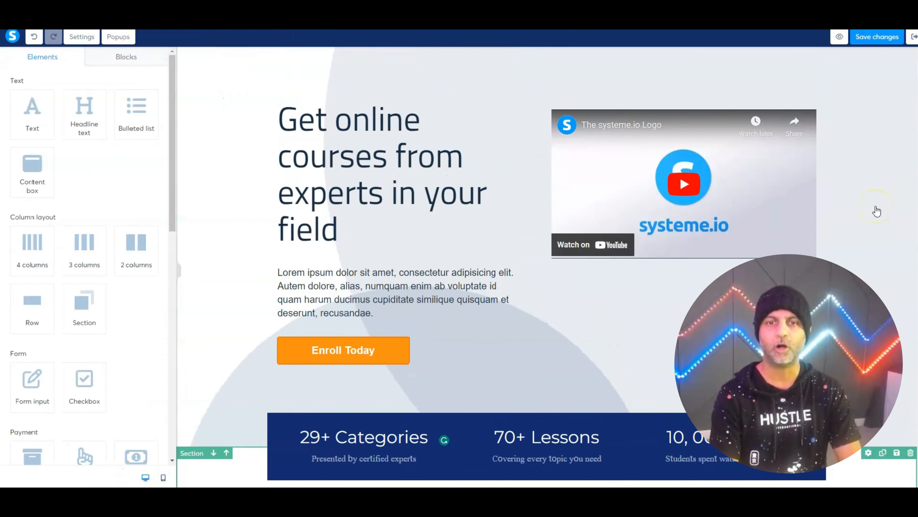
{"action": "scroll", "coordinate": [876, 208], "scroll_direction": "down", "scroll_amount": 4}
{"action": "left_click", "coordinate": [372, 156]}
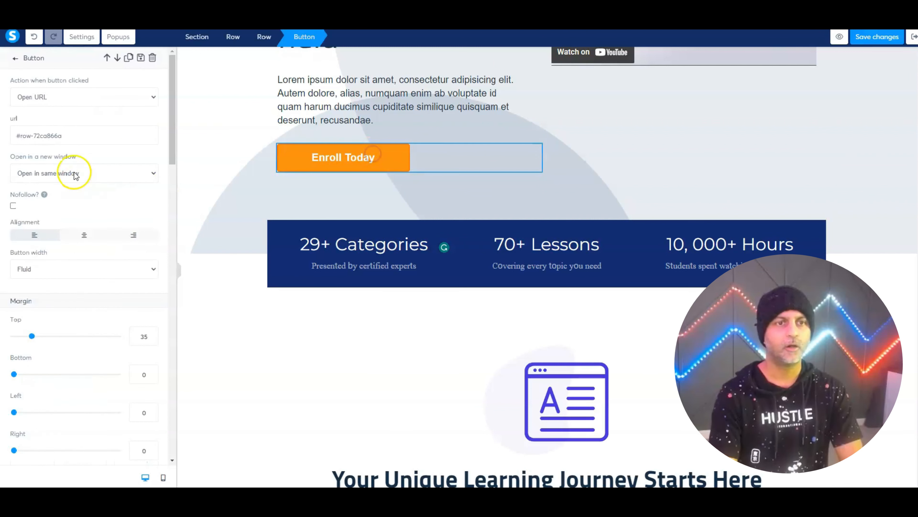
{"action": "scroll", "coordinate": [111, 279], "scroll_direction": "down", "scroll_amount": 6}
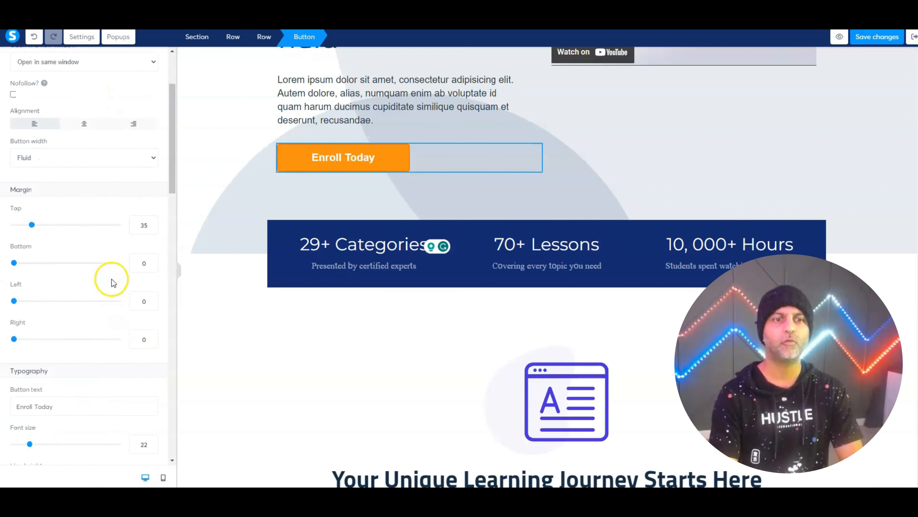
{"action": "left_click", "coordinate": [112, 279]}
{"action": "type", "text": "-"}
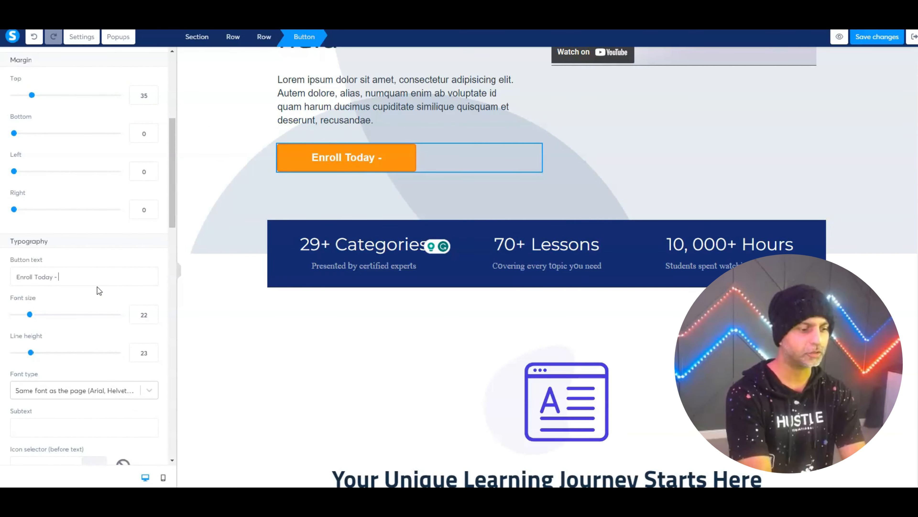
{"action": "type", "text": " $27"}
Add the shopping-cart icon before the text of the hero section's Enroll Today button
{"action": "scroll", "coordinate": [72, 307], "scroll_direction": "down", "scroll_amount": 4}
{"action": "left_click", "coordinate": [46, 325]}
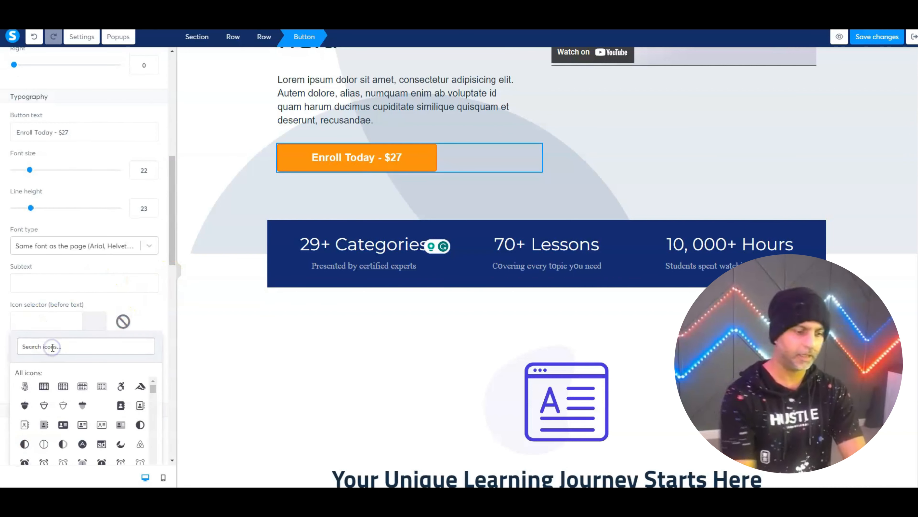
{"action": "type", "text": "cart"}
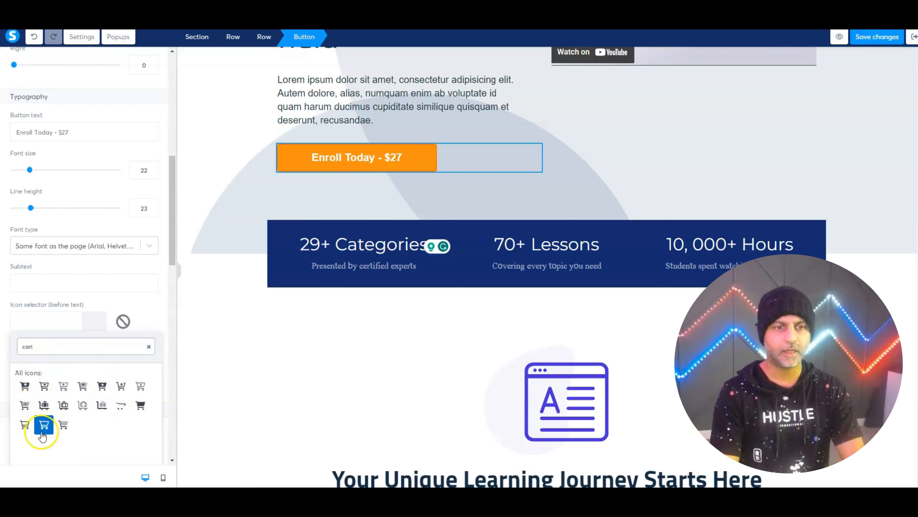
{"action": "left_click", "coordinate": [28, 428]}
Set all four rounded corners of the hero's enroll button to 15 and give it a Hard shadow
{"action": "scroll", "coordinate": [4, 192], "scroll_direction": "down", "scroll_amount": 6}
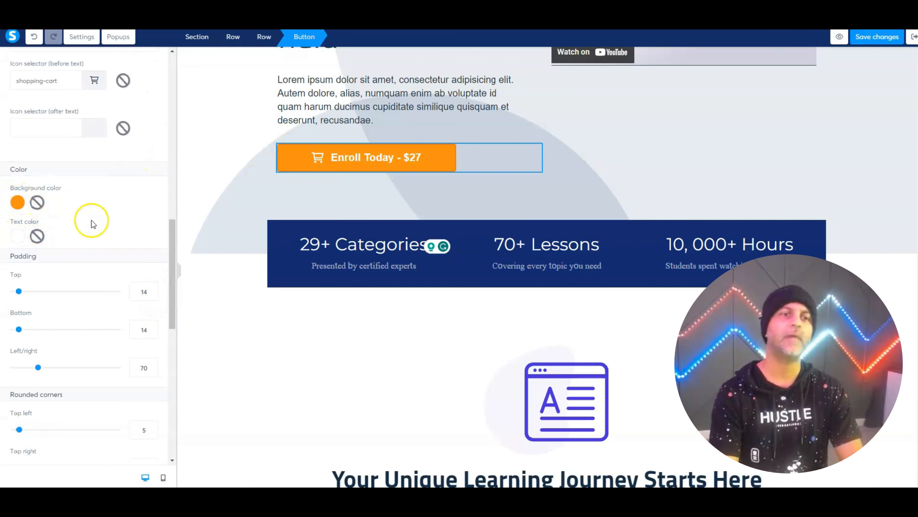
{"action": "scroll", "coordinate": [107, 242], "scroll_direction": "down", "scroll_amount": 2}
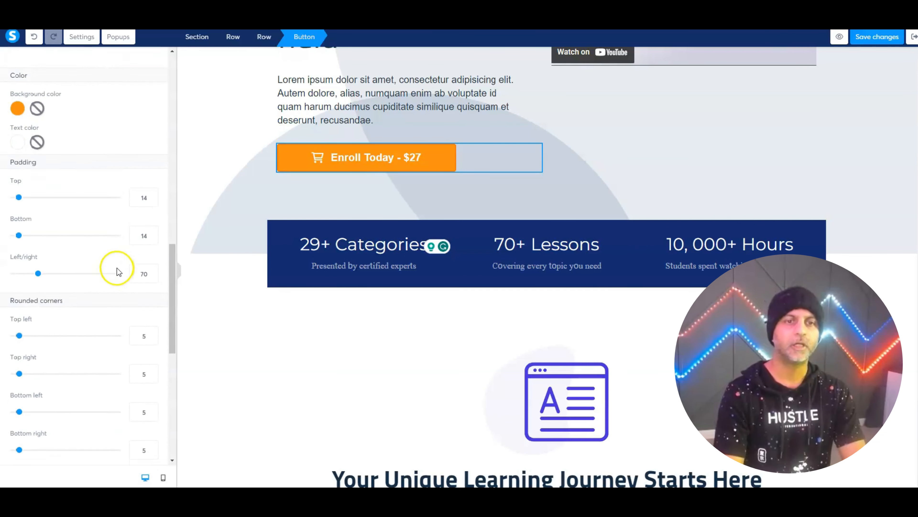
{"action": "scroll", "coordinate": [117, 269], "scroll_direction": "down", "scroll_amount": 6}
{"action": "scroll", "coordinate": [147, 203], "scroll_direction": "up", "scroll_amount": 2}
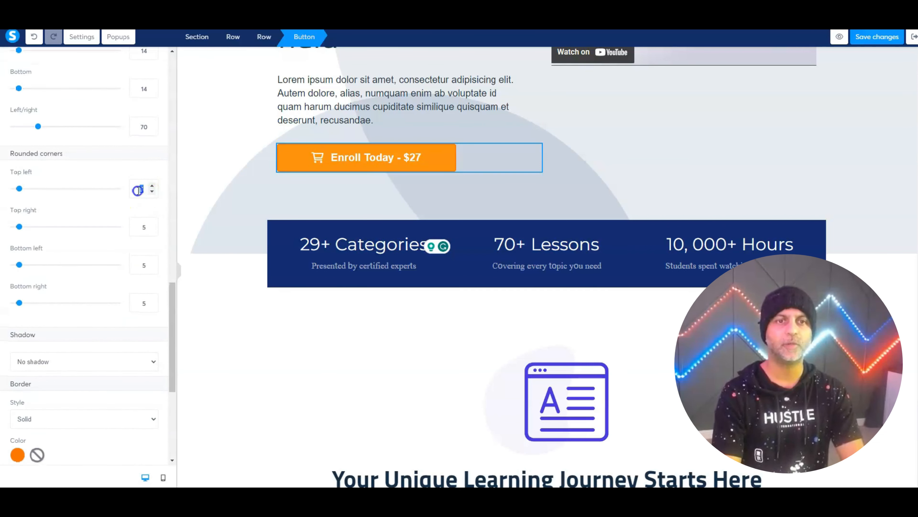
{"action": "type", "text": "15"}
{"action": "left_click", "coordinate": [83, 361]}
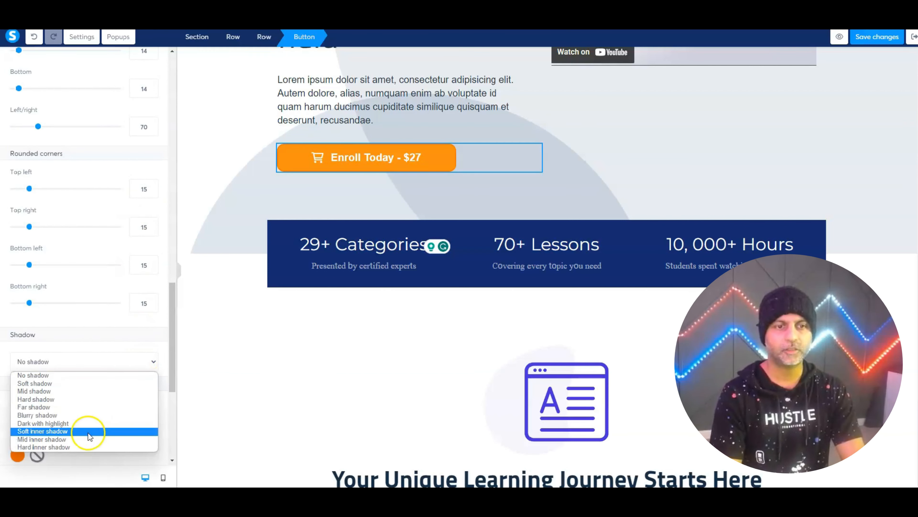
{"action": "left_click", "coordinate": [91, 400]}
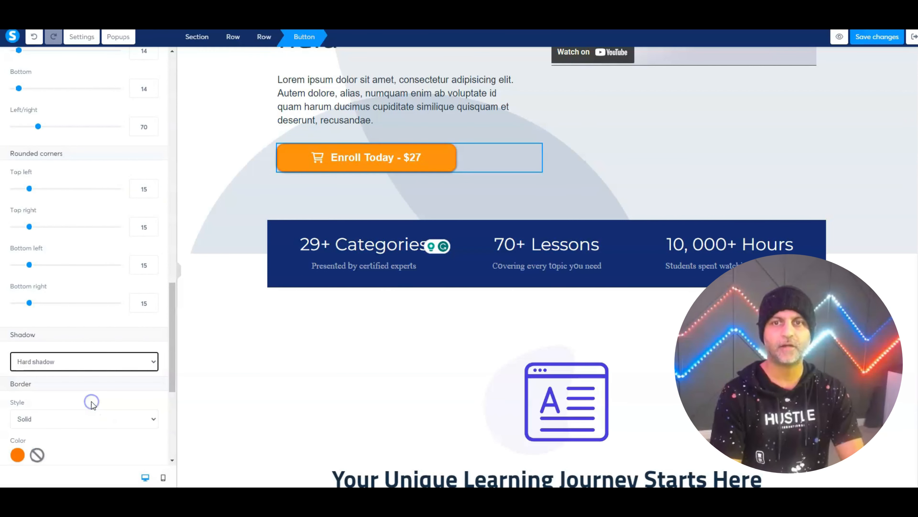
{"action": "scroll", "coordinate": [90, 398], "scroll_direction": "down", "scroll_amount": 5}
Examine the page from the learning journey section through the lesson plan, pricing, reviews and FAQ to the checkout form
{"action": "left_click", "coordinate": [466, 323]}
{"action": "scroll", "coordinate": [467, 323], "scroll_direction": "down", "scroll_amount": 20}
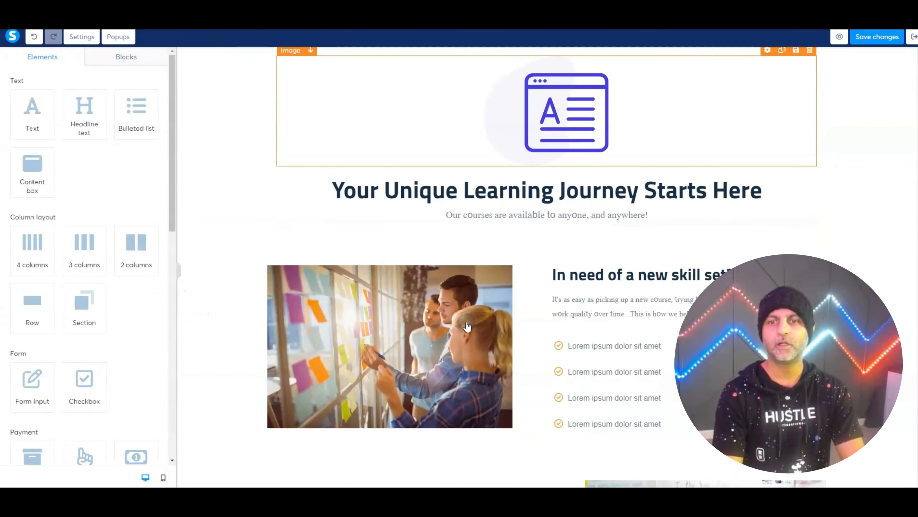
{"action": "scroll", "coordinate": [470, 319], "scroll_direction": "down", "scroll_amount": 12}
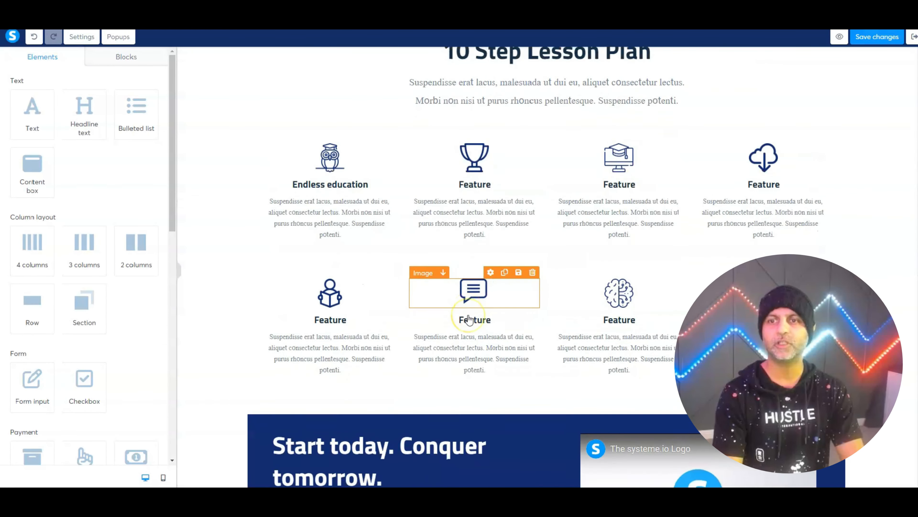
{"action": "left_click", "coordinate": [682, 225]}
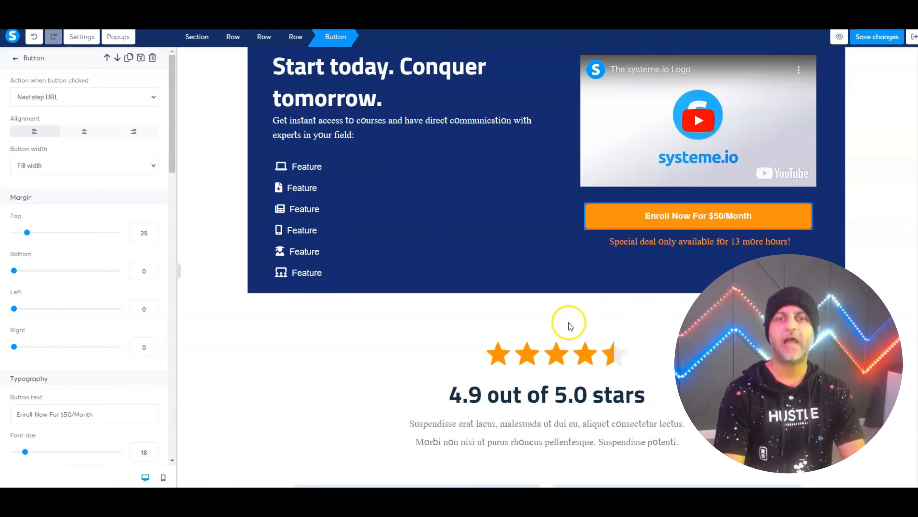
{"action": "left_click", "coordinate": [383, 344]}
{"action": "scroll", "coordinate": [383, 343], "scroll_direction": "down", "scroll_amount": 15}
{"action": "scroll", "coordinate": [384, 343], "scroll_direction": "down", "scroll_amount": 15}
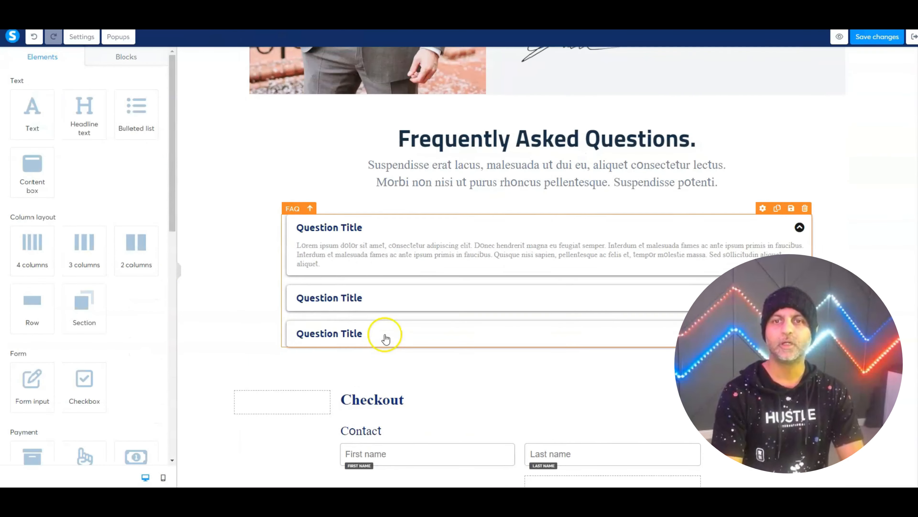
{"action": "left_click", "coordinate": [498, 216]}
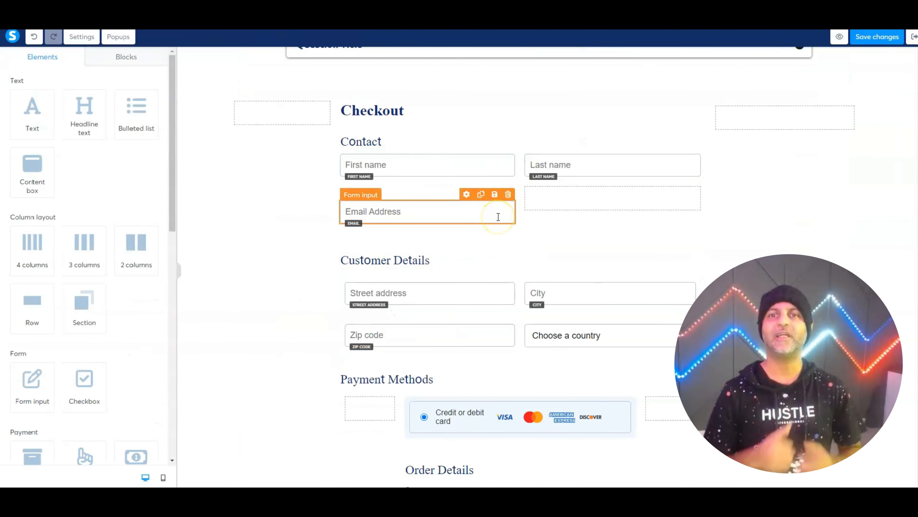
{"action": "scroll", "coordinate": [498, 216], "scroll_direction": "down", "scroll_amount": 5}
Change the text of the checkout form's payment button to "Enroll Now - $27"
{"action": "left_click", "coordinate": [570, 390]}
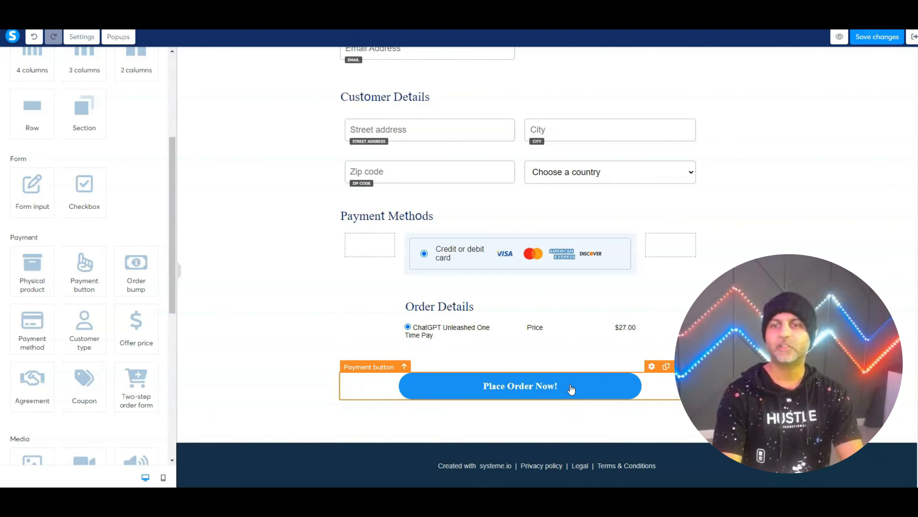
{"action": "left_click", "coordinate": [525, 410]}
{"action": "left_click", "coordinate": [617, 390]}
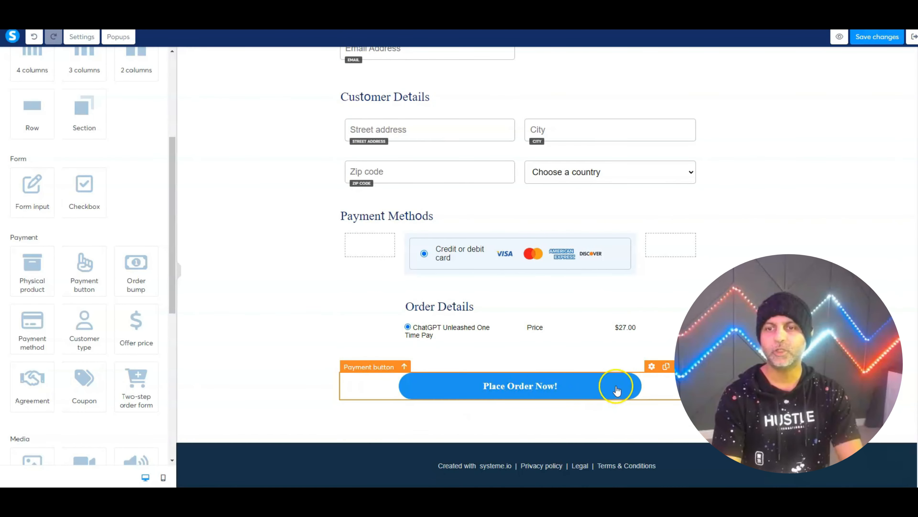
{"action": "left_click", "coordinate": [460, 382]}
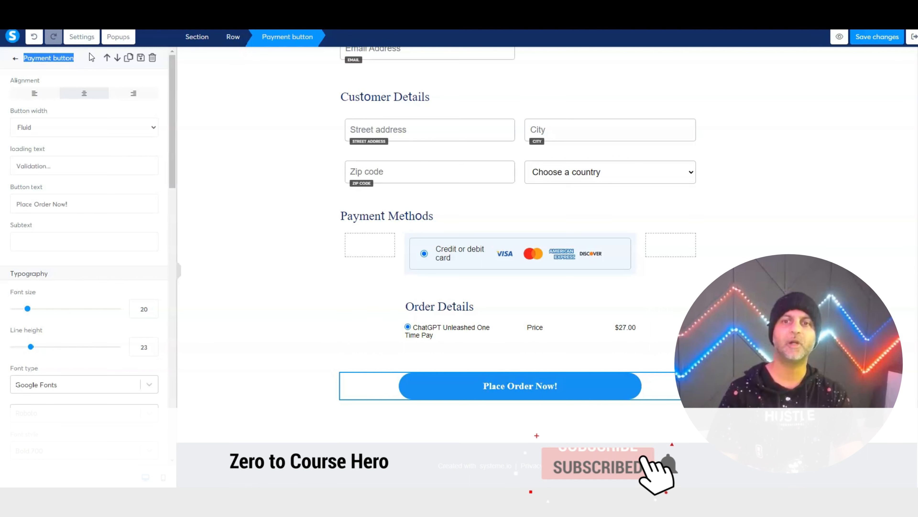
{"action": "left_click", "coordinate": [87, 61]}
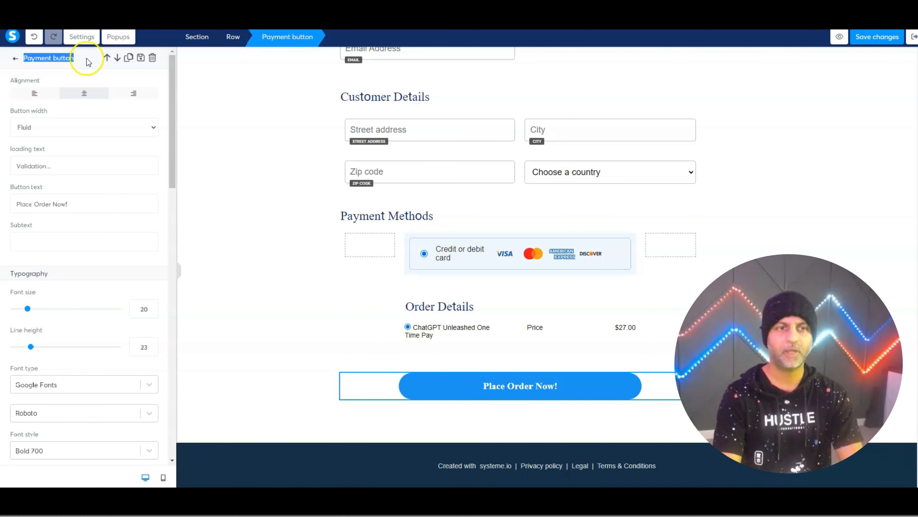
{"action": "triple_click", "coordinate": [79, 211]}
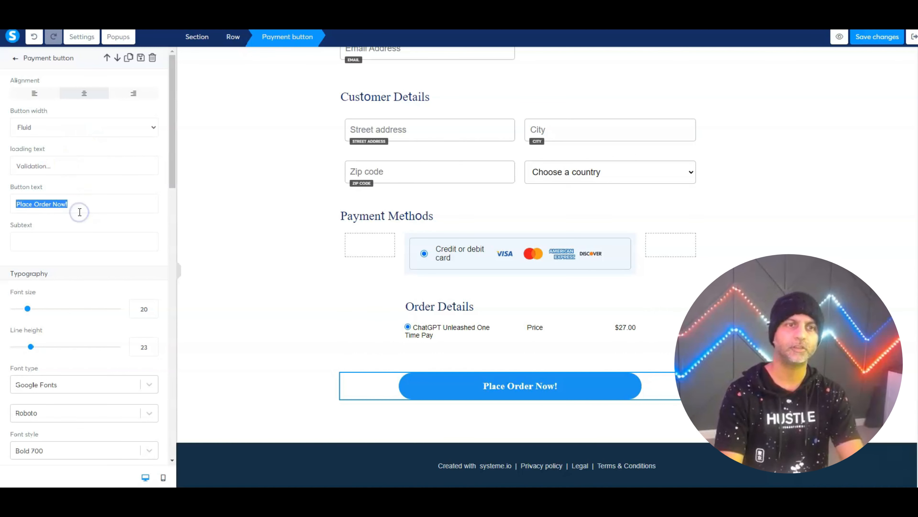
{"action": "type", "text": "Enroll NOw"}
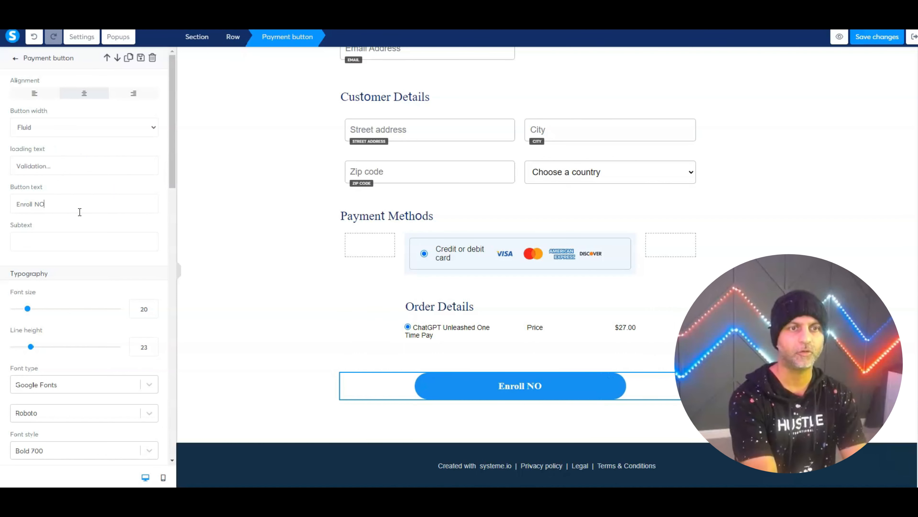
{"action": "key", "text": "BackSpace"}
{"action": "key", "text": "BackSpace"}
{"action": "key", "text": "BackSpace"}
{"action": "type", "text": "ow - $27"}
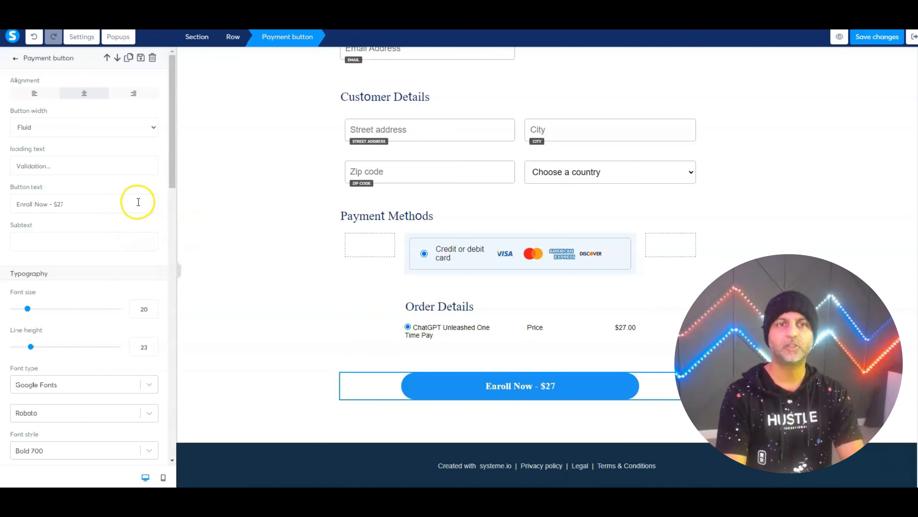
Add the shopping-cart icon before the text of the checkout payment button
{"action": "scroll", "coordinate": [170, 212], "scroll_direction": "down", "scroll_amount": 4}
{"action": "scroll", "coordinate": [170, 213], "scroll_direction": "down", "scroll_amount": 5}
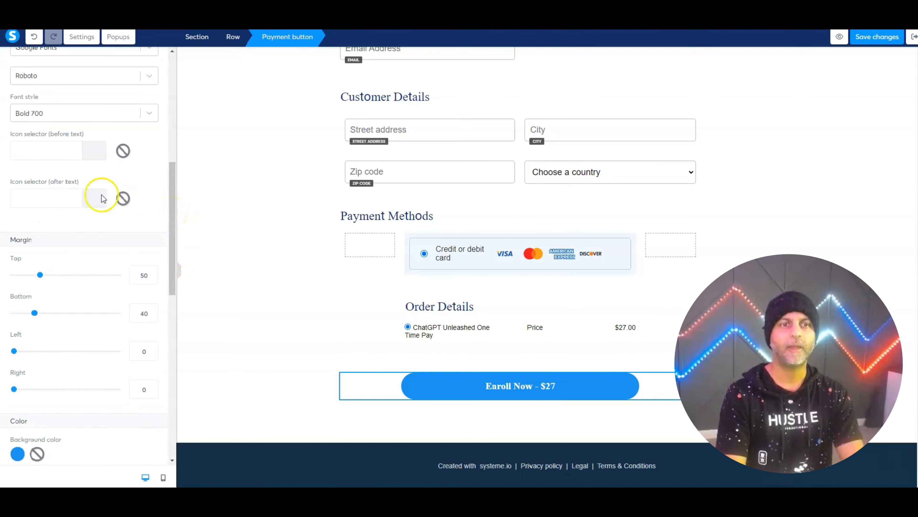
{"action": "left_click", "coordinate": [62, 148]}
{"action": "left_click", "coordinate": [101, 235]}
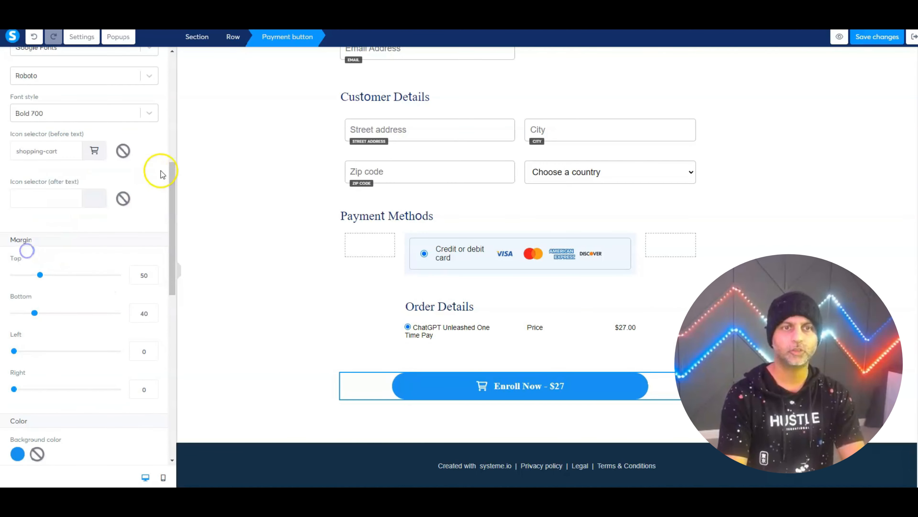
Set the checkout payment button's background color to the default orange
{"action": "scroll", "coordinate": [139, 232], "scroll_direction": "down", "scroll_amount": 8}
{"action": "left_click", "coordinate": [17, 165]}
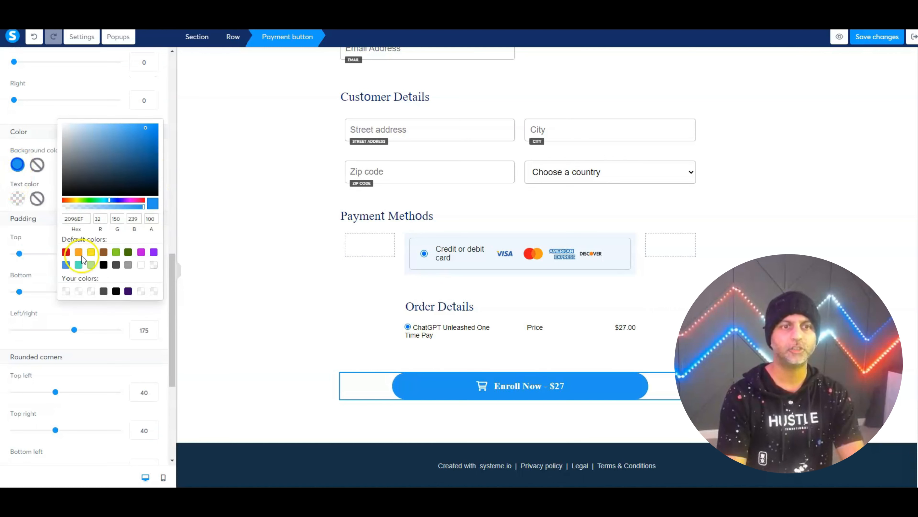
{"action": "left_click", "coordinate": [78, 252]}
{"action": "left_click", "coordinate": [55, 196]}
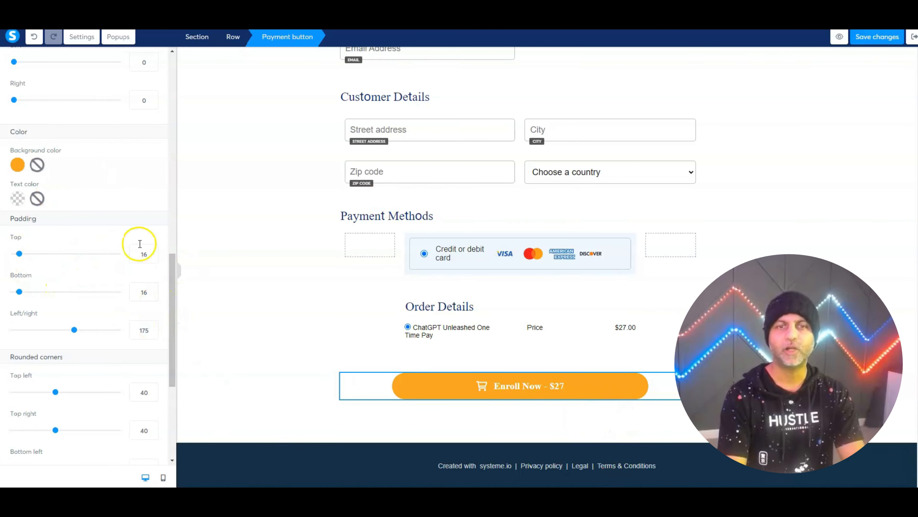
Try the Fill width option on the checkout payment button and return its width to Fluid
{"action": "scroll", "coordinate": [154, 199], "scroll_direction": "up", "scroll_amount": 15}
{"action": "left_click", "coordinate": [100, 125]}
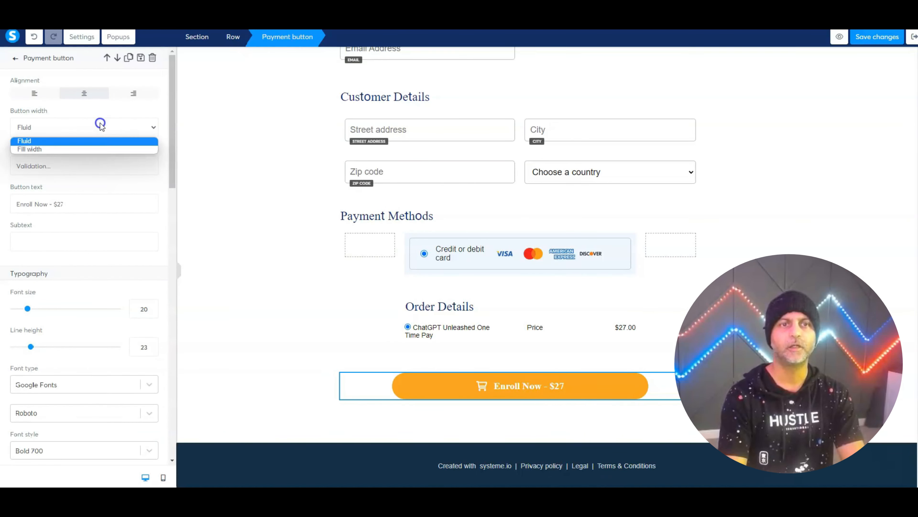
{"action": "left_click", "coordinate": [53, 150]}
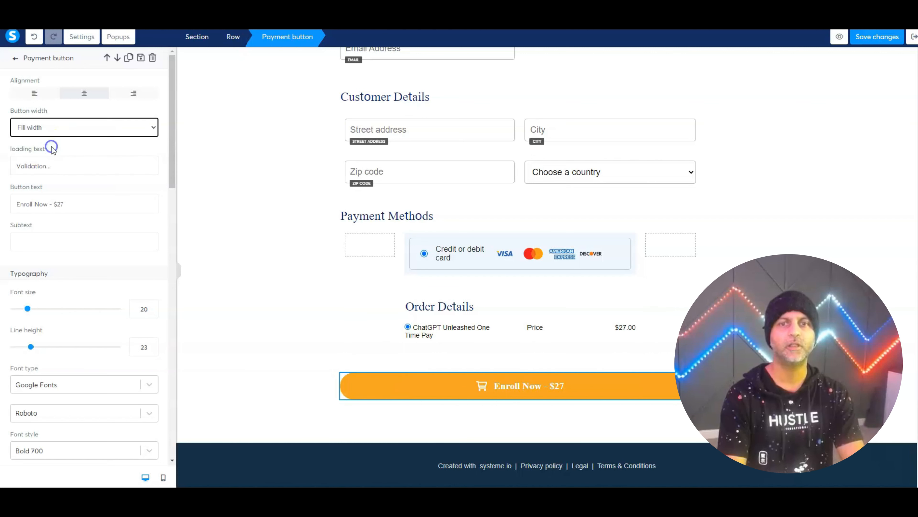
{"action": "left_click", "coordinate": [76, 127]}
{"action": "left_click", "coordinate": [63, 141]}
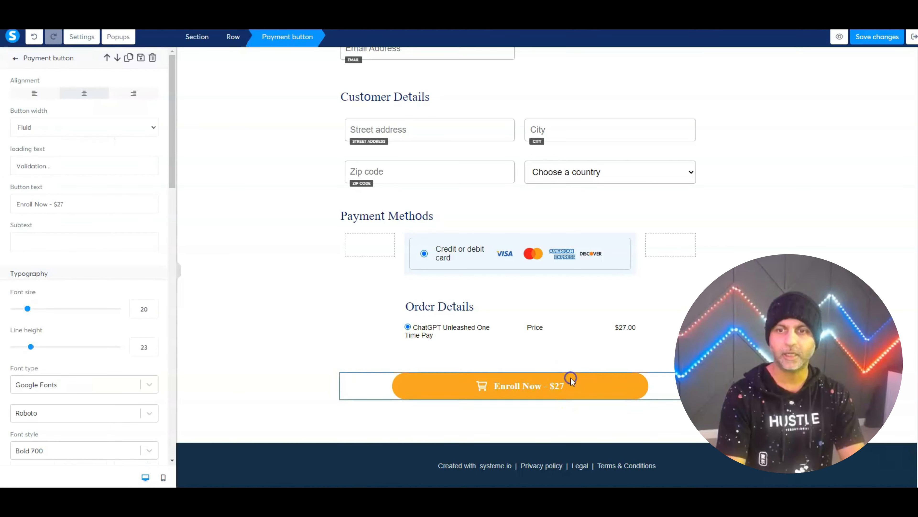
{"action": "left_click", "coordinate": [646, 385]}
{"action": "left_click", "coordinate": [650, 371]}
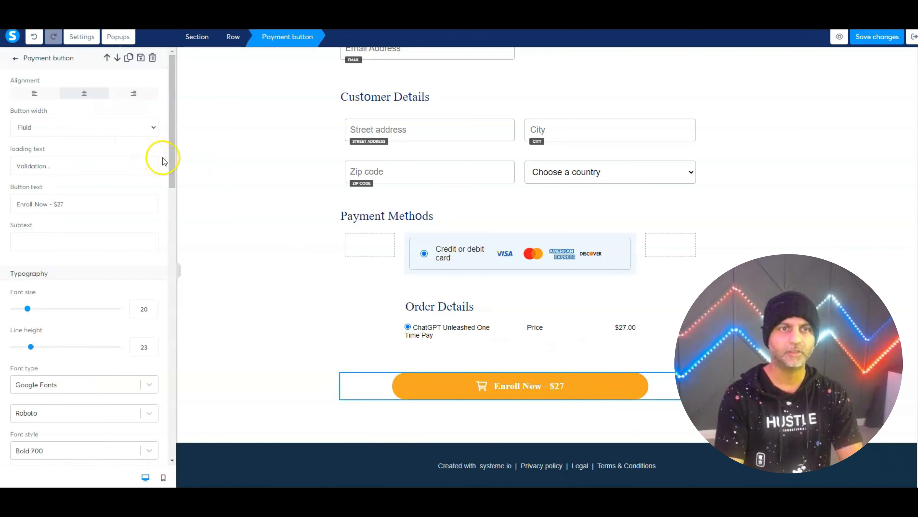
Set the payment button's loading text to "Processing..."
{"action": "scroll", "coordinate": [165, 160], "scroll_direction": "down", "scroll_amount": 5}
{"action": "scroll", "coordinate": [103, 137], "scroll_direction": "up", "scroll_amount": 4}
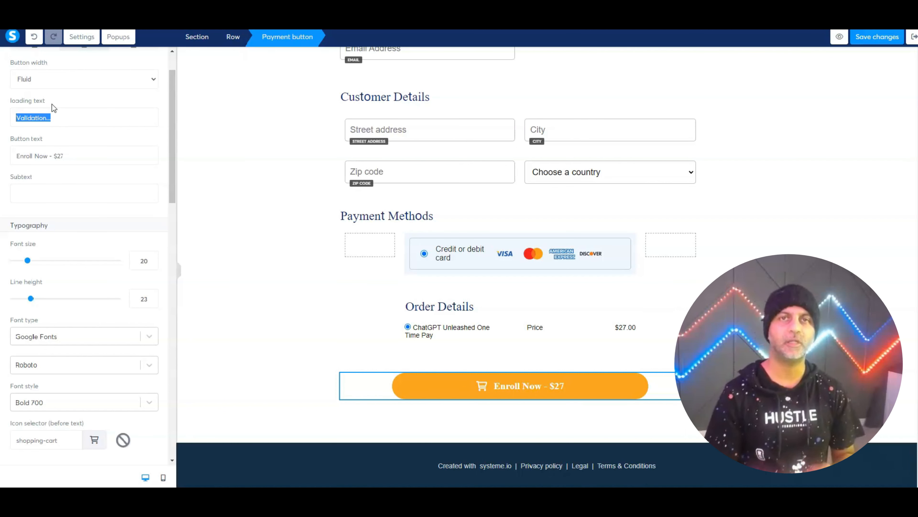
{"action": "type", "text": "Processin"}
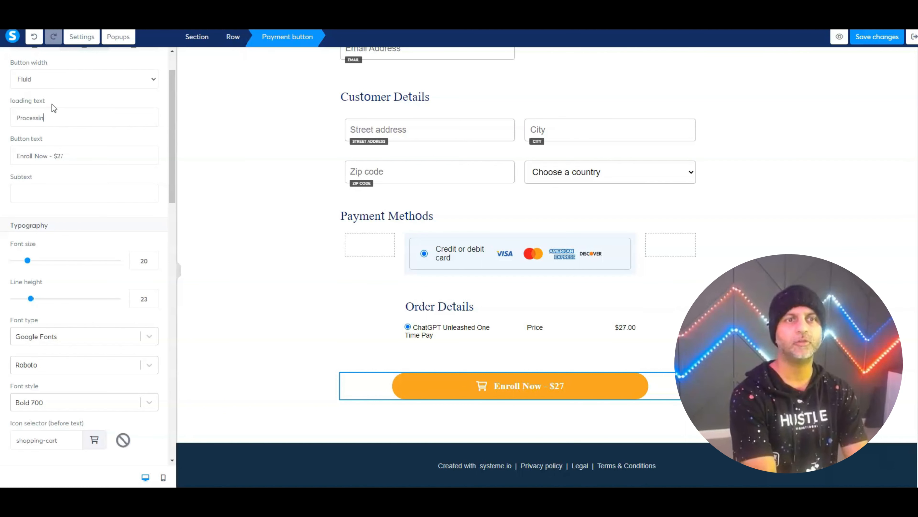
{"action": "type", "text": "g..."}
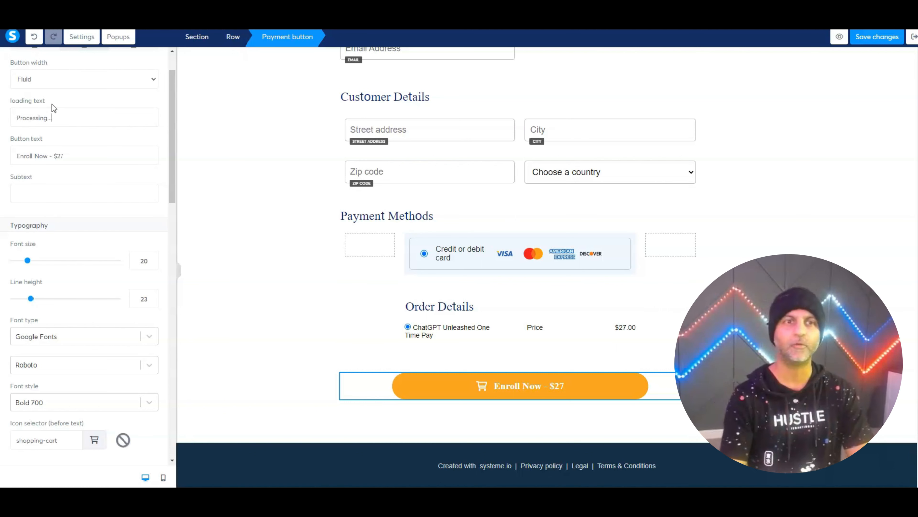
Save the page changes and open the page in preview mode
{"action": "scroll", "coordinate": [119, 215], "scroll_direction": "down", "scroll_amount": 15}
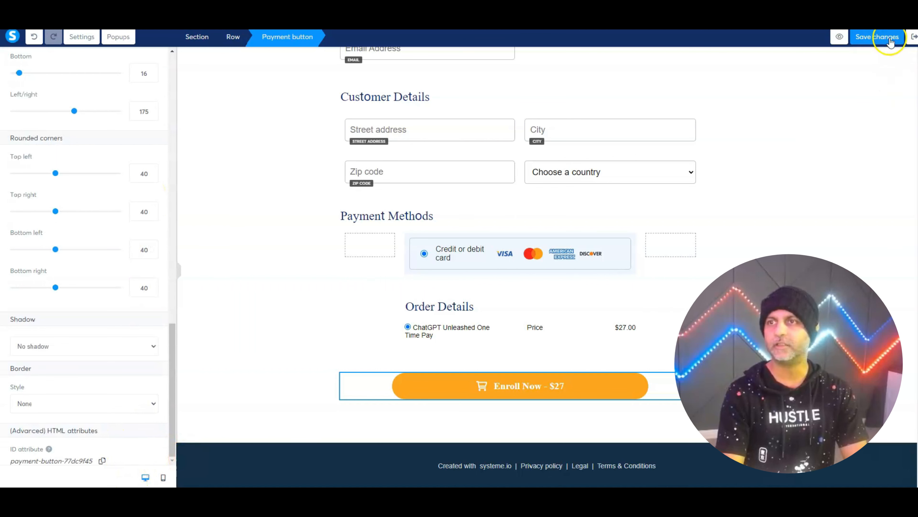
{"action": "left_click", "coordinate": [890, 38]}
{"action": "left_click", "coordinate": [841, 38]}
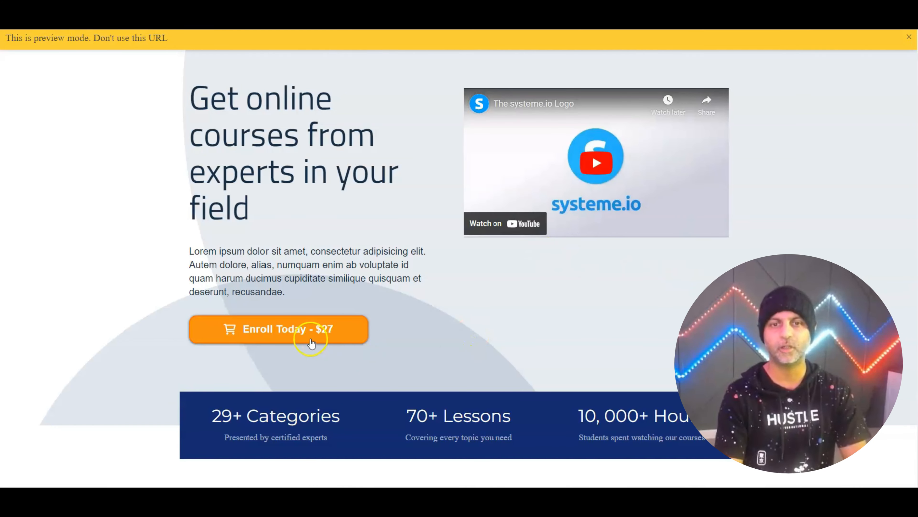
Test the hero's Enroll Today button in the preview and review the page from the checkout form up to the course section
{"action": "left_click", "coordinate": [312, 341]}
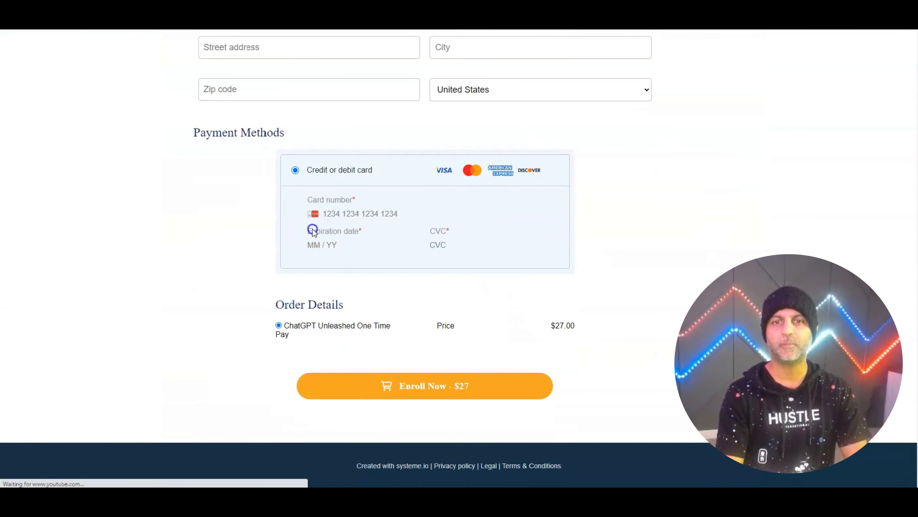
{"action": "left_click", "coordinate": [318, 213]}
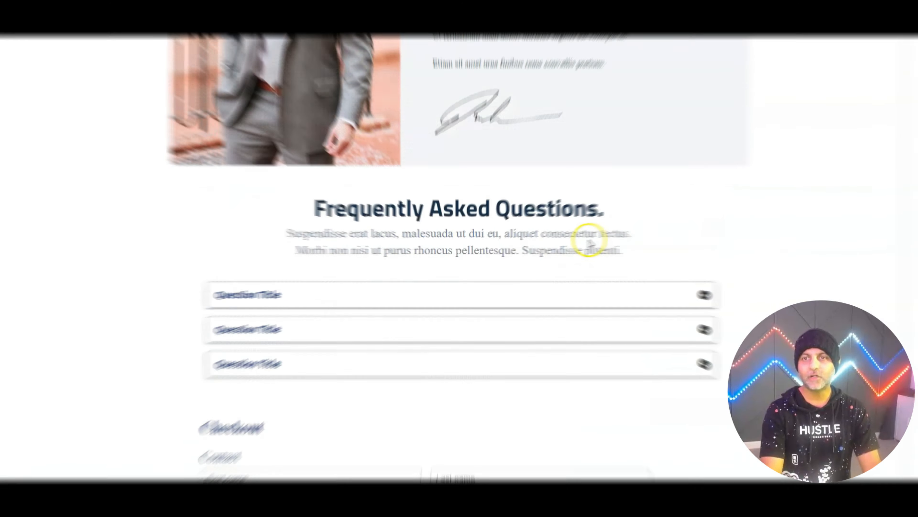
{"action": "scroll", "coordinate": [599, 237], "scroll_direction": "up", "scroll_amount": 15}
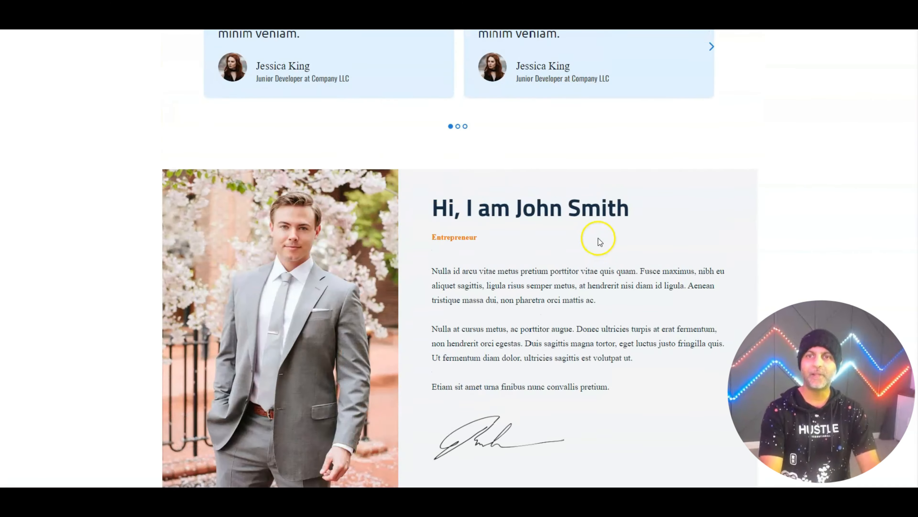
{"action": "scroll", "coordinate": [598, 237], "scroll_direction": "up", "scroll_amount": 10}
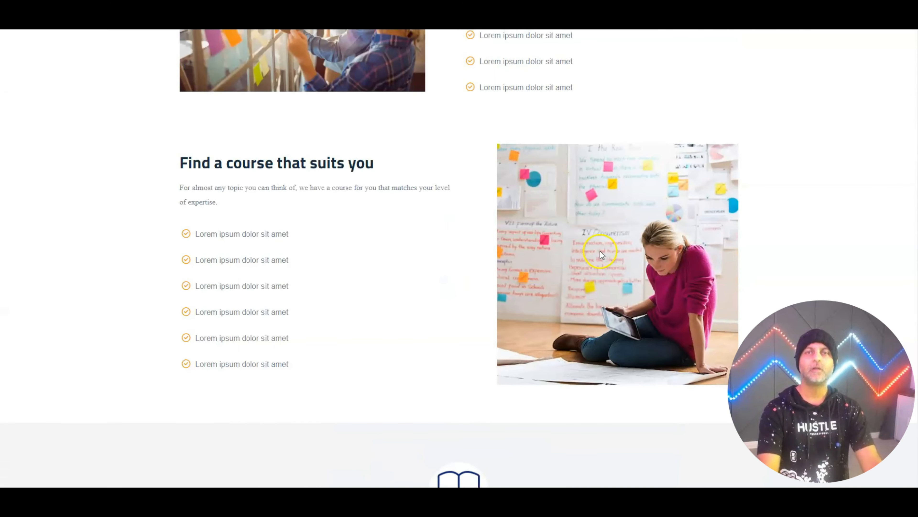